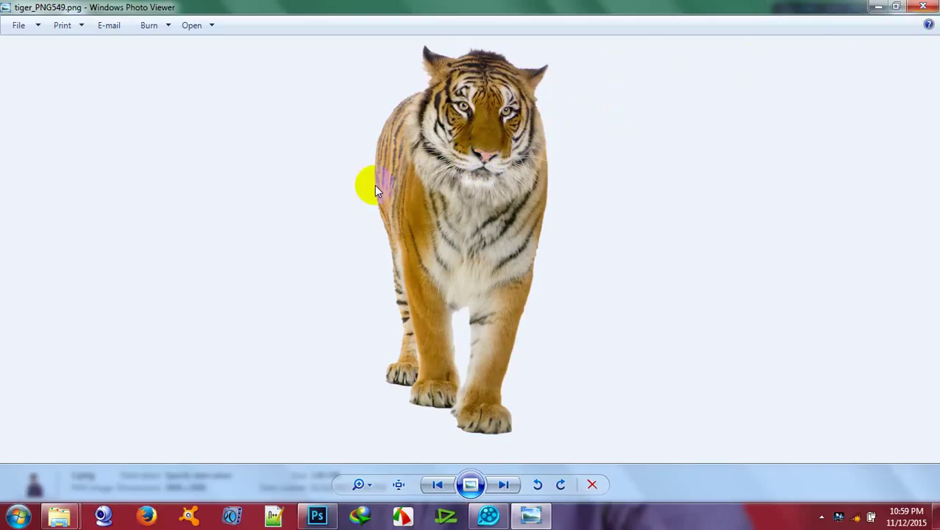
Examine the source images 1.png and tiger_PNG549.png, and close the image viewer
click(436, 483)
click(435, 483)
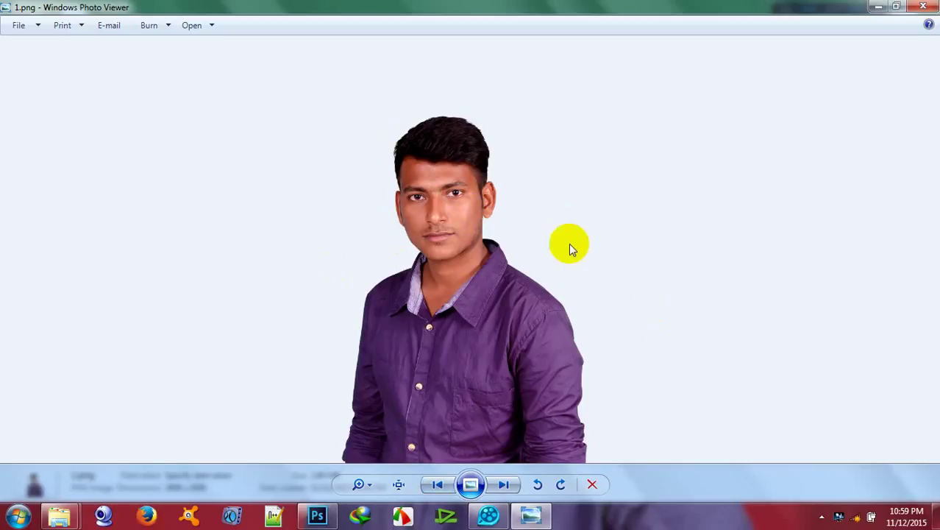
click(503, 484)
click(502, 483)
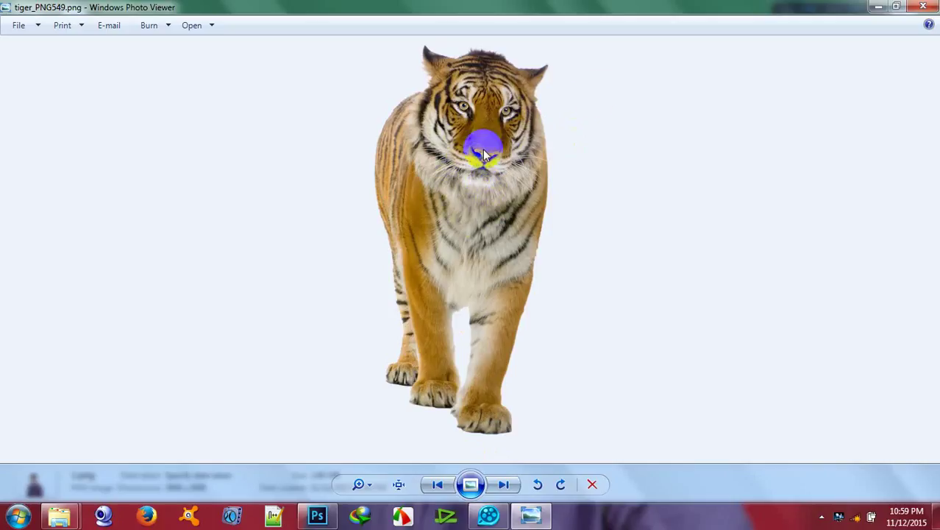
click(923, 6)
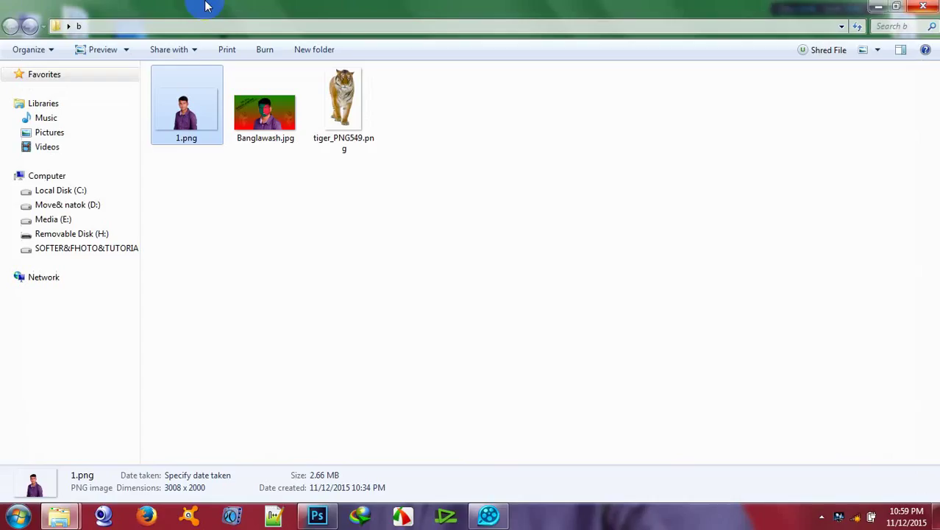
Switch to Photoshop and create a new RGB document of 1366 × 768 pixels at 300 pixels/inch with a white background
click(317, 510)
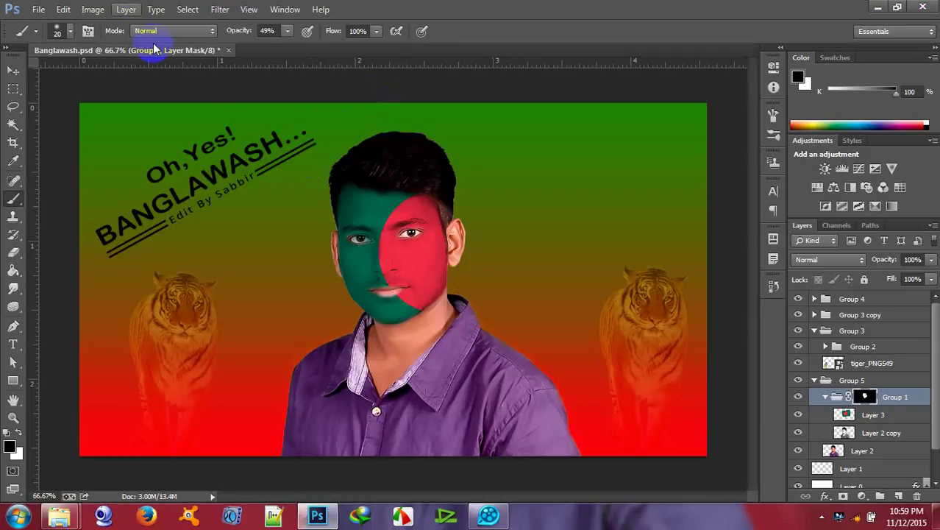
click(36, 14)
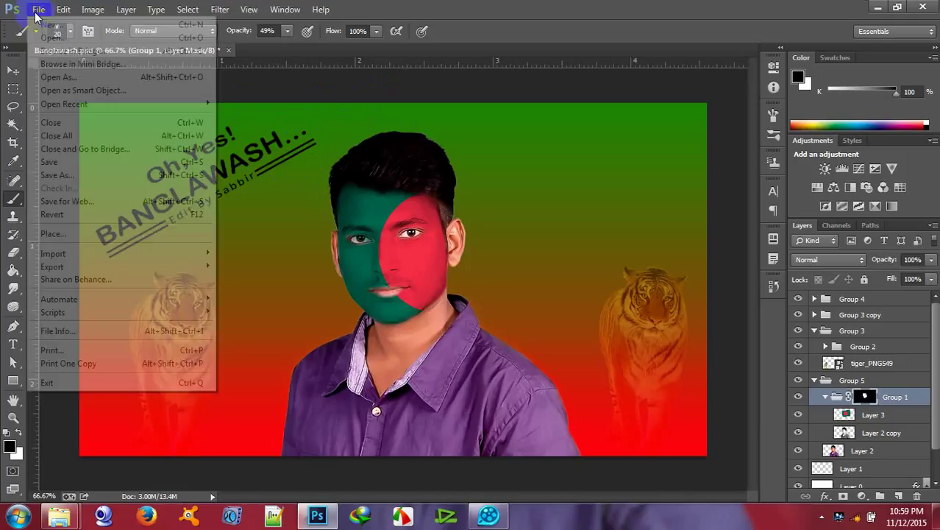
click(233, 118)
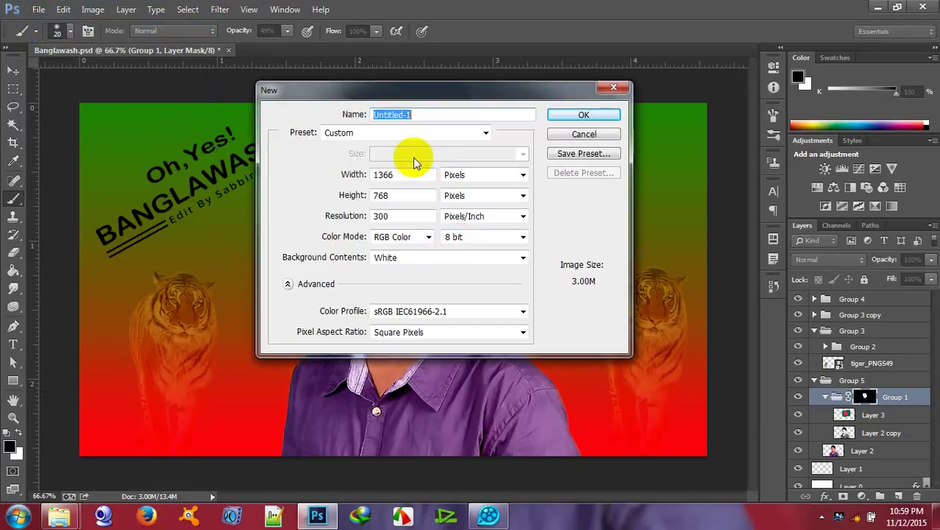
click(346, 177)
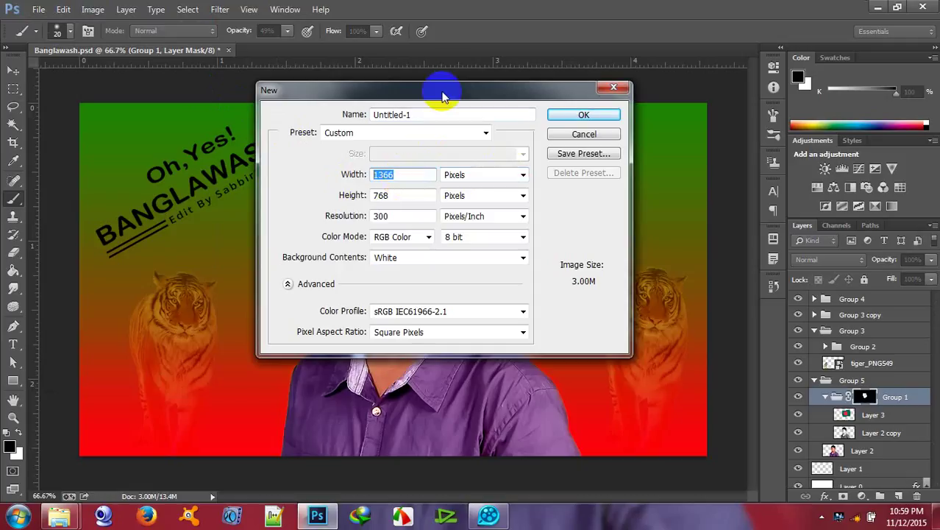
drag(460, 91, 427, 75)
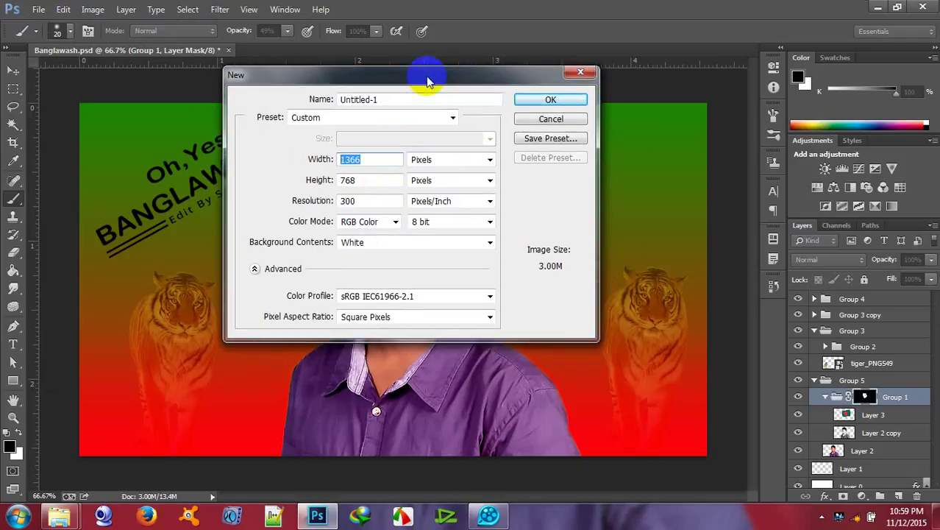
click(347, 180)
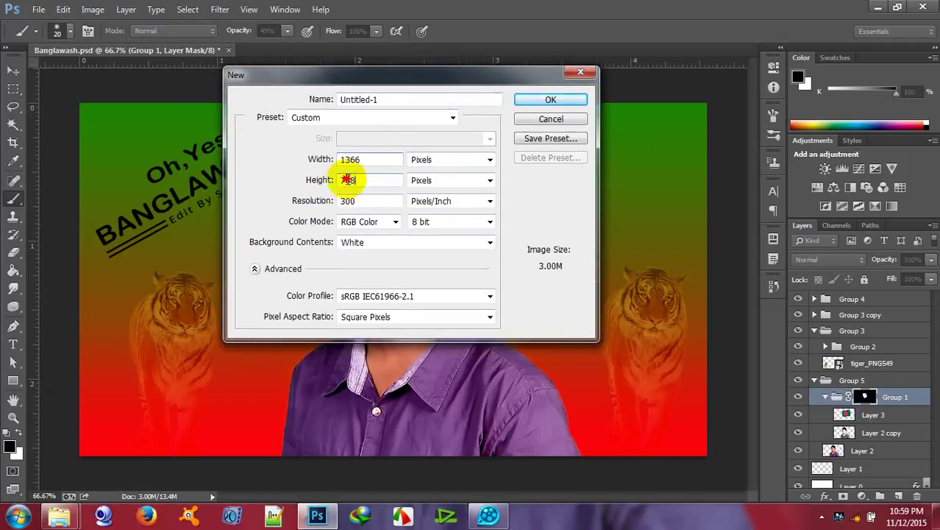
double_click(345, 180)
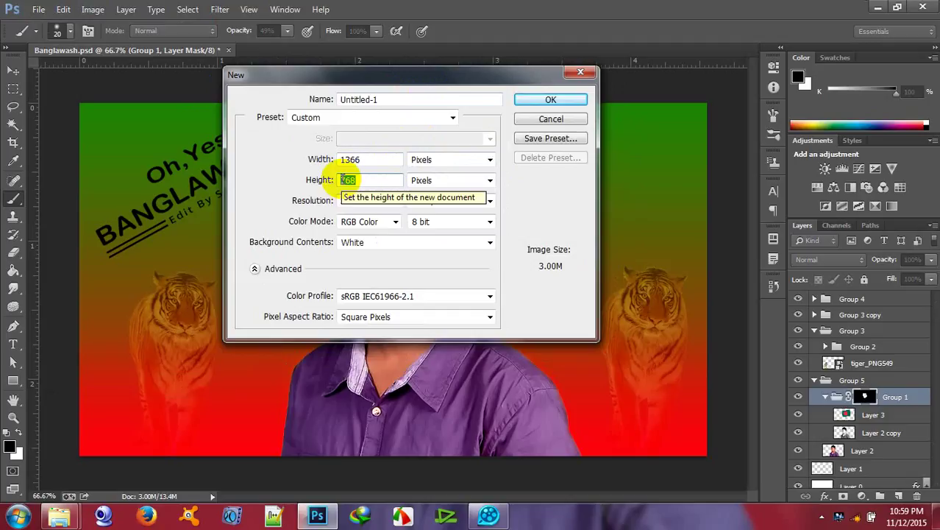
click(363, 180)
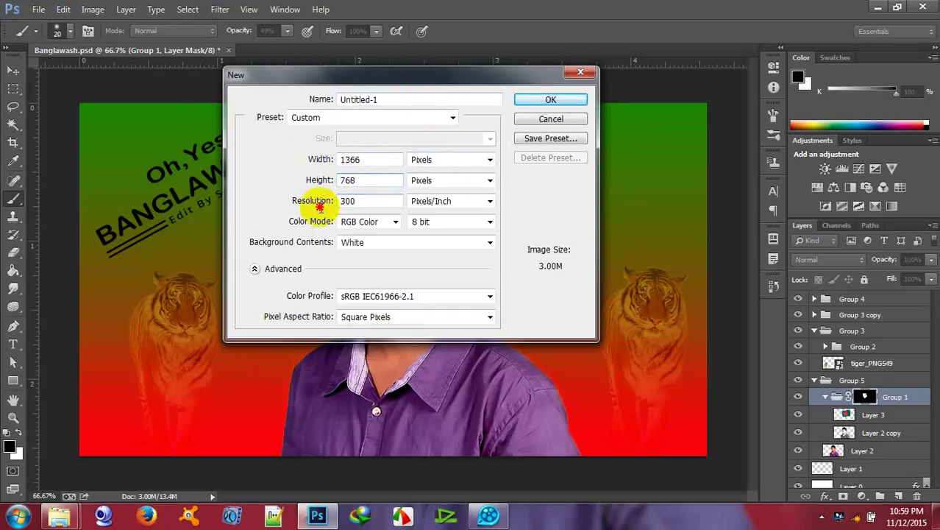
key(Tab)
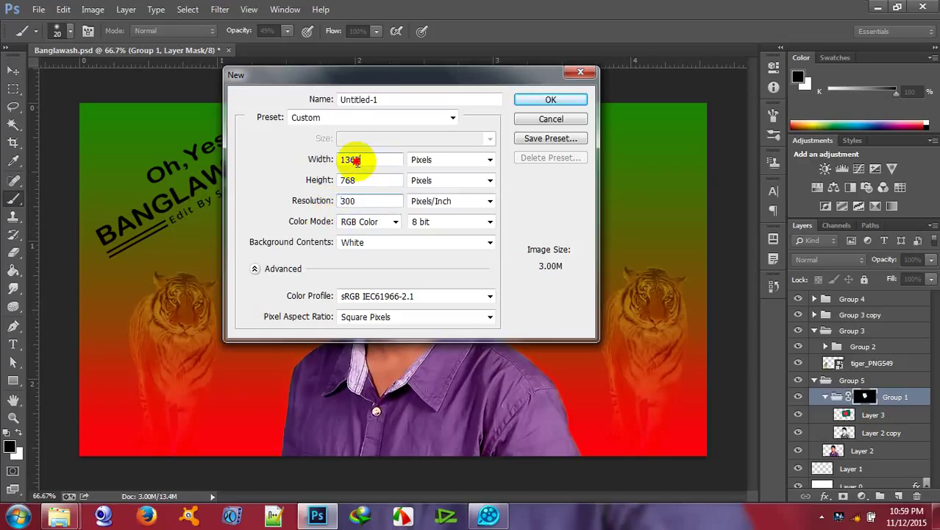
double_click(357, 159)
double_click(345, 179)
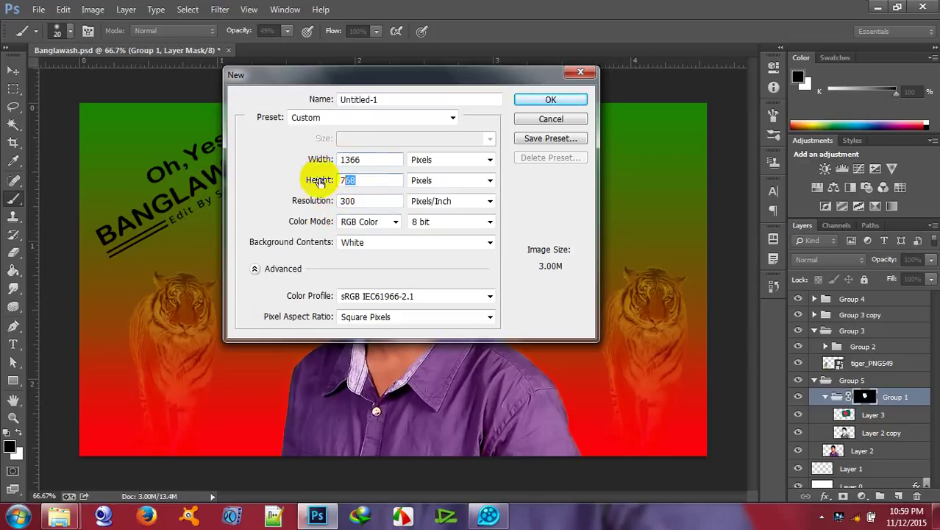
click(546, 102)
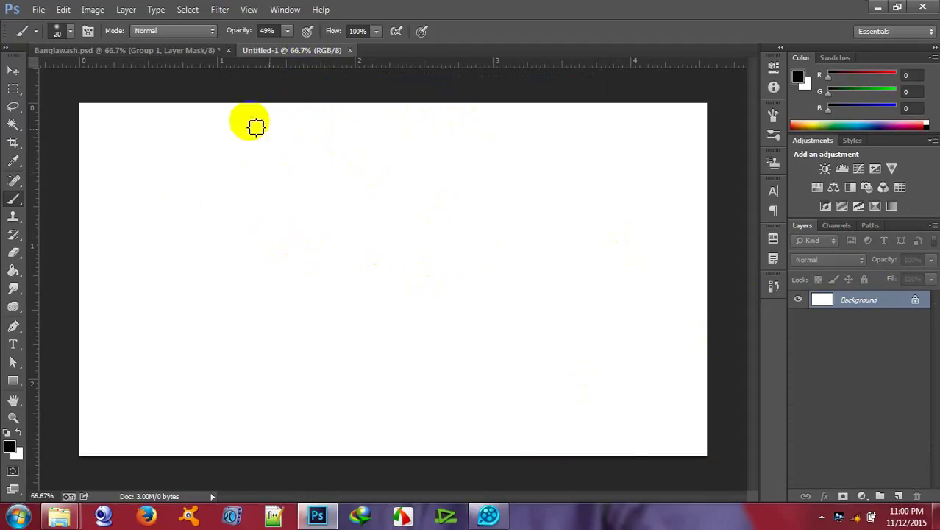
Check the Banglawash.psd reference design, return to the blank document and unlock its Background layer
click(172, 50)
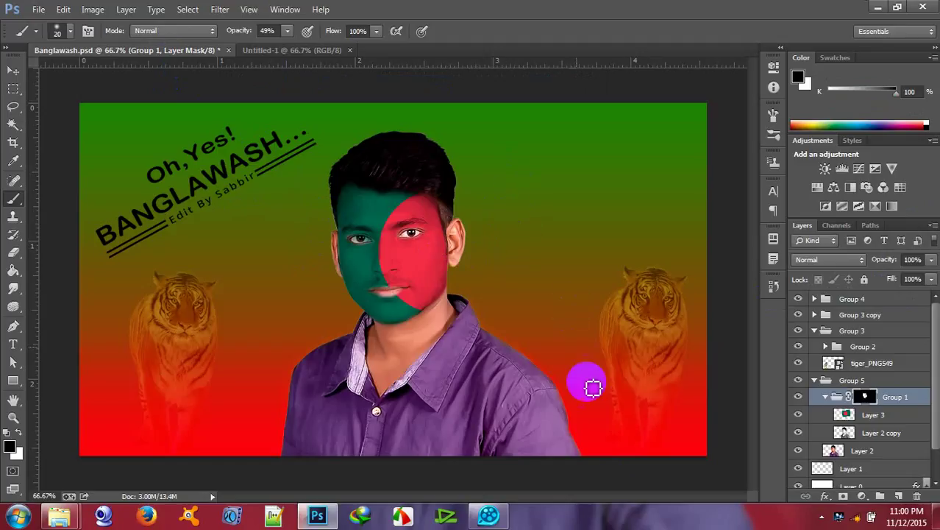
click(303, 50)
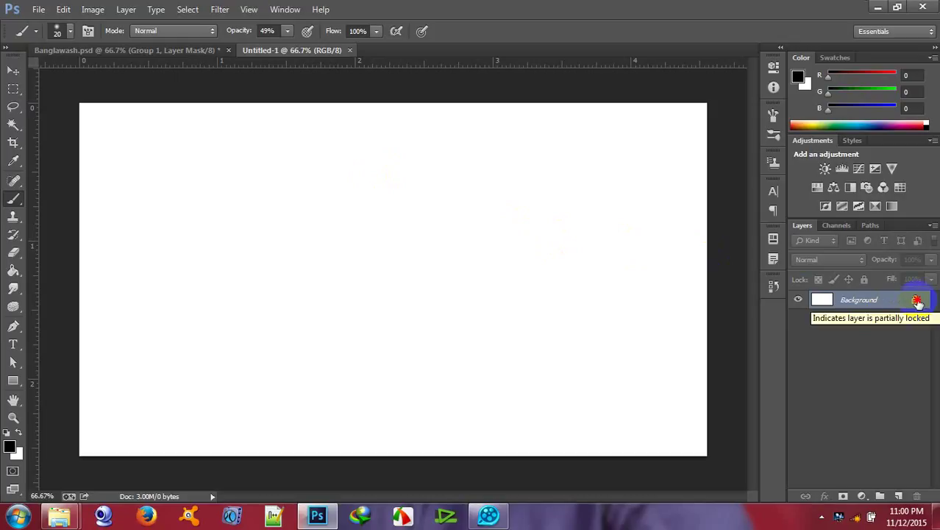
drag(918, 304, 916, 496)
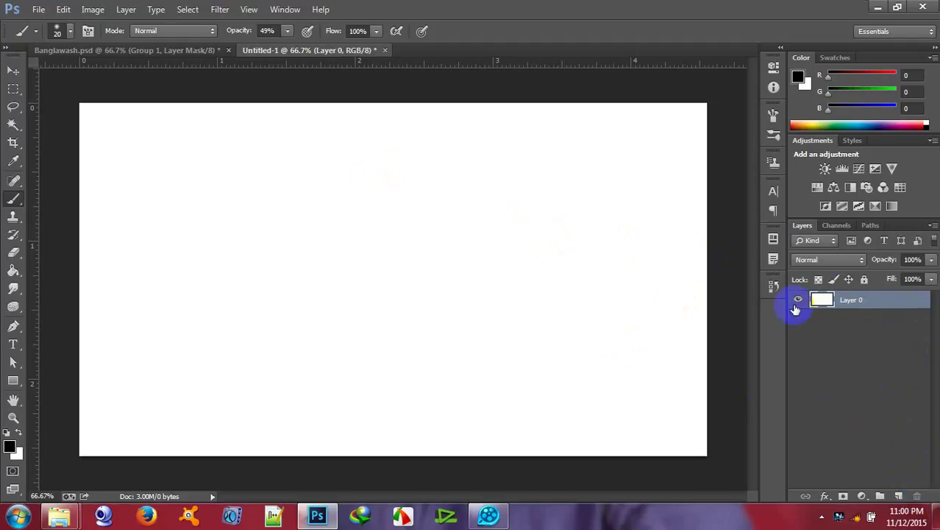
Add a Gradient Overlay to Layer 0 using the Red, Green preset
right_click(908, 306)
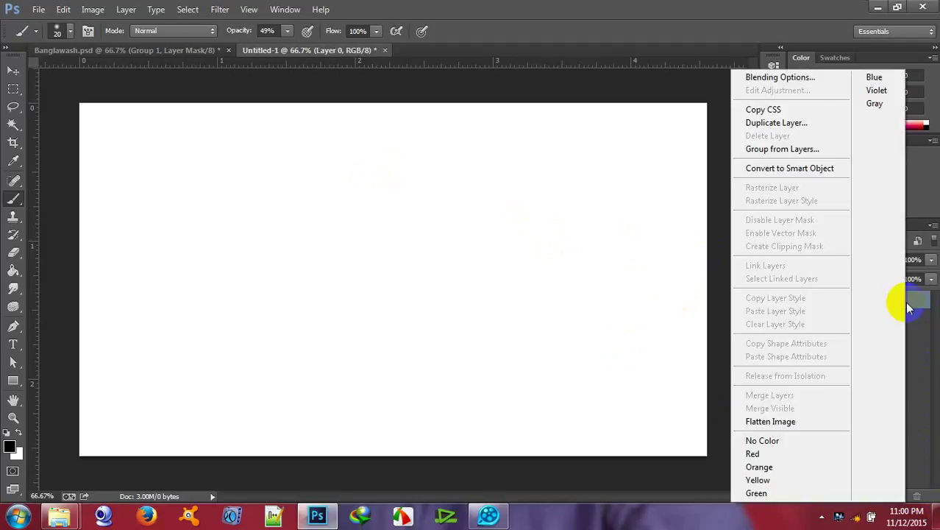
click(809, 80)
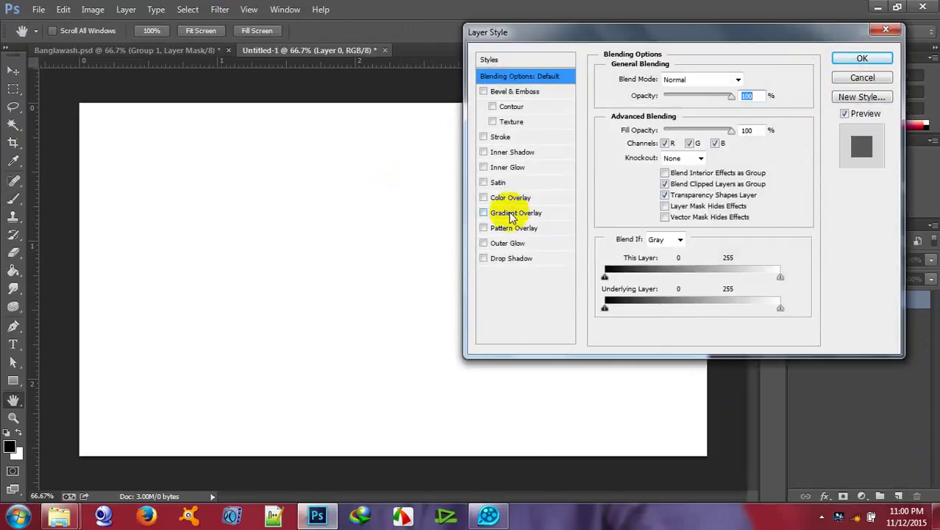
click(515, 212)
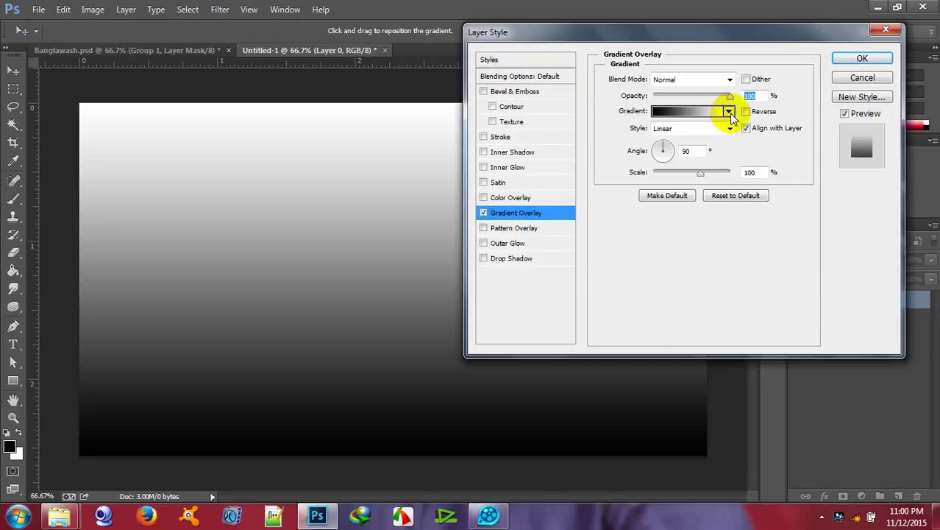
click(730, 112)
click(685, 140)
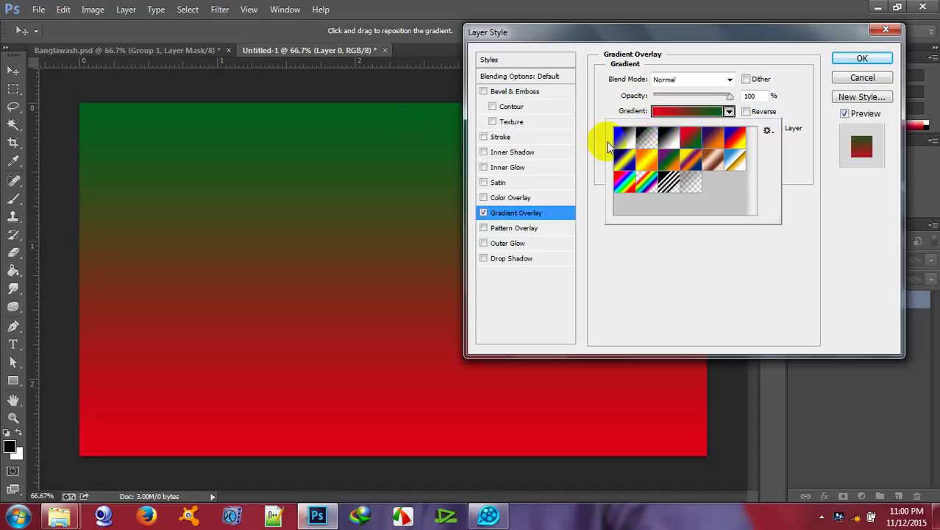
click(777, 258)
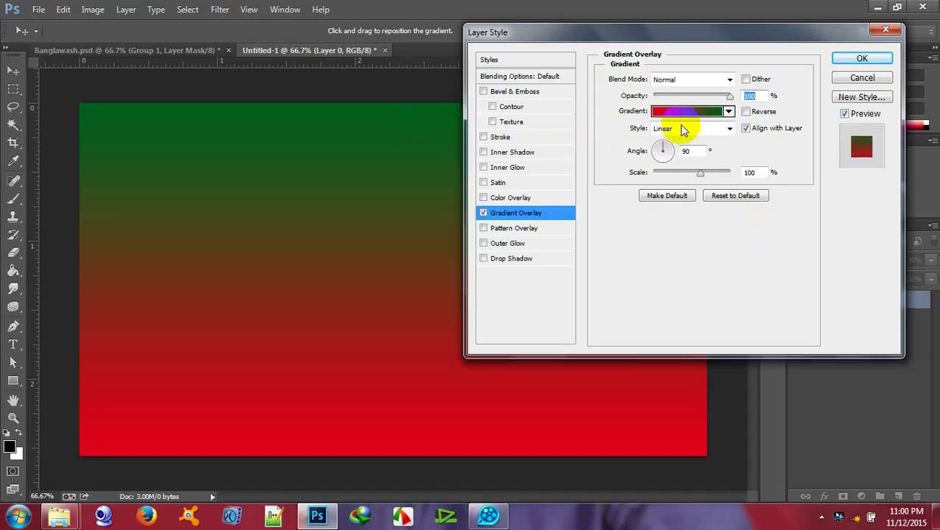
Shift the midpoint between the gradient's red and green stops to 42% and apply the layer style
click(677, 118)
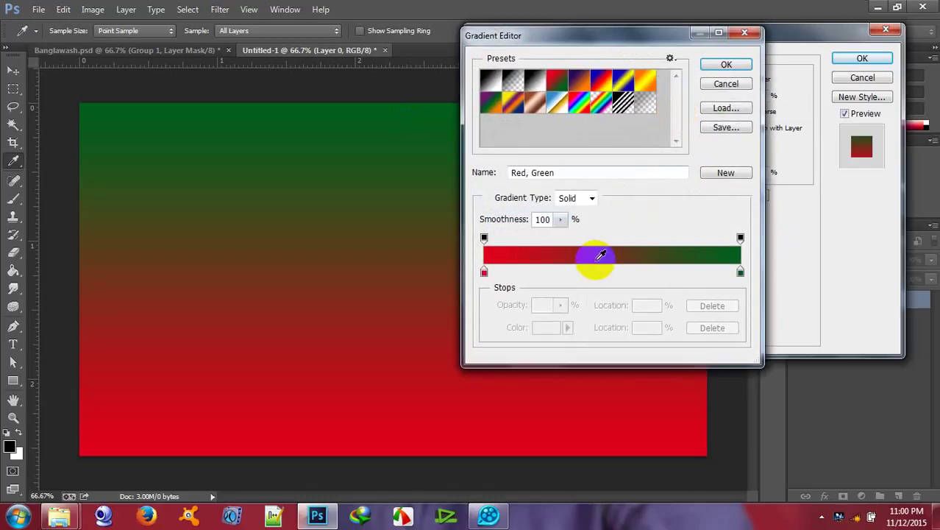
click(485, 273)
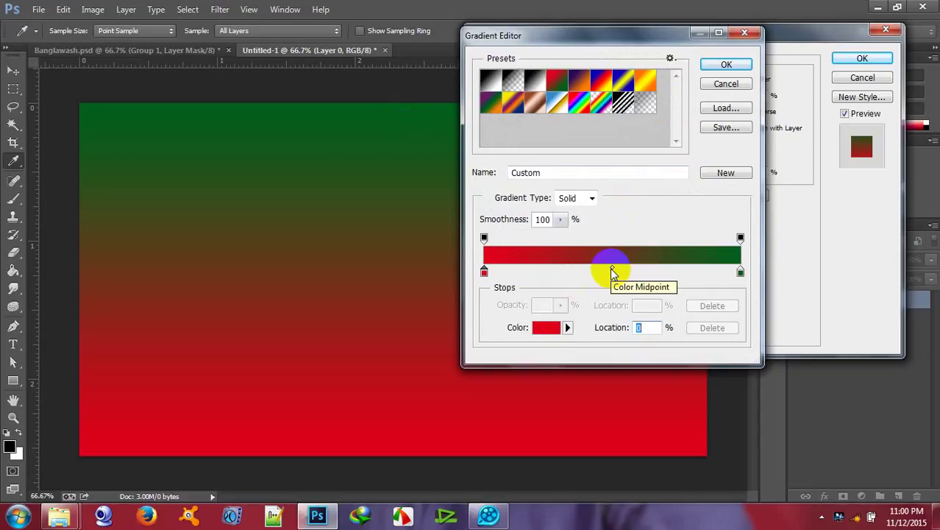
mouse_move(612, 269)
mouse_down()
mouse_move(645, 271)
mouse_move(601, 269)
mouse_up()
click(600, 271)
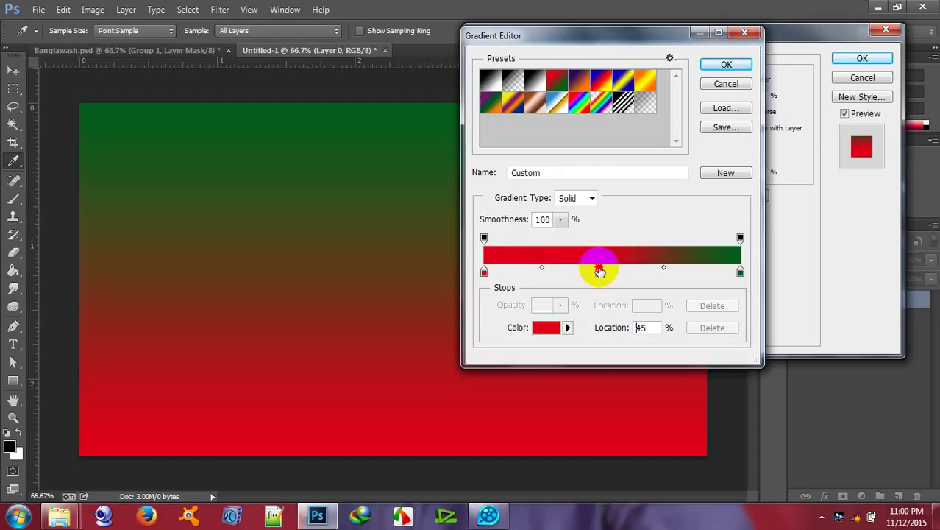
key(Delete)
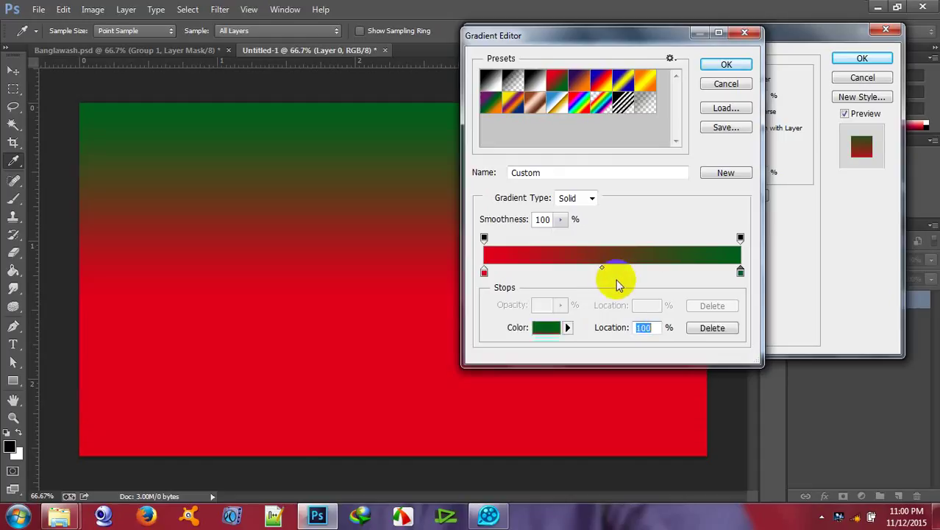
drag(600, 271, 588, 272)
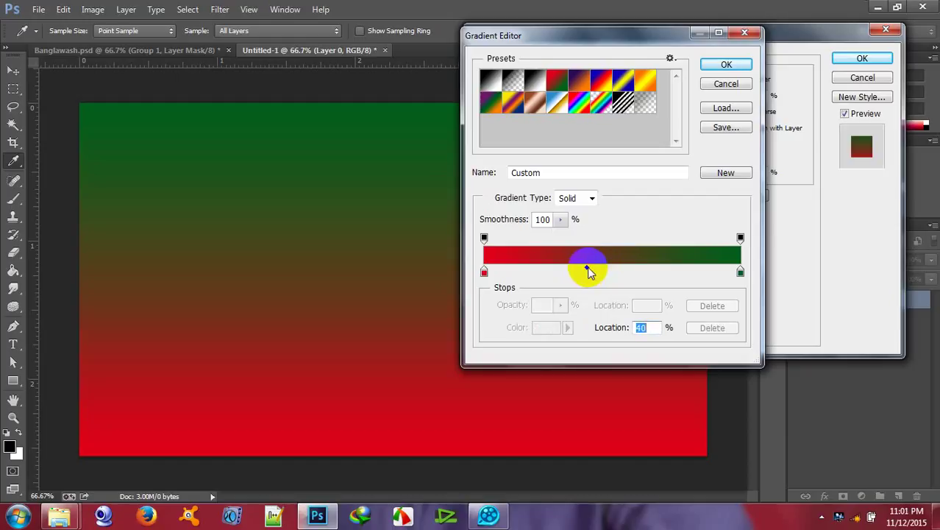
click(588, 270)
drag(587, 271, 596, 272)
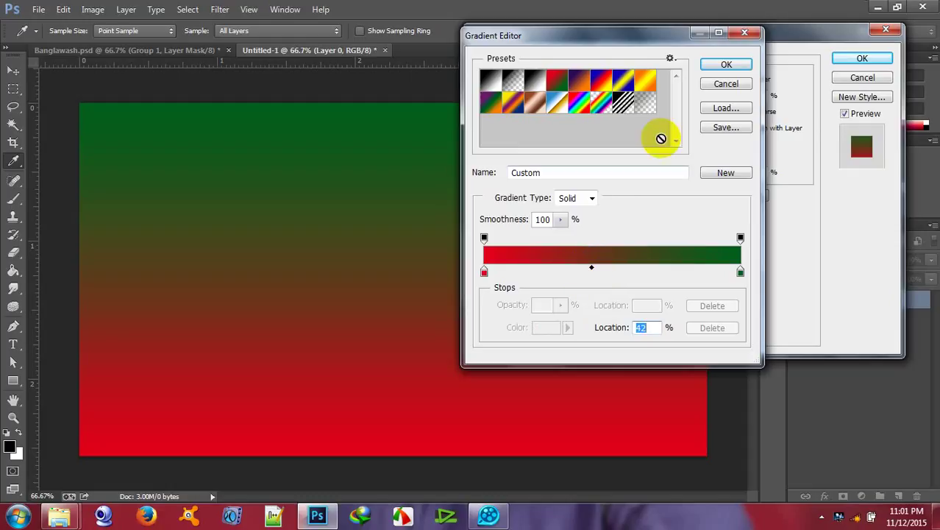
click(721, 64)
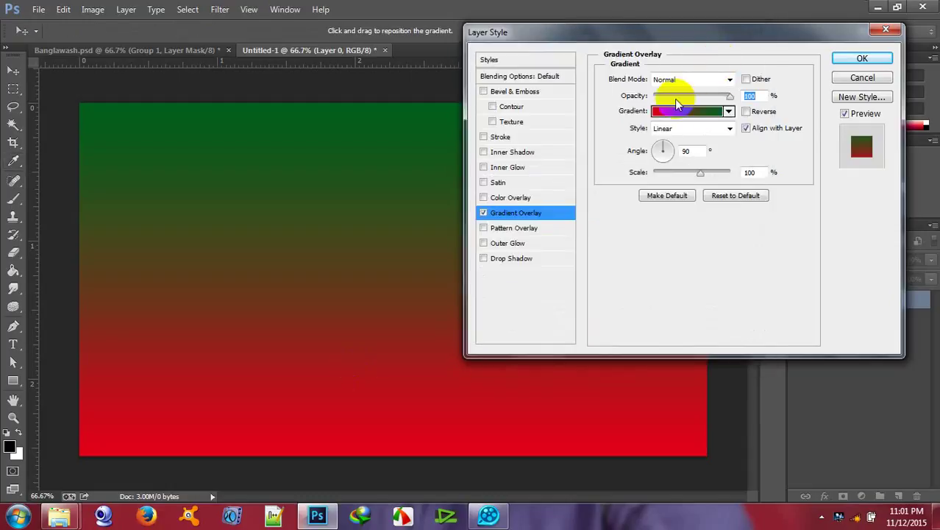
click(857, 59)
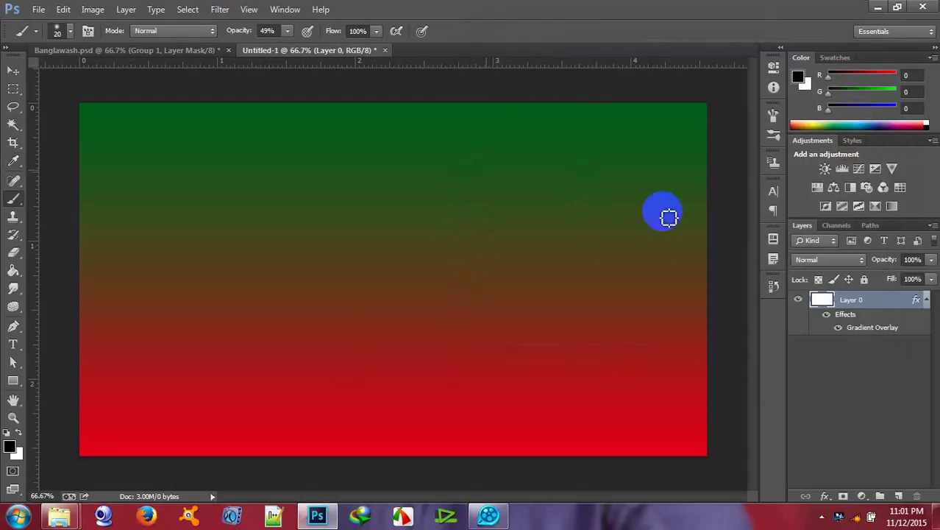
Place the portrait 1.png from folder b onto the gradient background at its default size
mouse_move(72, 521)
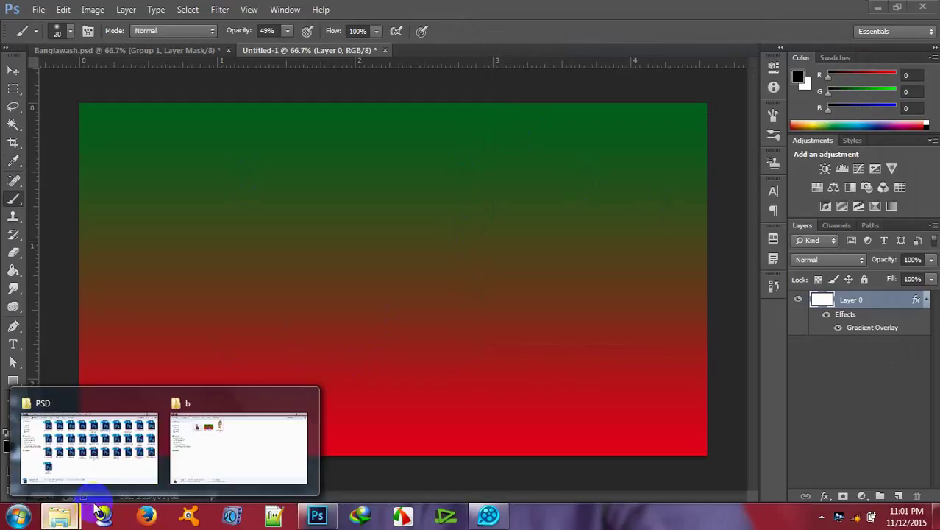
click(195, 446)
drag(211, 129, 321, 322)
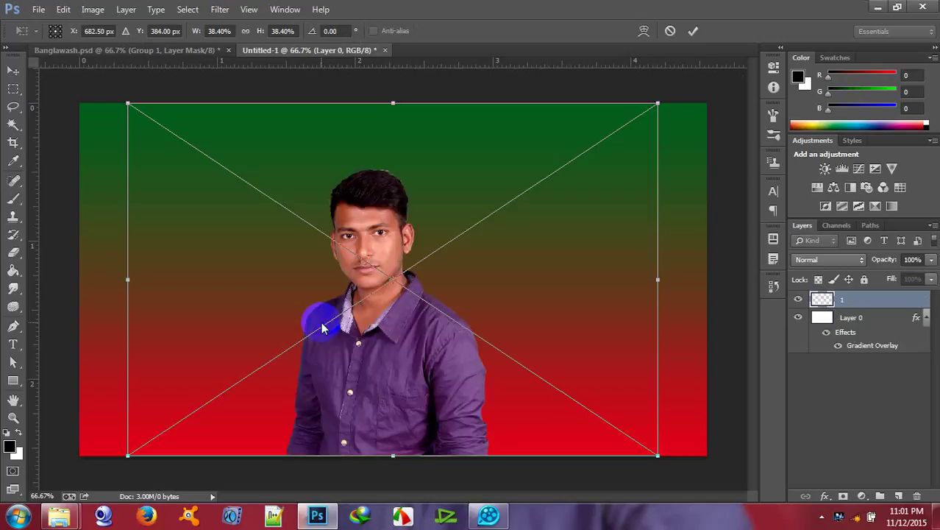
click(694, 30)
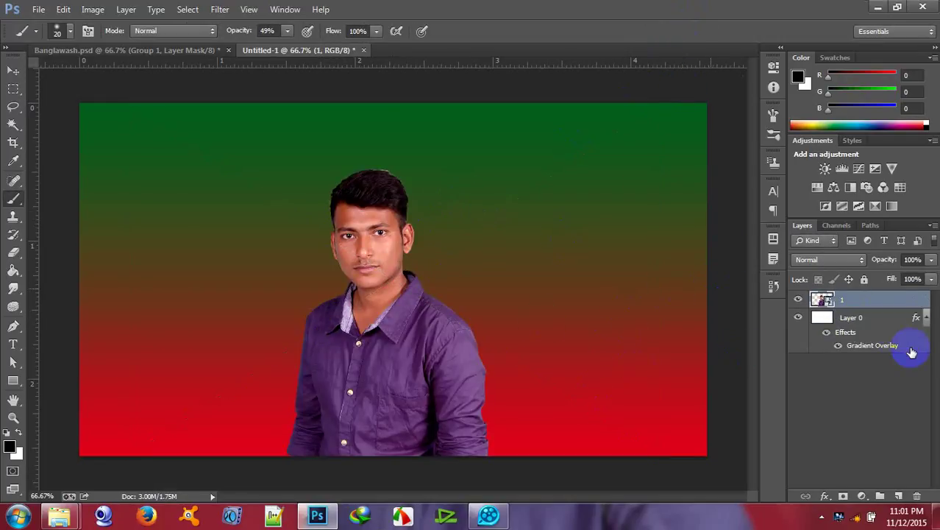
Scale the portrait layer up proportionally to about 59.4% and centre it at about X 752.5 px, Y 414 px
click(828, 301)
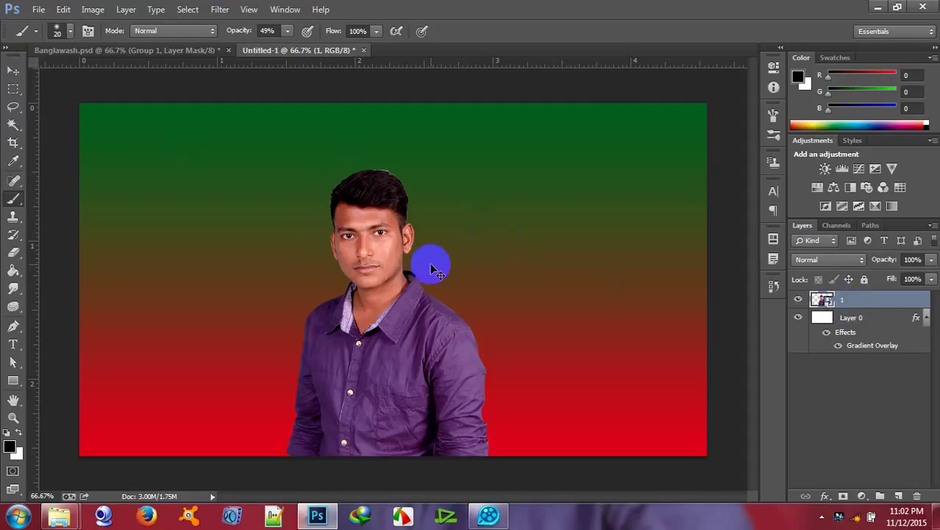
key(ctrl+t)
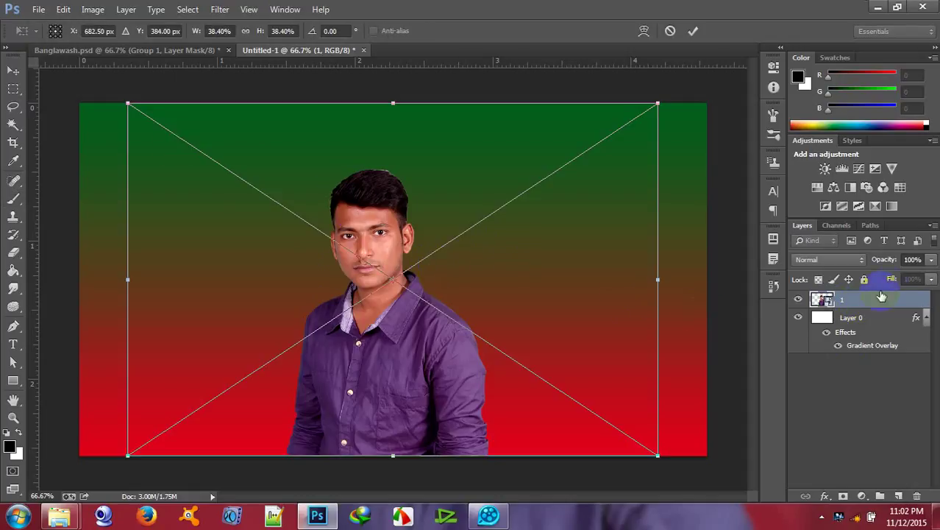
scroll(488, 315, down, 3)
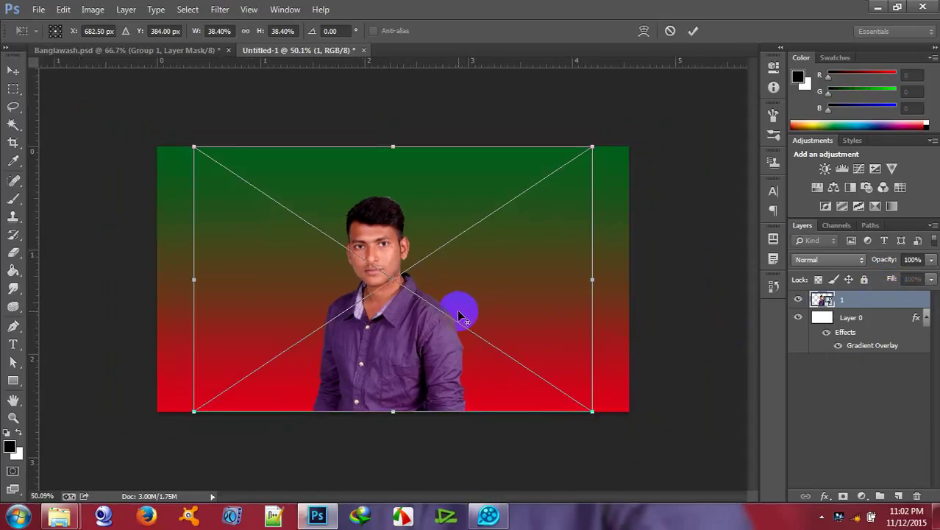
drag(593, 146, 709, 81)
drag(397, 354, 423, 362)
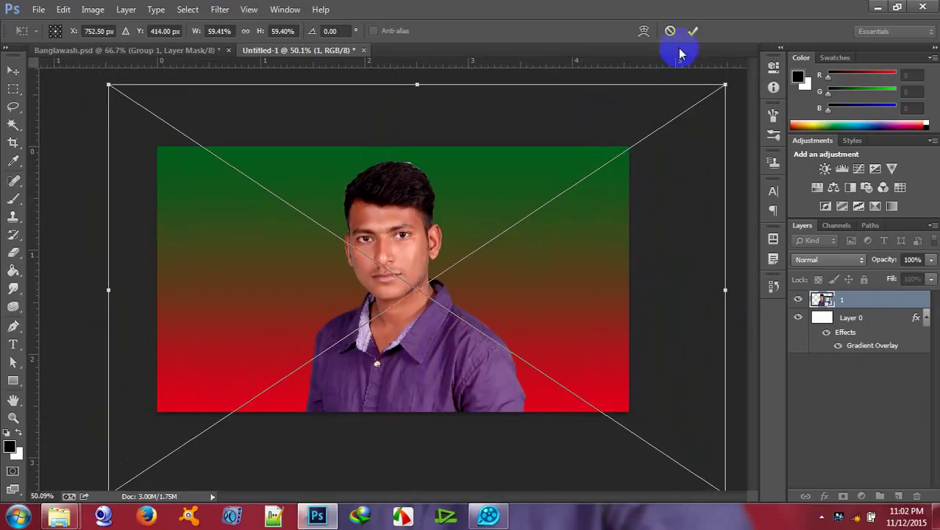
click(694, 31)
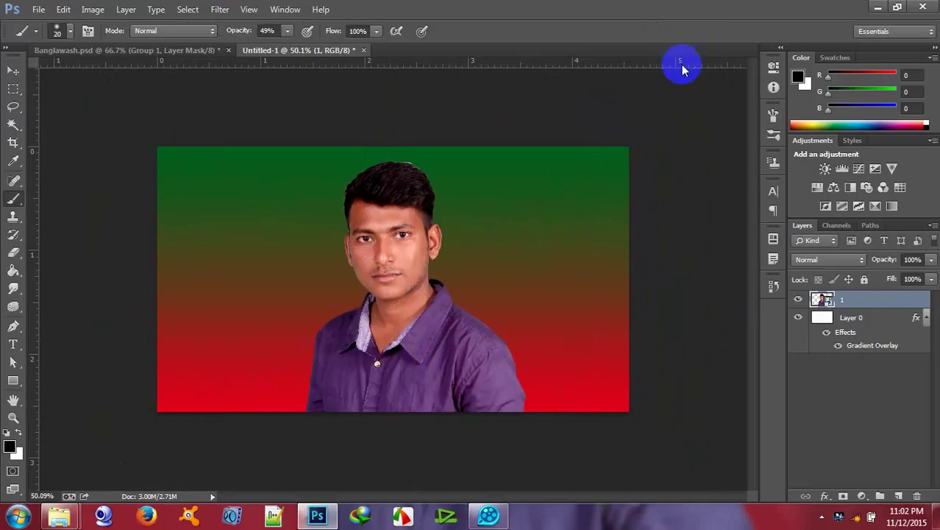
Shift the enlarged portrait slightly down on the canvas with the Move tool
key(ctrl+plus)
scroll(611, 279, up, 1)
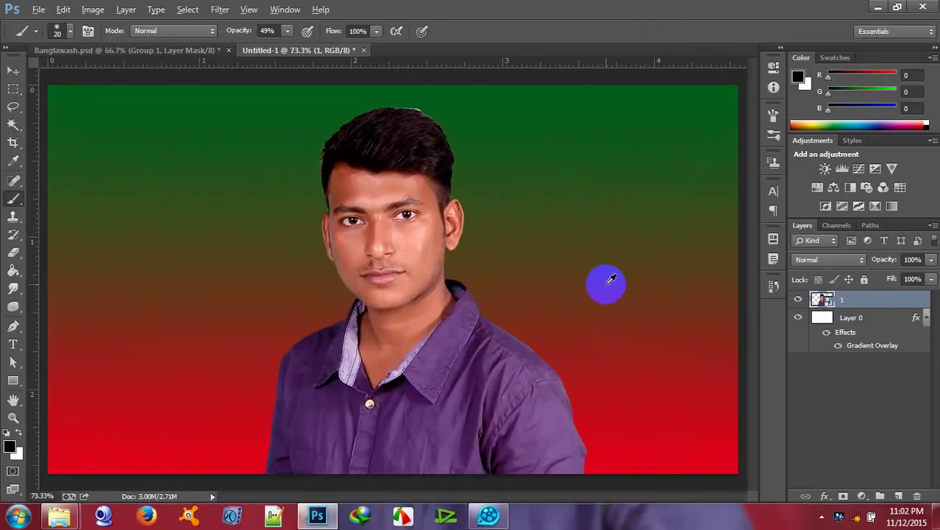
click(12, 71)
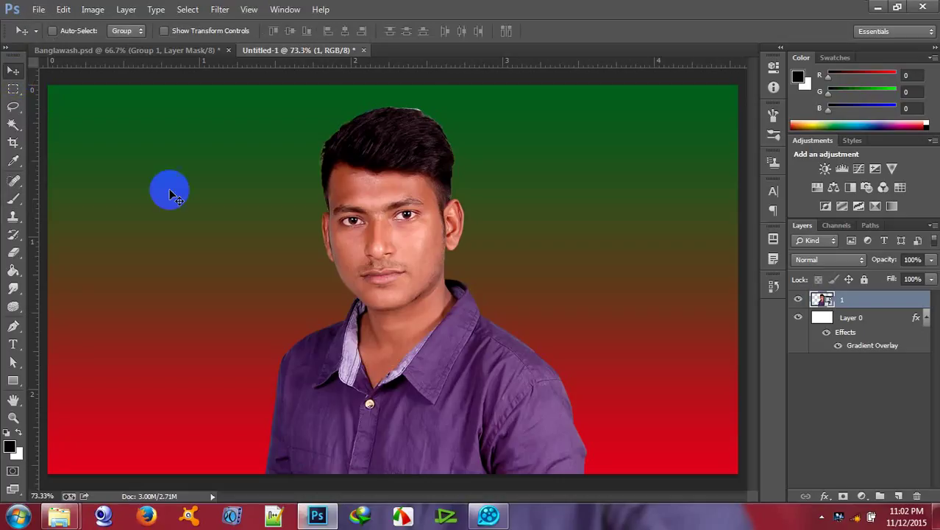
drag(449, 353, 448, 361)
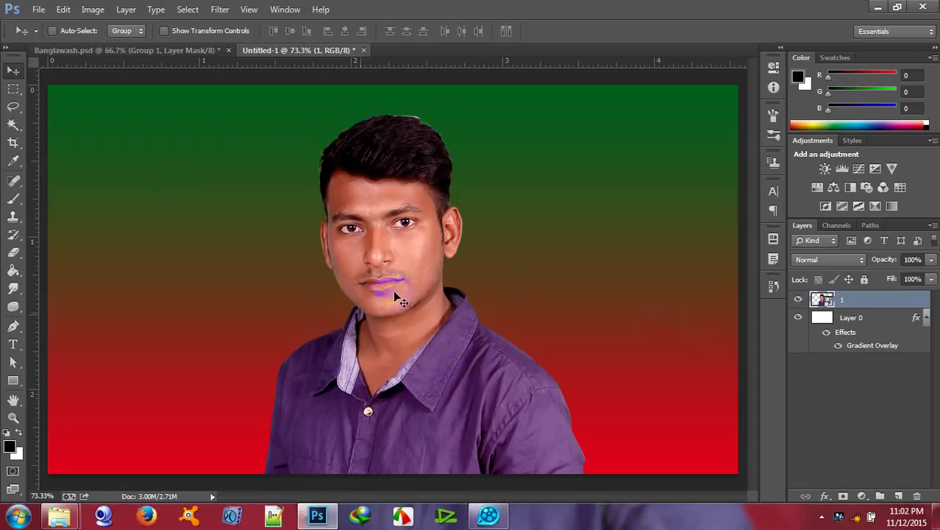
Start a Camera Raw Filter on the portrait layer with Clarity +18, Vibrance -3 and Saturation -2
click(820, 301)
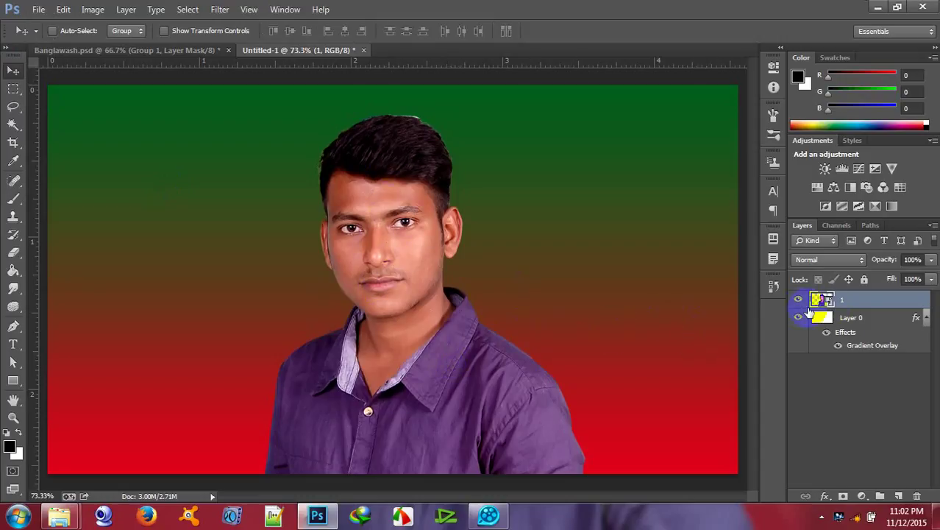
click(222, 10)
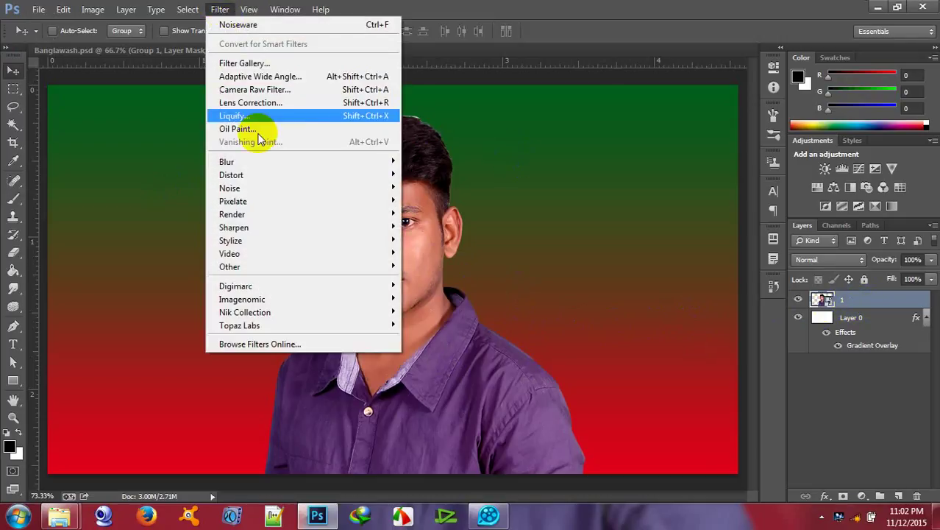
click(265, 90)
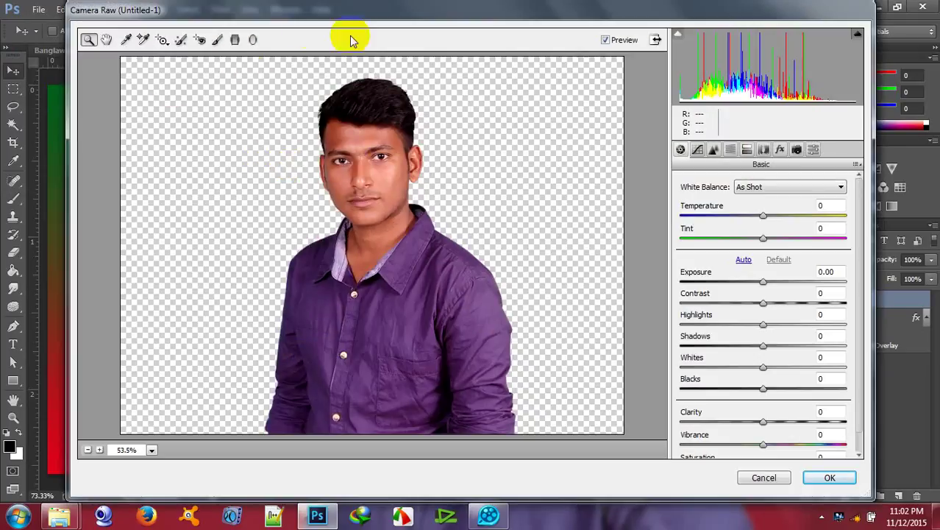
scroll(758, 371, down, 1)
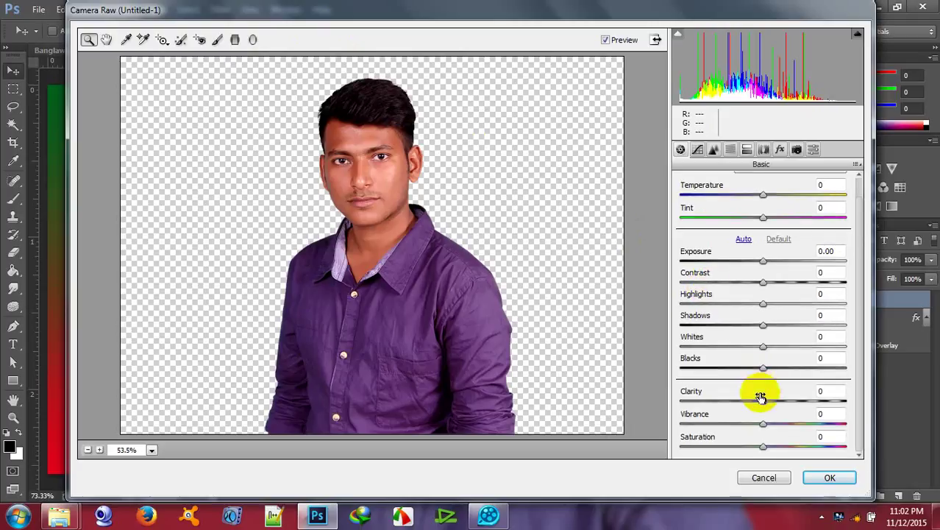
drag(763, 401, 779, 402)
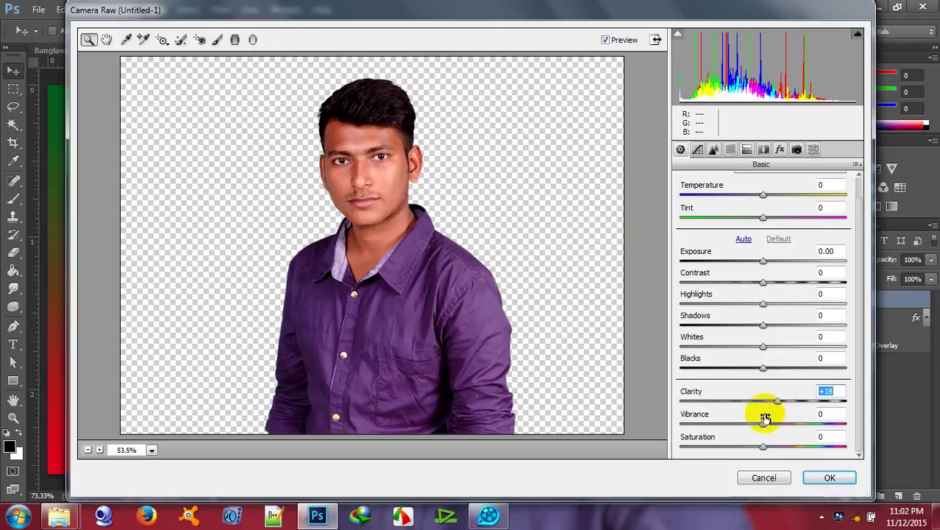
drag(765, 431, 764, 448)
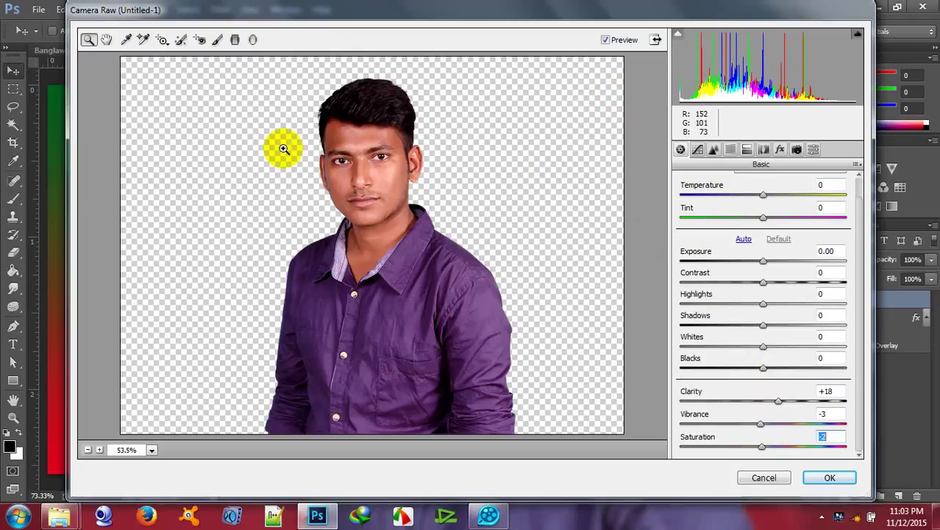
Set the Camera Raw sharpening Amount to 19 and the noise reduction Luminance to 28, and apply the filter
click(714, 150)
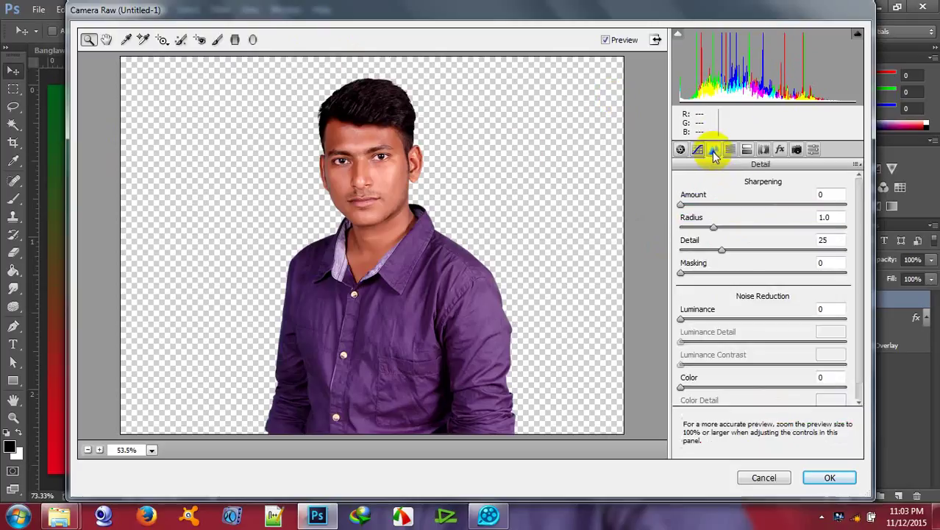
drag(679, 204, 692, 206)
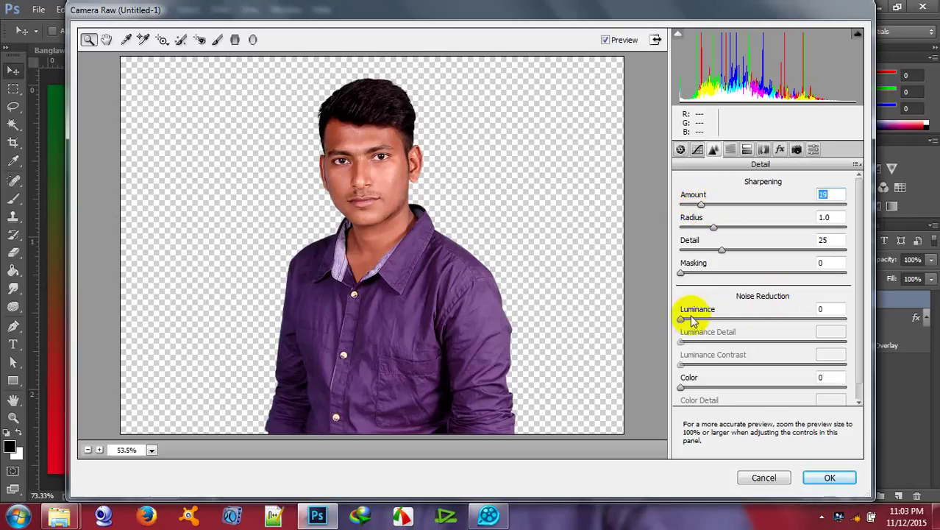
drag(684, 321, 725, 325)
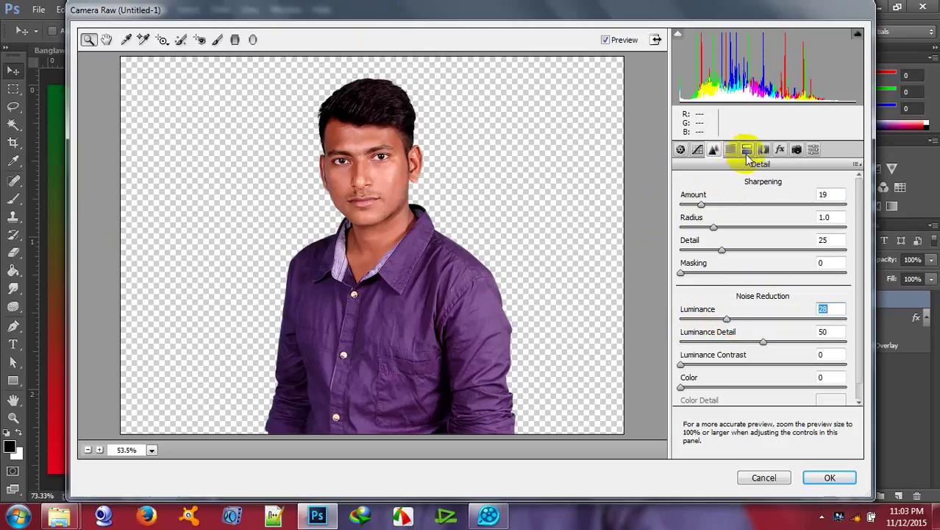
click(714, 150)
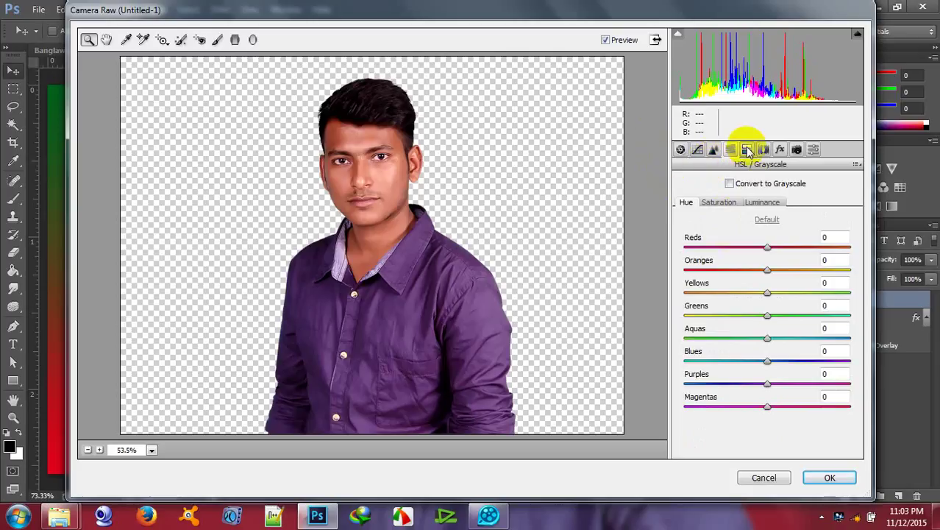
click(816, 478)
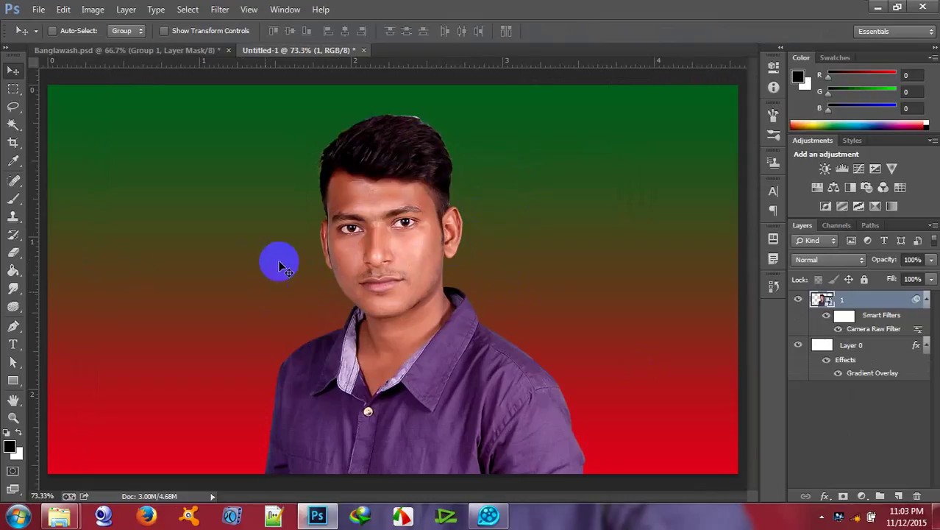
Try the Noiseware filter on the portrait with noise level Luminance -8 and noise reduction Luminance 32%, and undo it
click(822, 299)
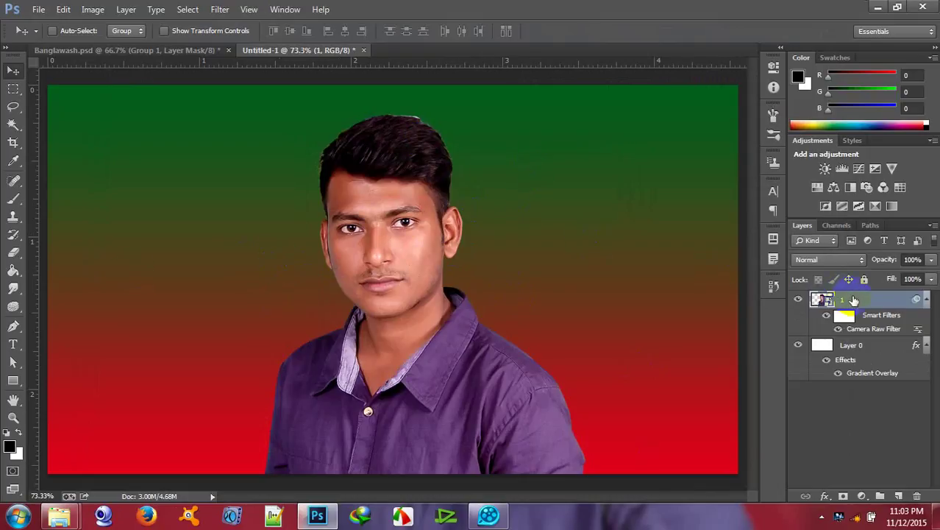
click(220, 10)
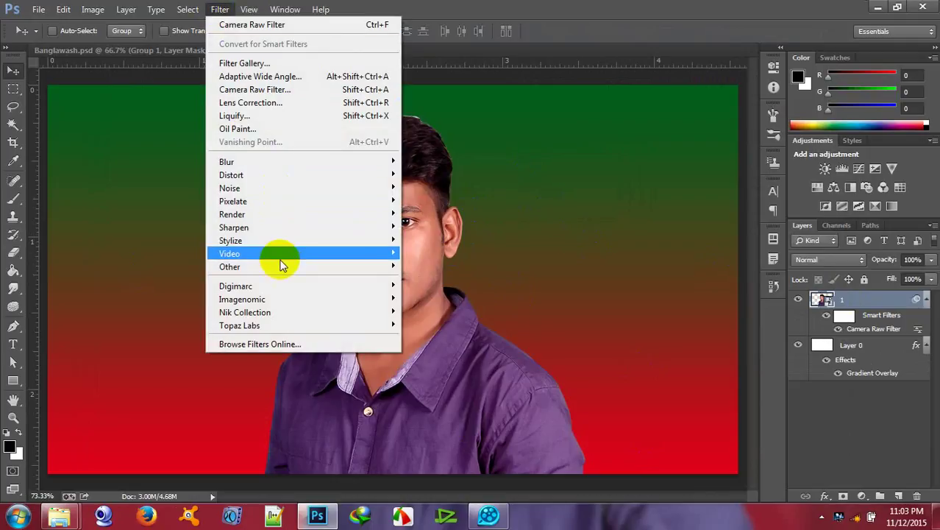
mouse_move(283, 298)
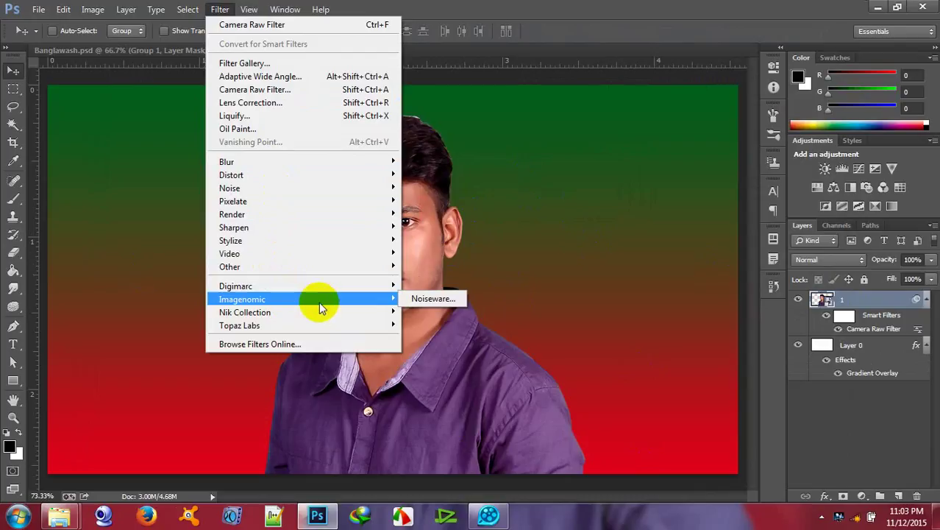
click(415, 298)
click(573, 373)
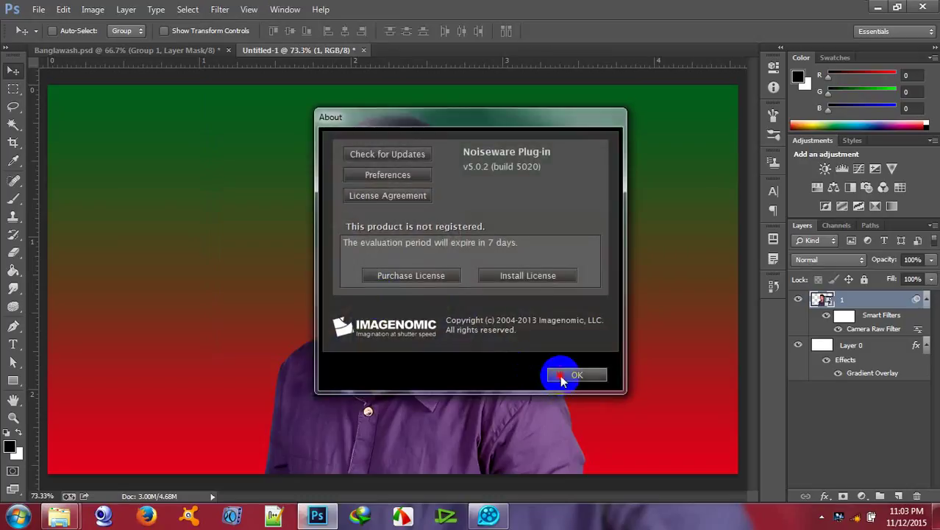
click(471, 201)
drag(478, 189, 485, 244)
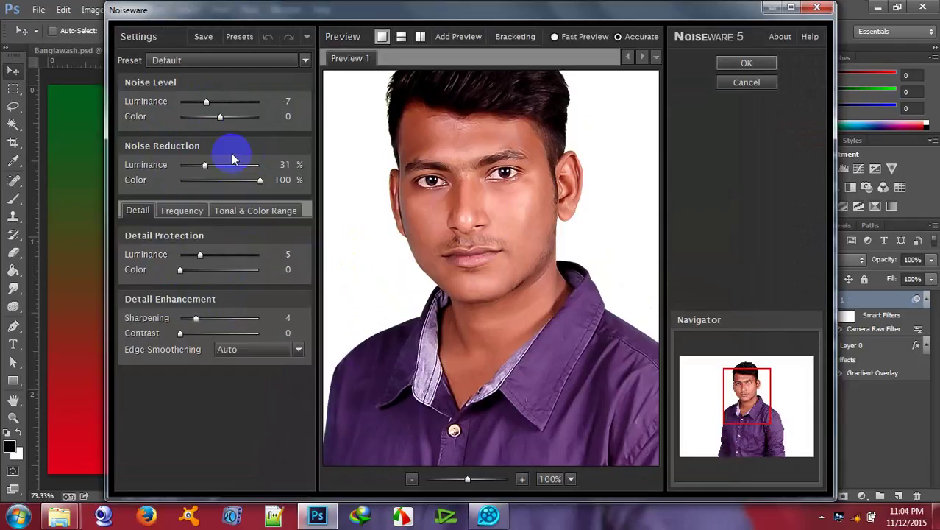
click(209, 109)
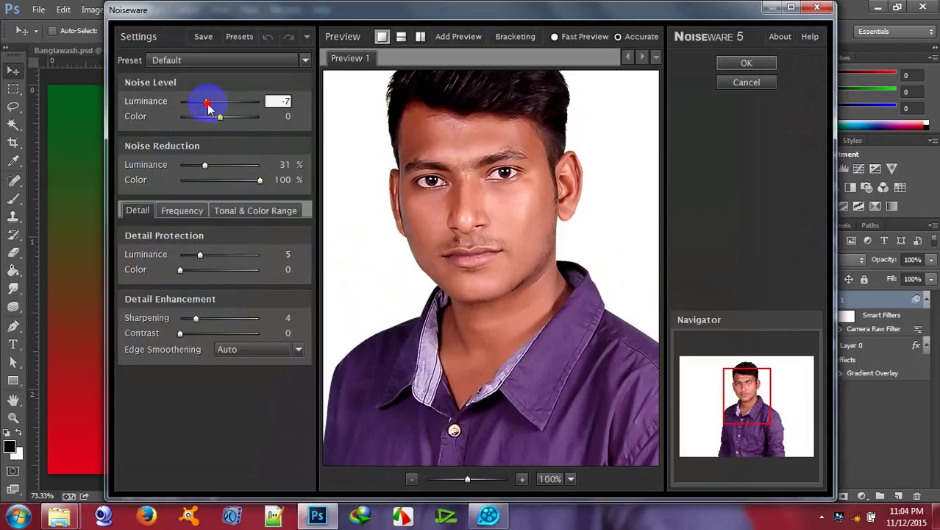
click(206, 166)
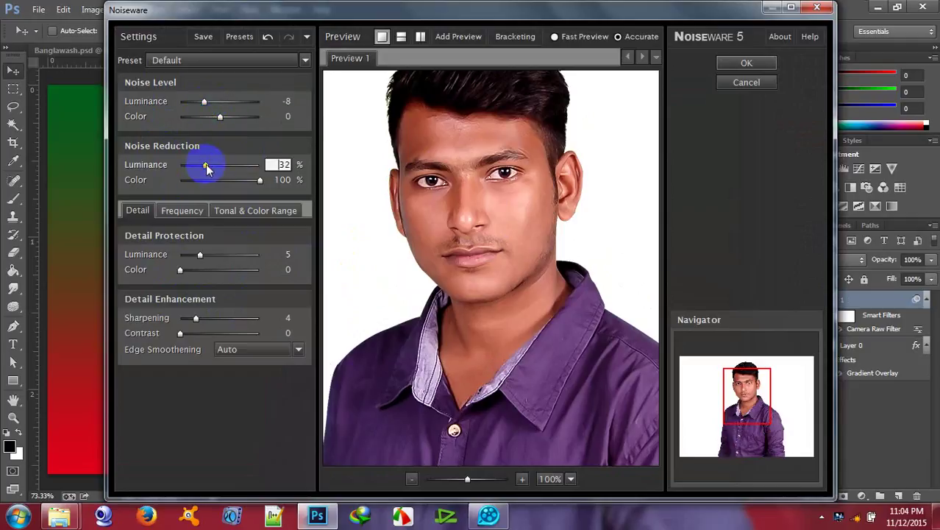
click(736, 64)
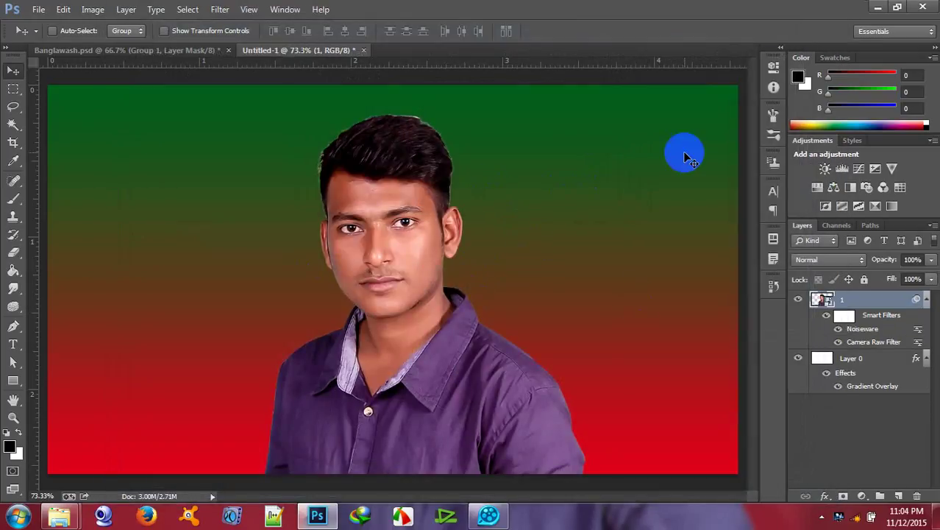
key(ctrl+z)
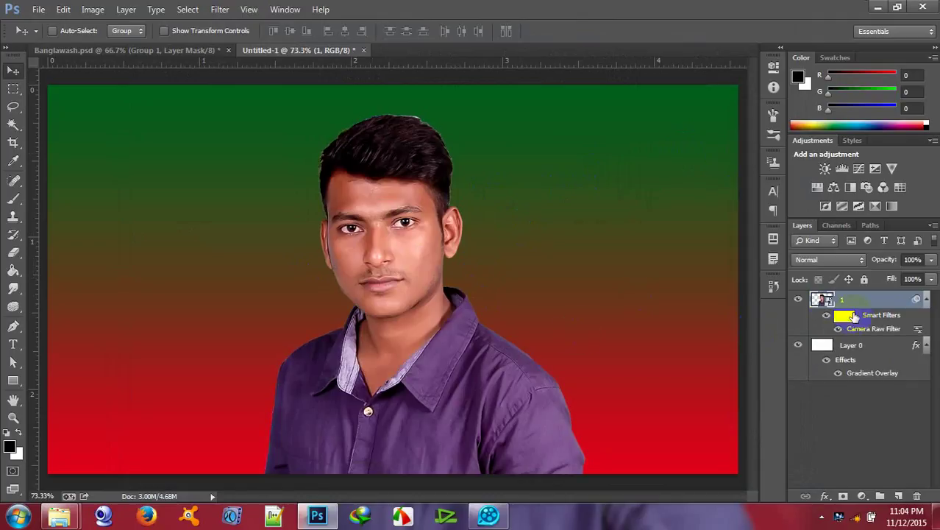
Rasterize the portrait layer and nudge the portrait down by about 10 pixels
right_click(861, 301)
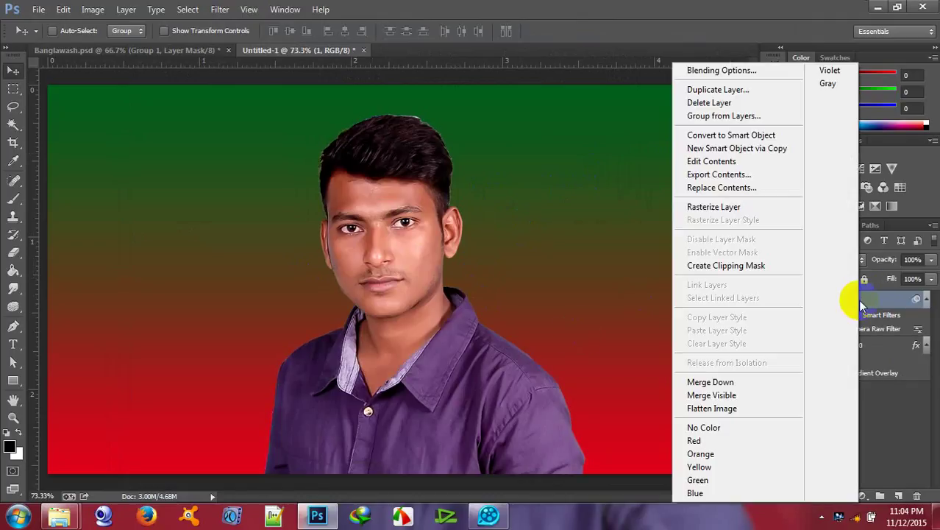
click(747, 208)
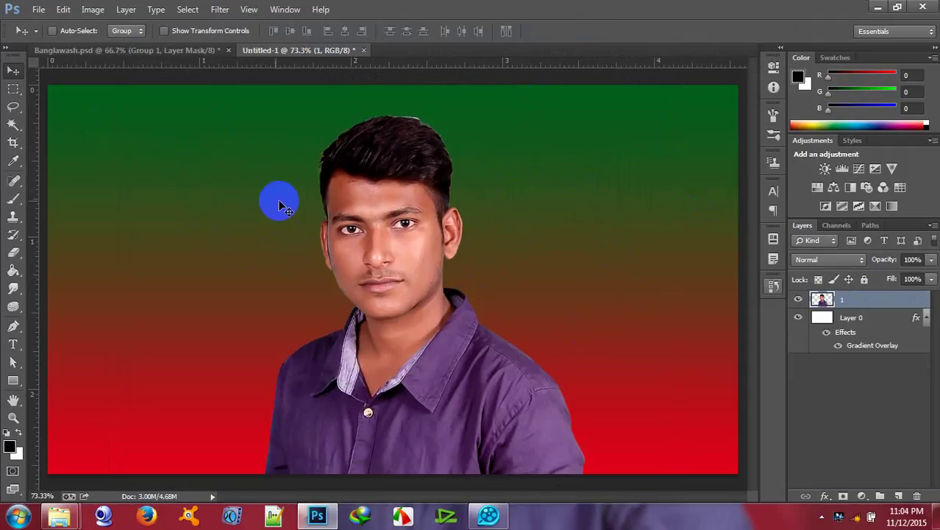
key(Down)
key(Down)
key(Down)
key(Down)
key(Down)
key(Down)
key(Down)
key(Down)
key(Down)
key(Down)
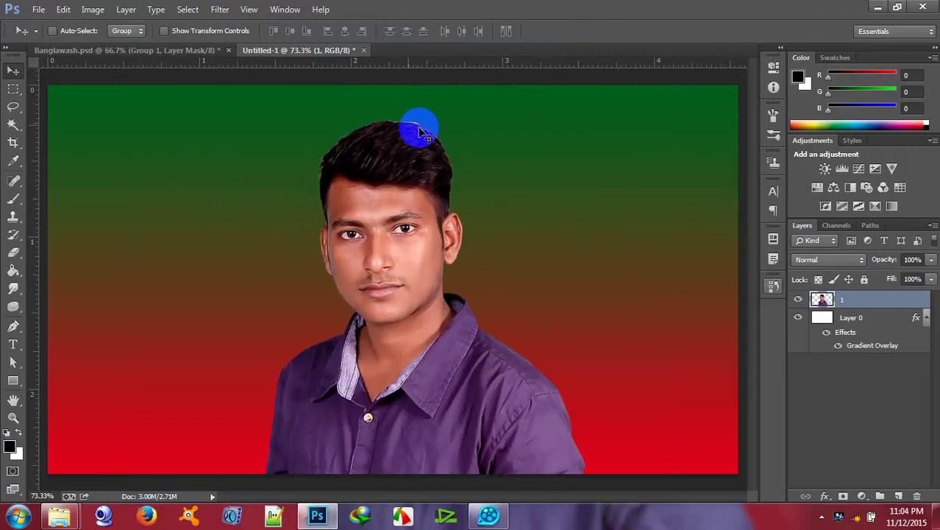
Load the portrait layer's outline as a selection and paint its hair edges black with a soft 20 px brush at 44% opacity
ctrl+click(822, 300)
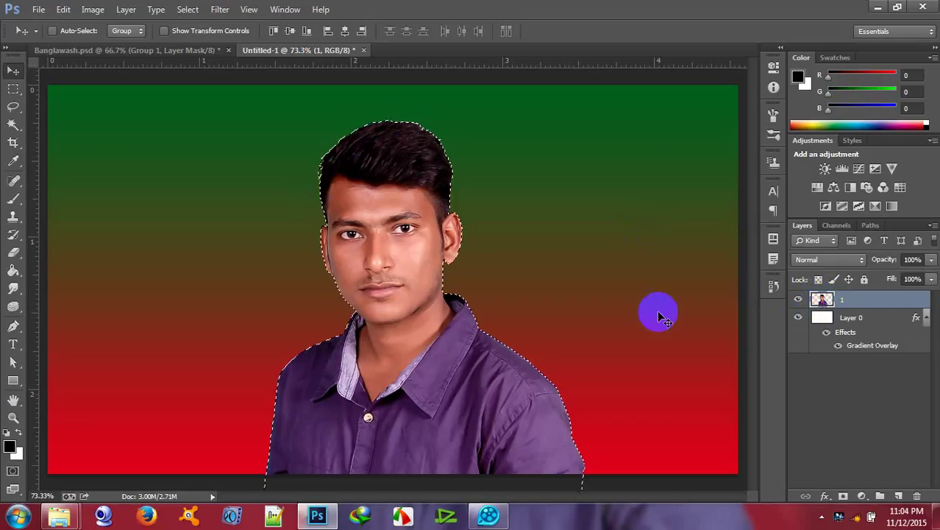
click(13, 198)
right_click(241, 197)
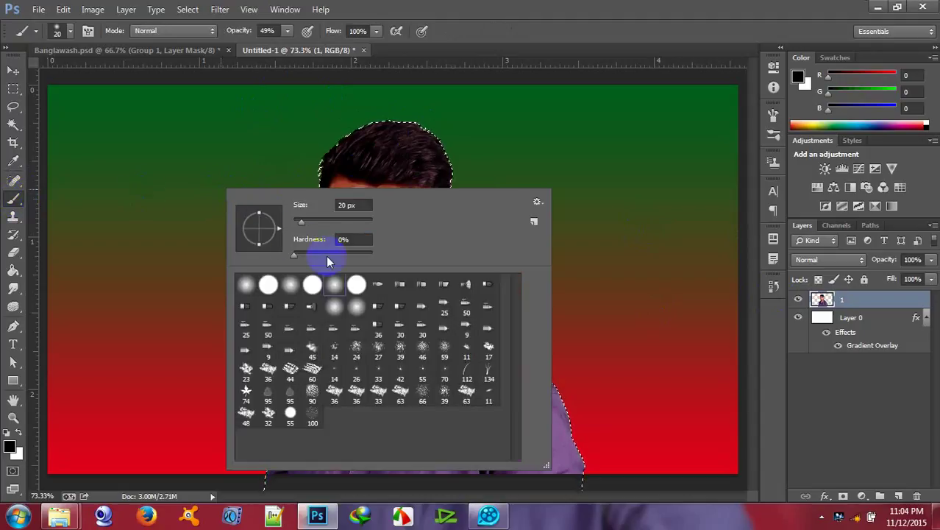
double_click(334, 284)
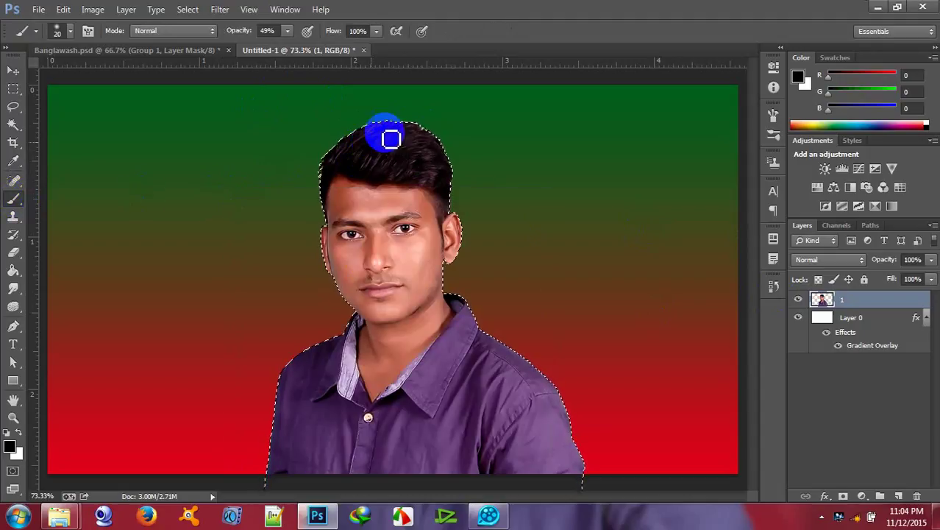
scroll(420, 162, up, 3)
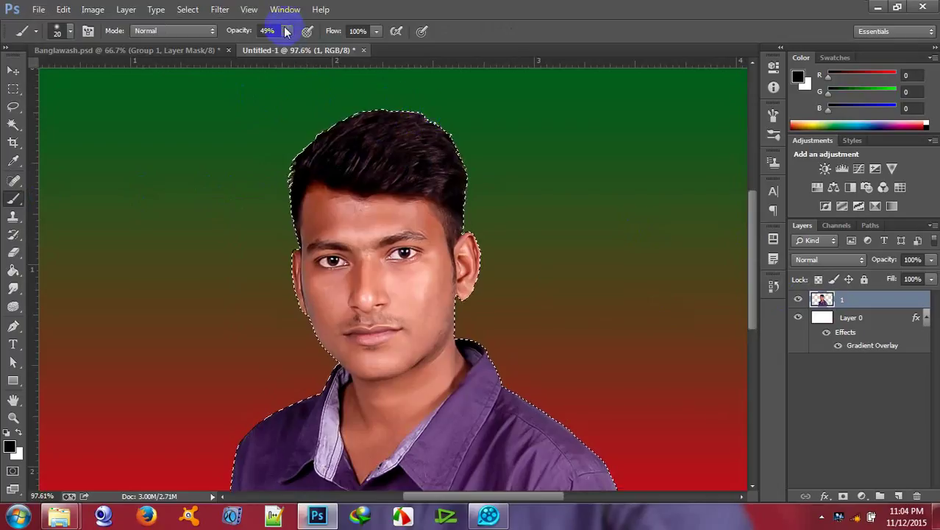
drag(286, 46, 284, 46)
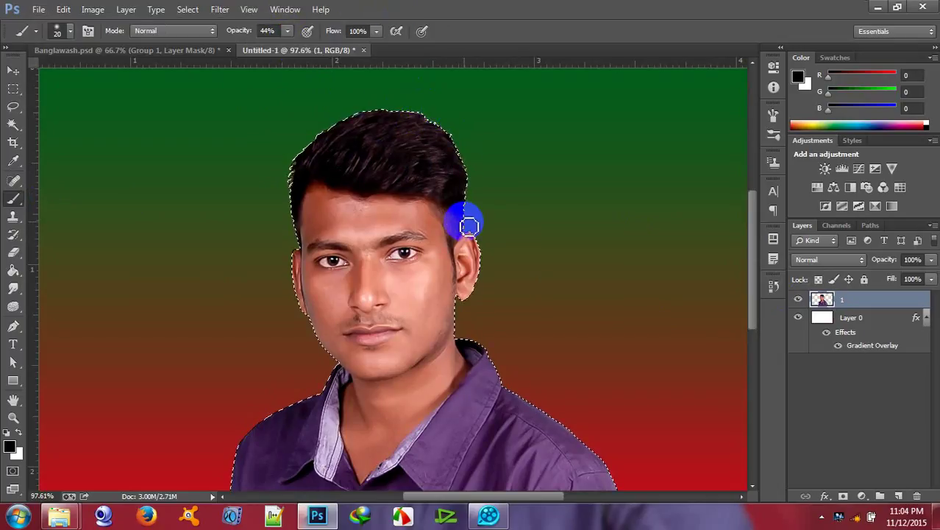
mouse_move(469, 202)
mouse_down()
mouse_move(459, 146)
mouse_move(420, 111)
mouse_move(393, 108)
mouse_move(436, 128)
mouse_move(374, 114)
mouse_move(340, 122)
mouse_move(363, 115)
mouse_move(323, 138)
mouse_move(292, 179)
mouse_move(287, 168)
mouse_move(300, 246)
mouse_up()
mouse_move(460, 168)
mouse_down()
mouse_move(467, 234)
mouse_move(477, 151)
mouse_up()
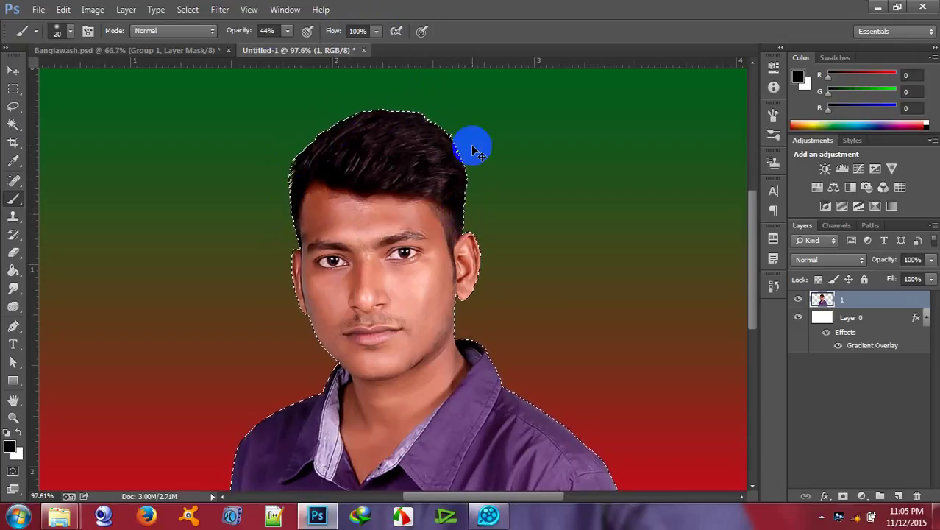
Deselect the portrait's outline and nudge the portrait slightly down the canvas
click(187, 8)
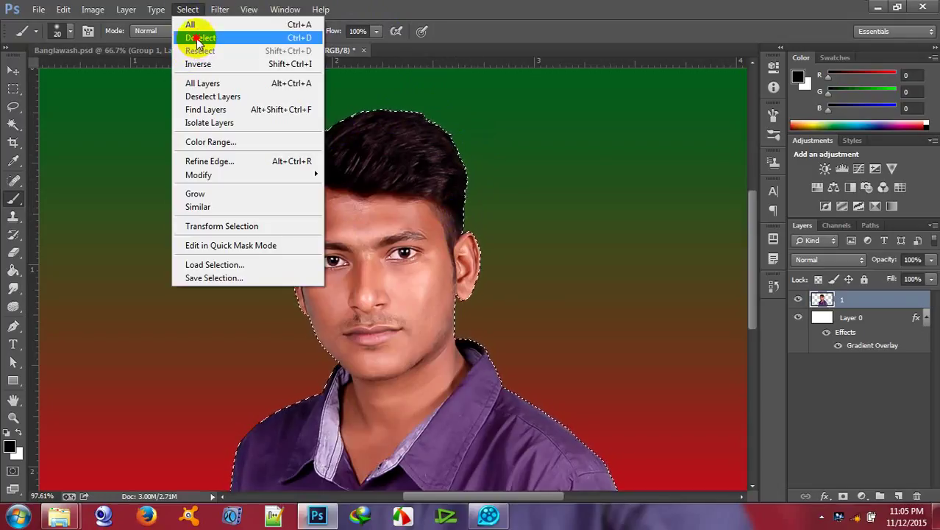
click(199, 42)
mouse_move(460, 160)
mouse_down()
mouse_move(499, 154)
mouse_move(462, 190)
mouse_move(516, 154)
mouse_move(485, 237)
mouse_up()
scroll(485, 237, down, 2)
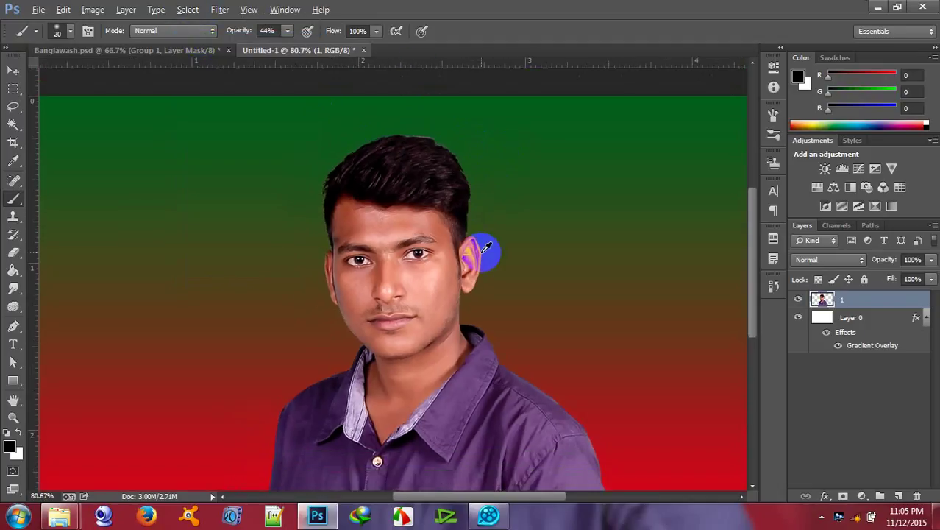
scroll(486, 247, down, 1)
key(Left)
key(Left)
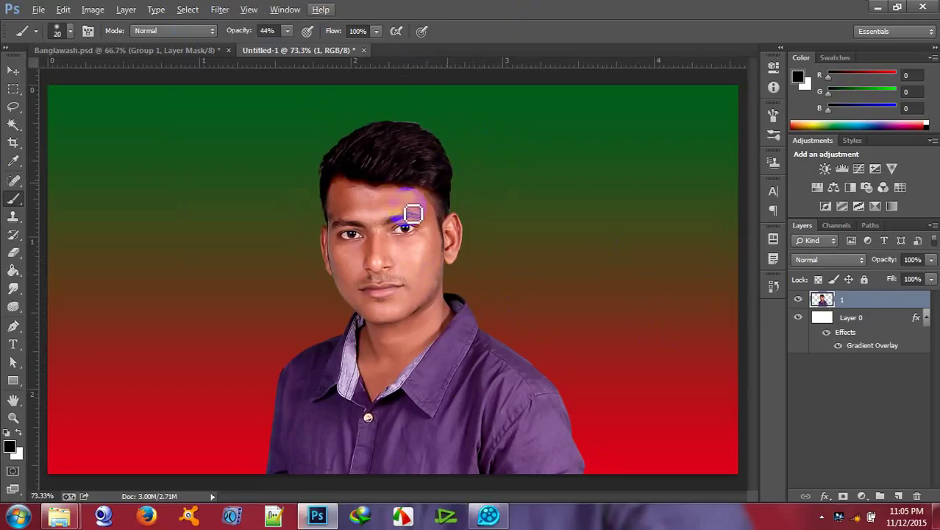
click(13, 71)
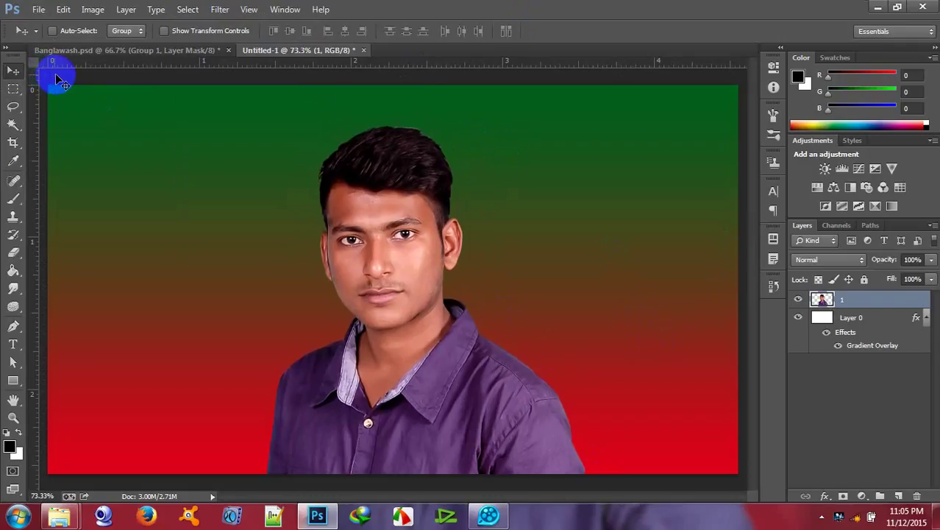
Duplicate portrait layer 1 as "1 copy" and put the copy into a new layer group
click(859, 306)
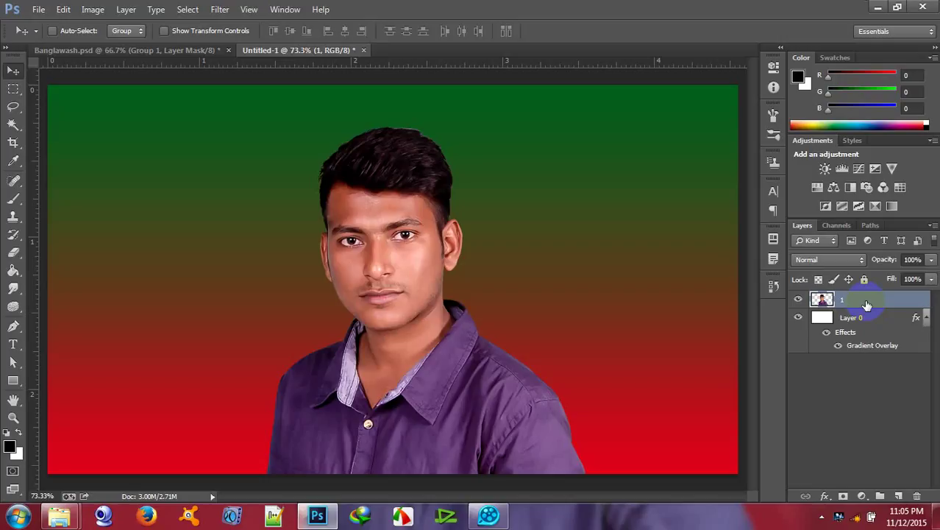
right_click(869, 299)
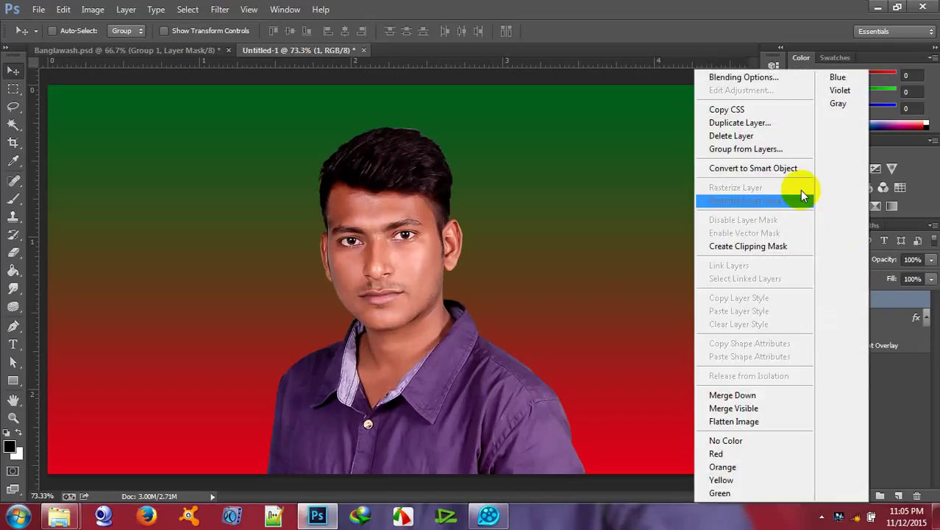
click(740, 123)
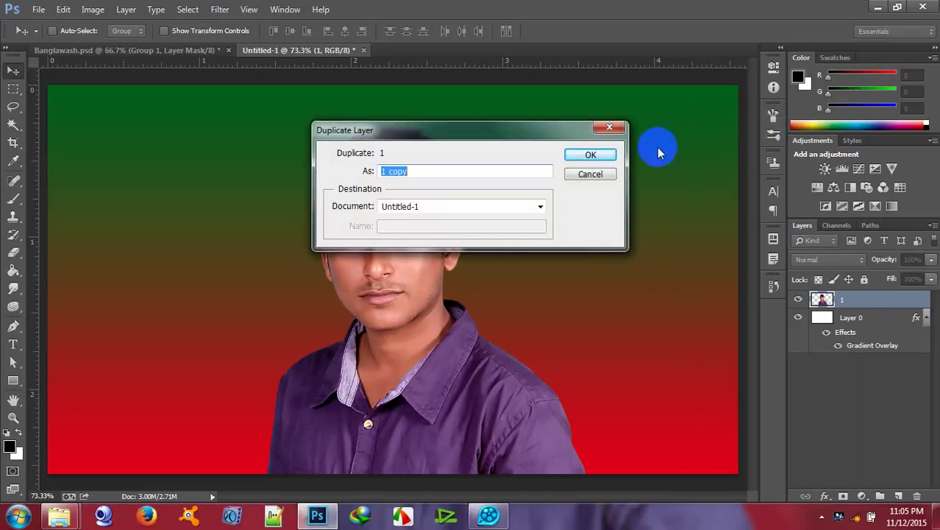
click(590, 157)
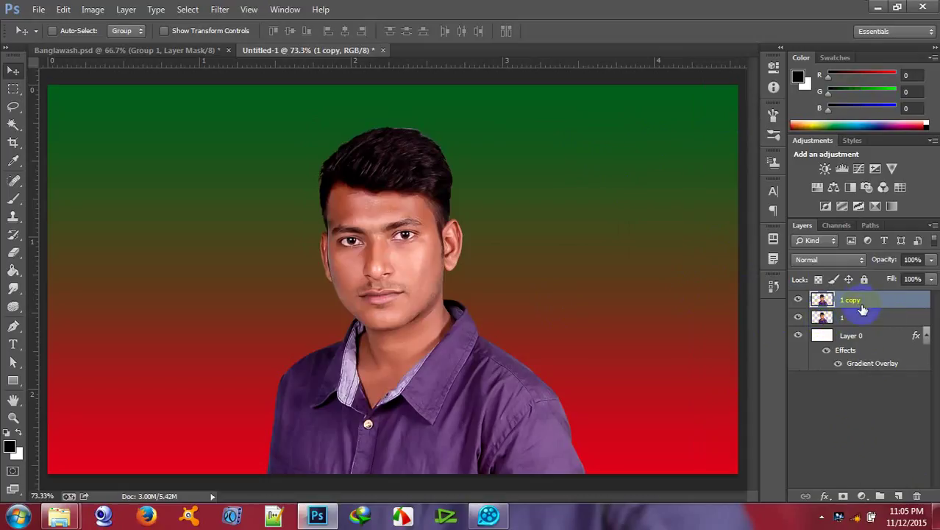
key(ctrl+g)
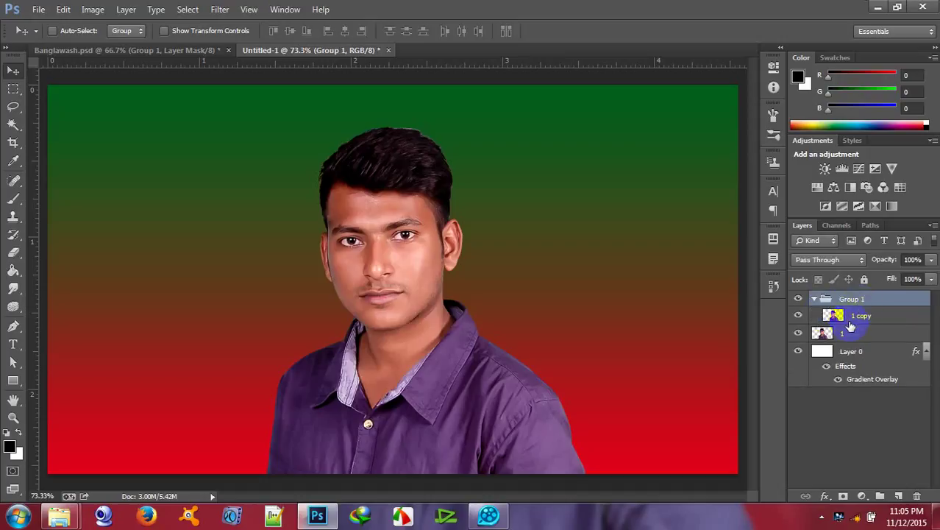
click(815, 298)
click(814, 299)
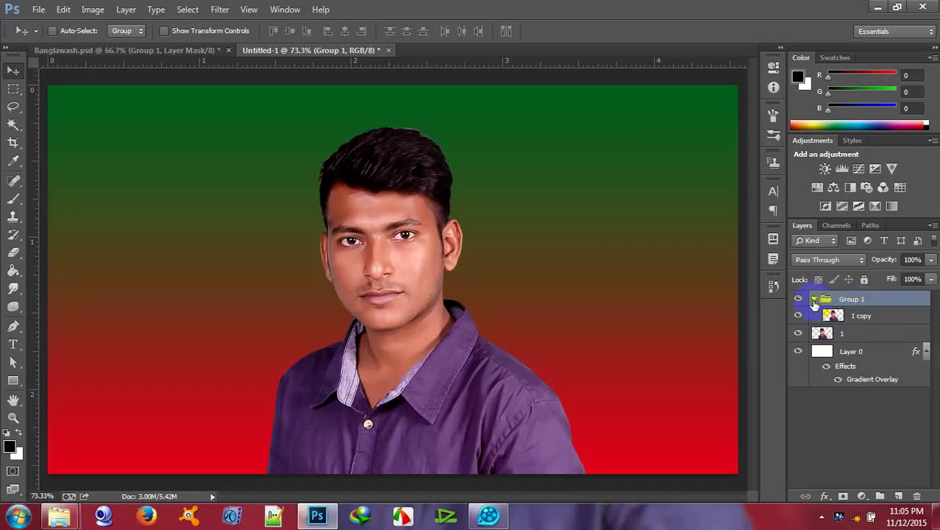
Apply a Black & White adjustment to layer "1 copy" with Reds 88%, Yellows 83% and Greens 17%
click(862, 317)
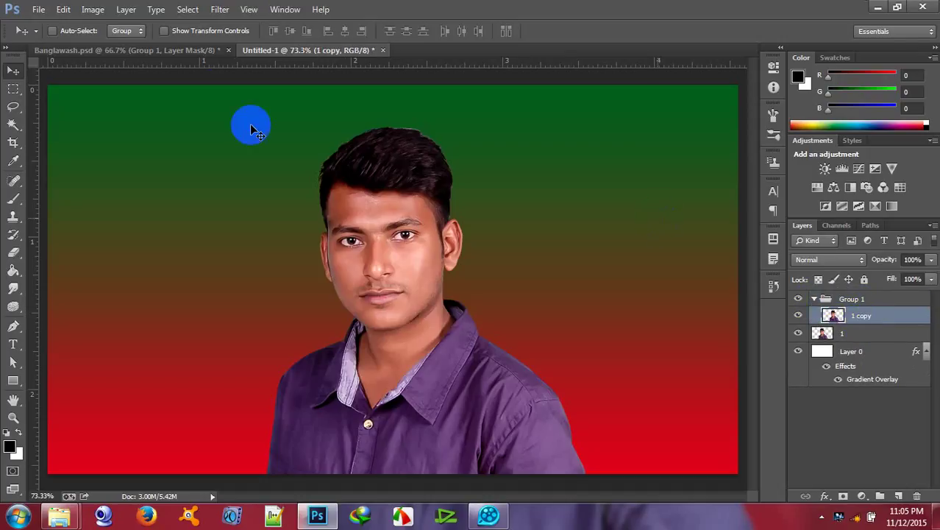
click(94, 10)
mouse_move(99, 43)
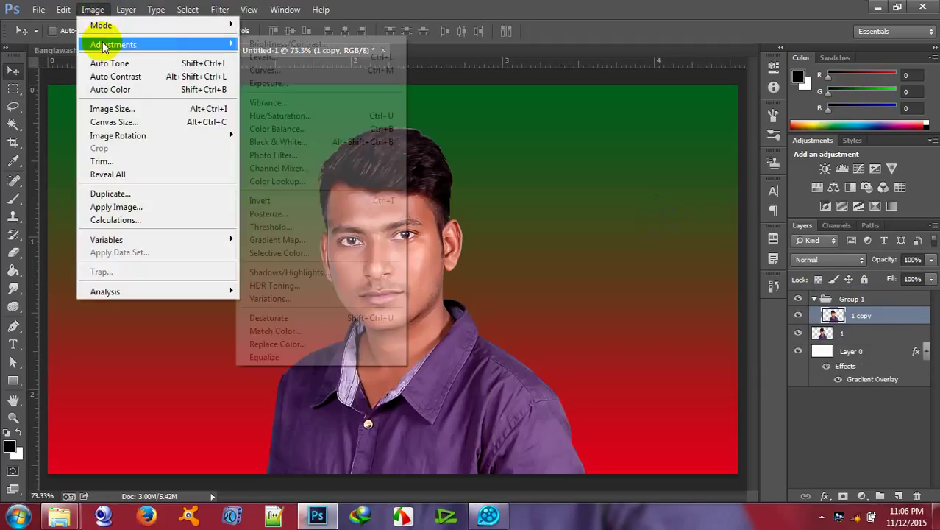
click(292, 149)
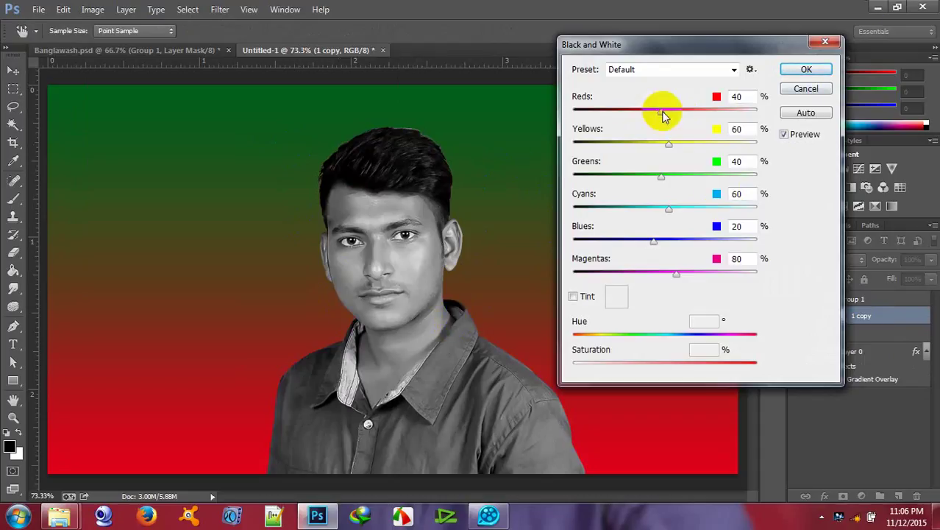
drag(660, 112, 674, 143)
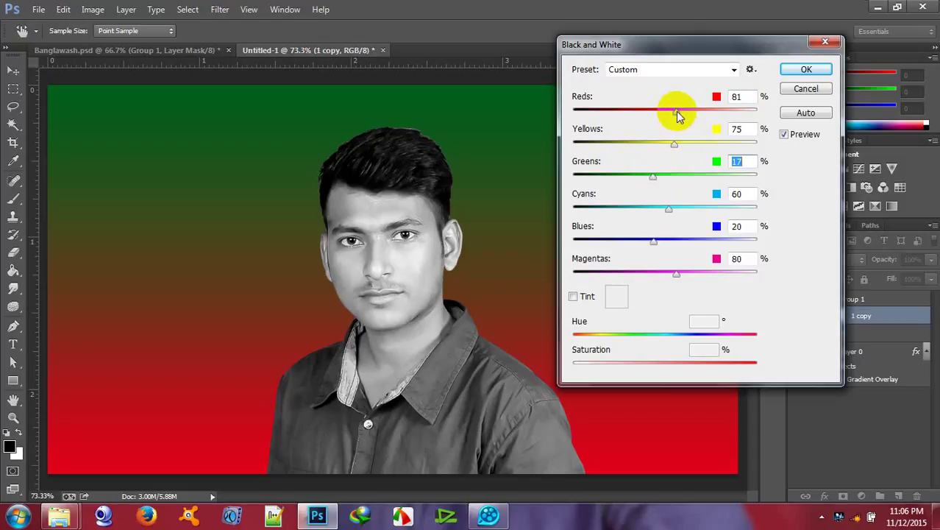
drag(677, 111, 679, 112)
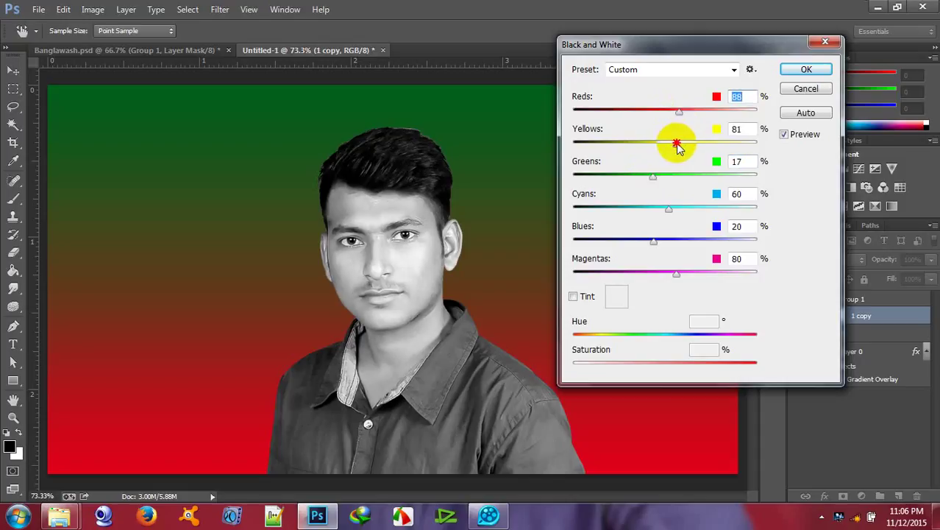
click(677, 144)
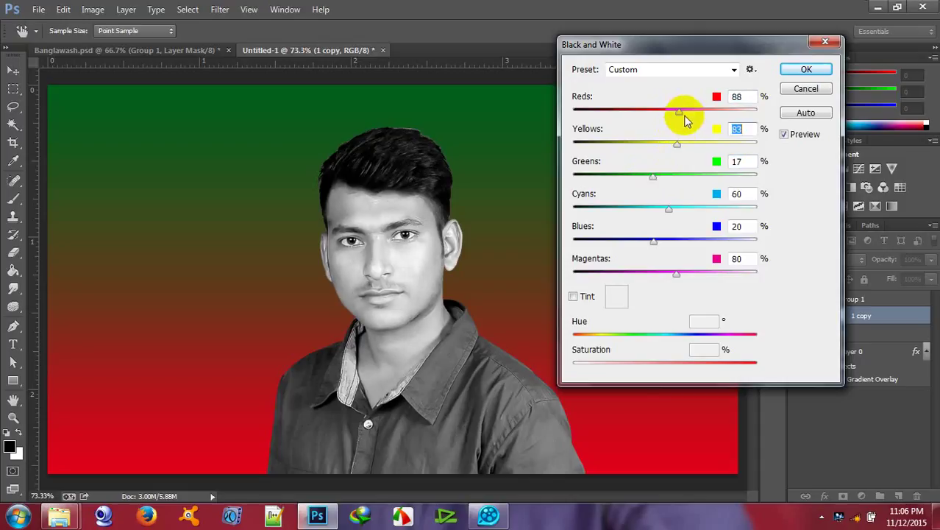
click(807, 69)
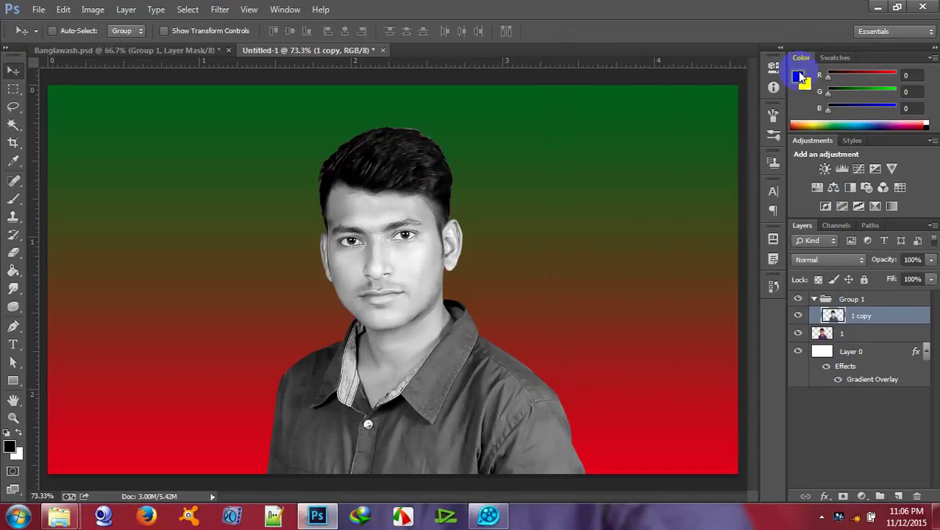
Add a layer mask to Group 1 and invert it to black
click(854, 300)
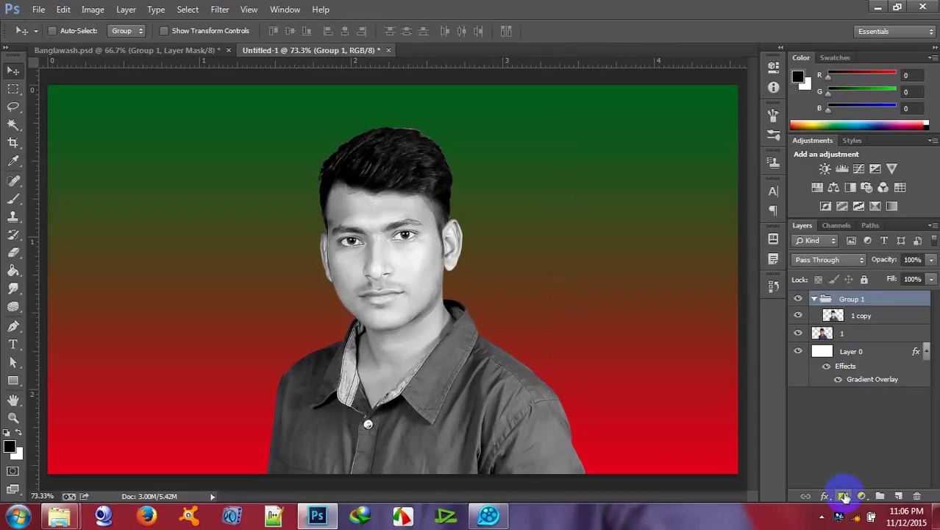
click(845, 498)
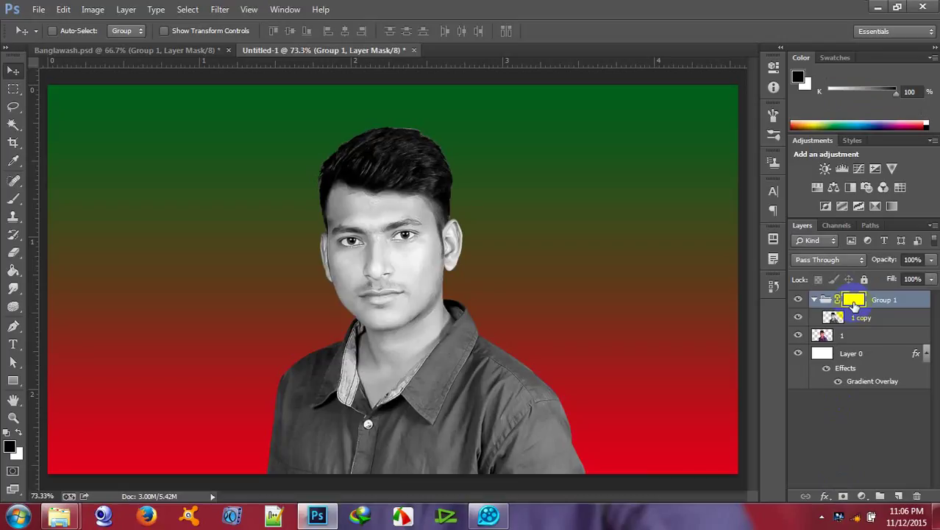
drag(855, 305, 855, 304)
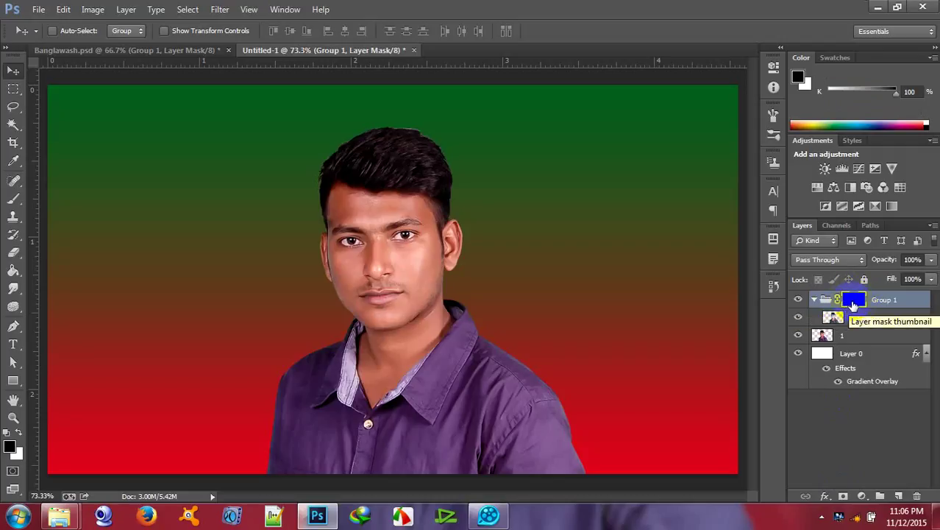
Choose the Brush tool and set a soft round brush with 0% hardness to 45 px
click(14, 200)
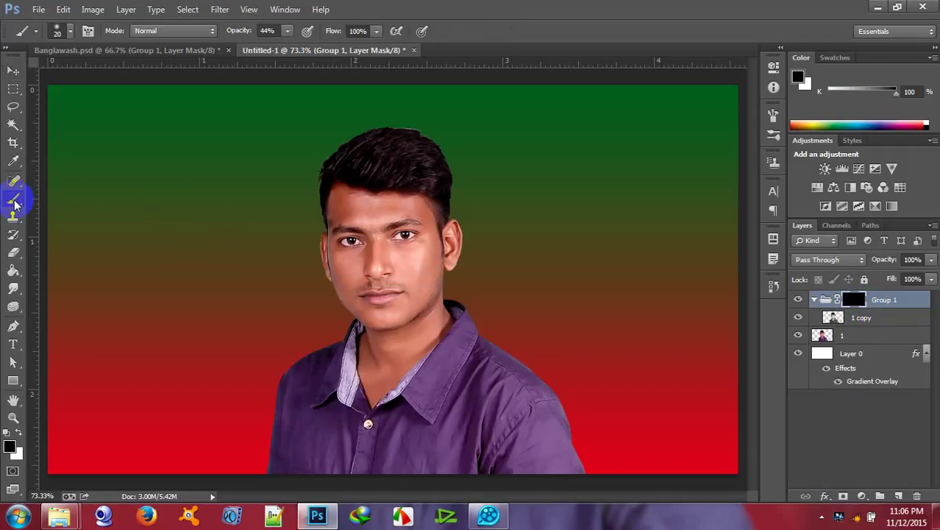
right_click(371, 242)
double_click(486, 316)
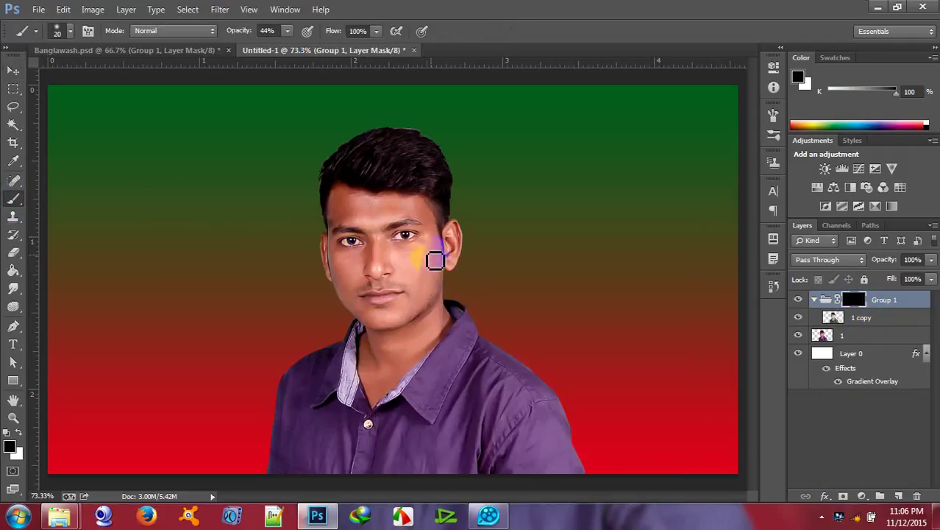
right_click(411, 216)
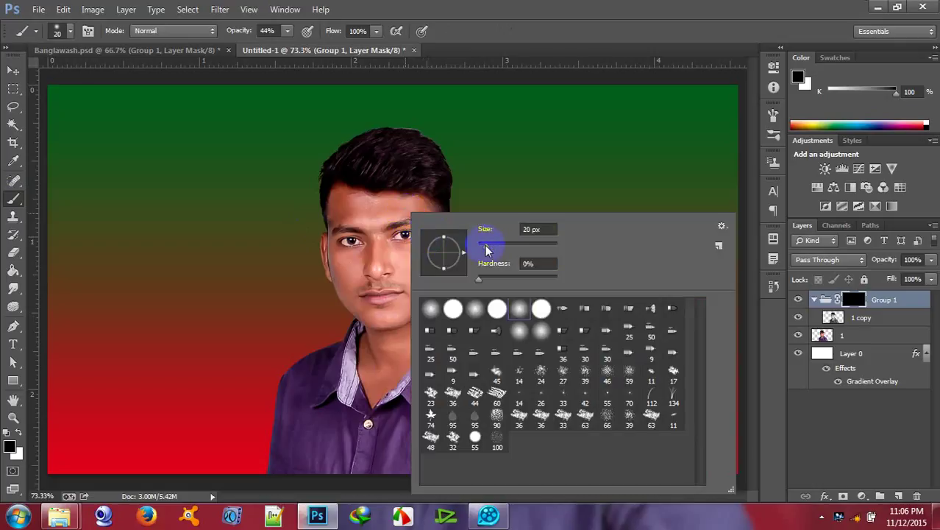
click(502, 20)
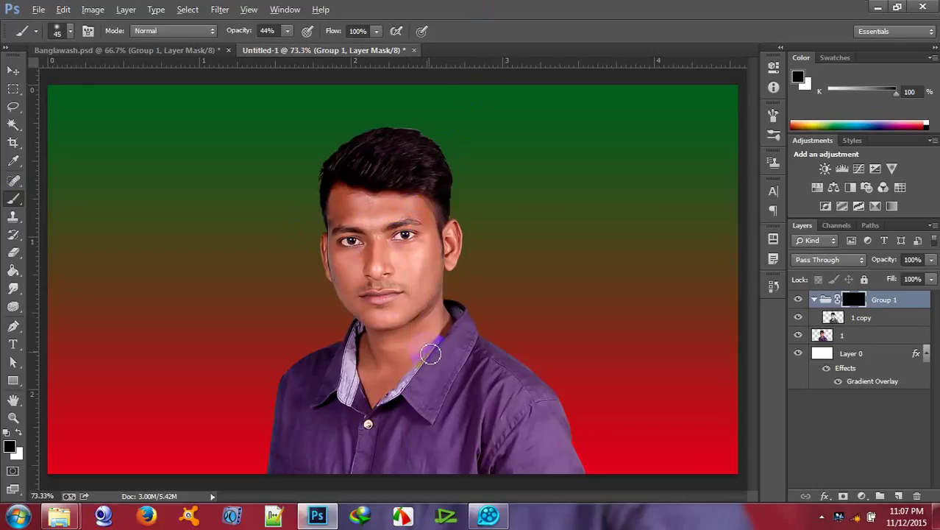
Switch the foreground colour to white and paint a first 44% opacity stroke on Group 1's mask over the forehead
scroll(430, 354, up, 3)
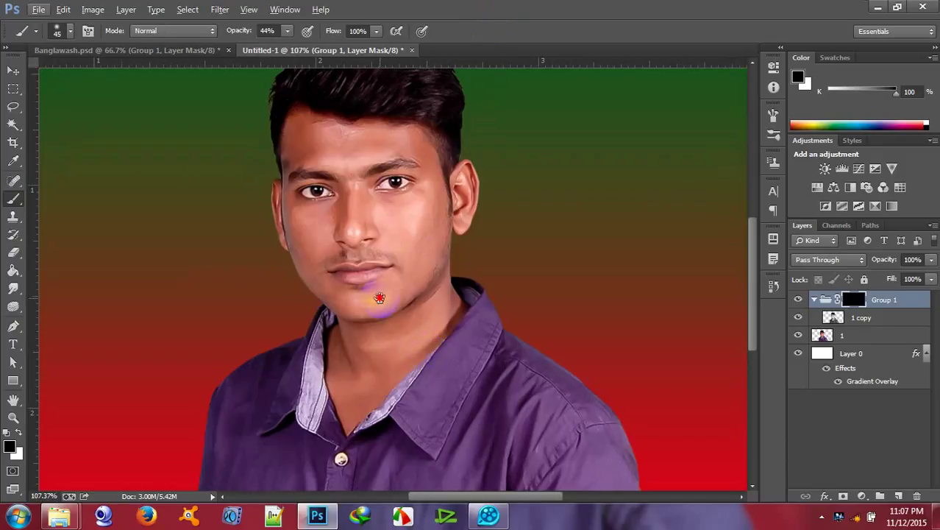
drag(379, 297, 410, 348)
scroll(402, 352, up, 2)
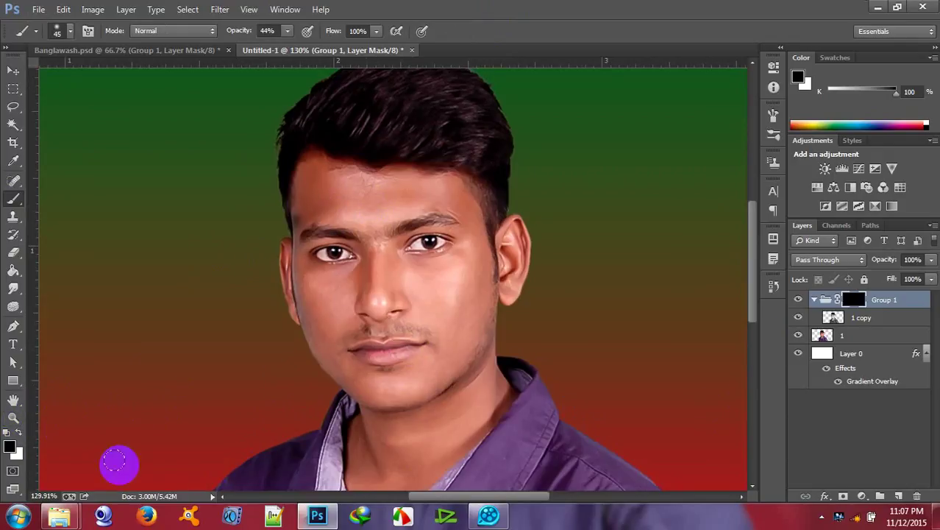
click(19, 433)
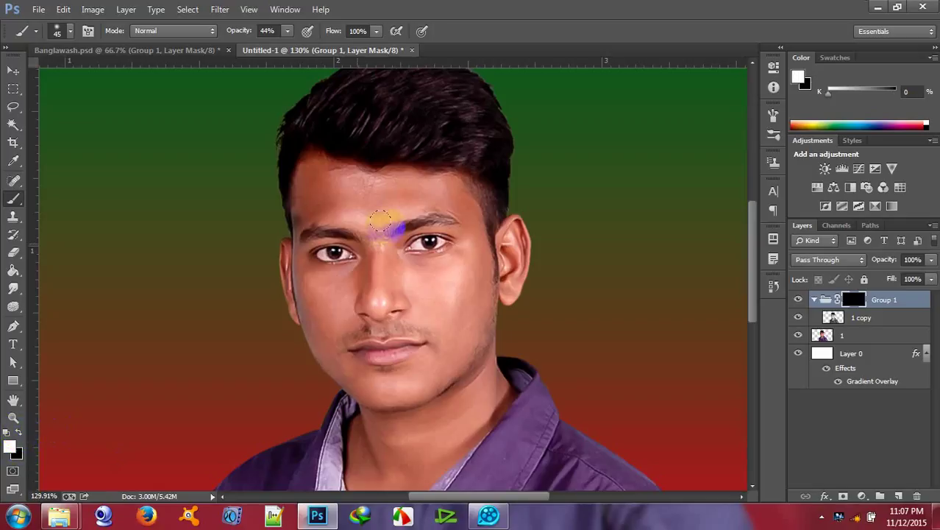
scroll(374, 206, up, 1)
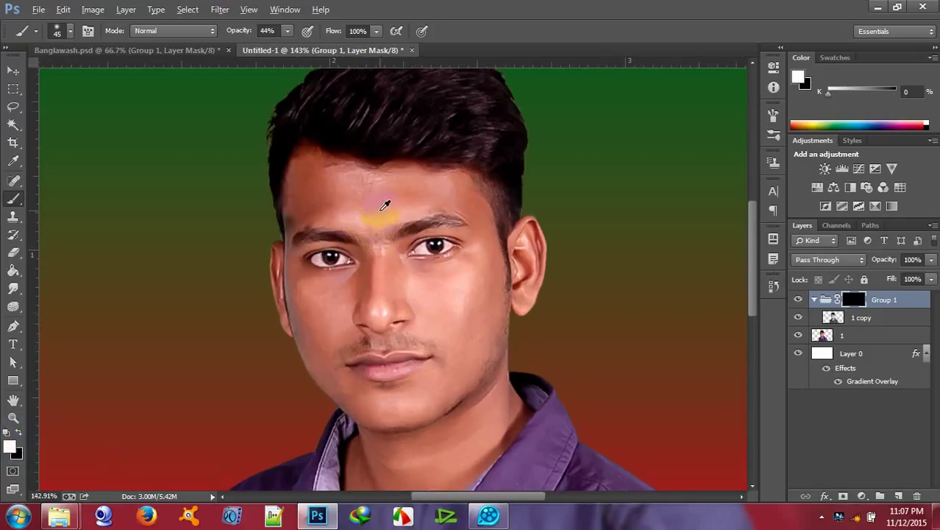
mouse_move(325, 203)
mouse_down()
mouse_move(318, 179)
mouse_move(359, 190)
mouse_up()
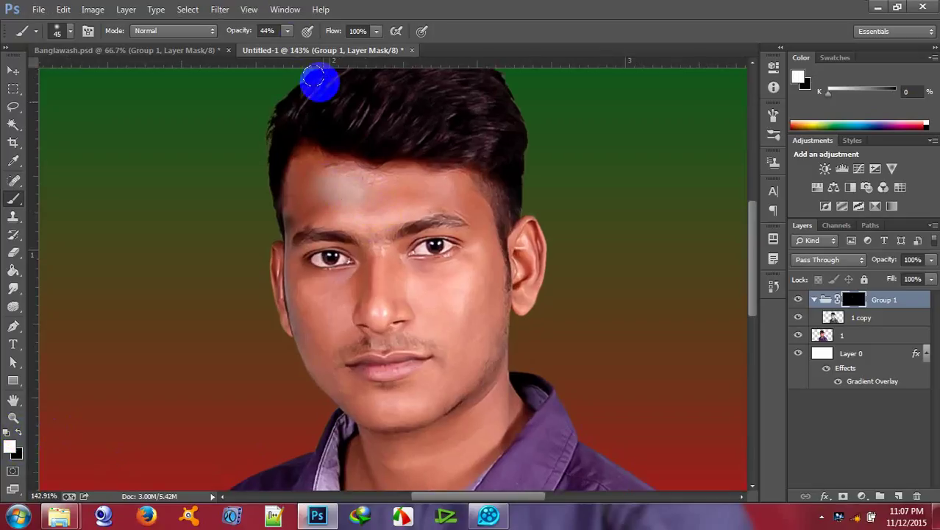
Raise the brush opacity to 100% and paint the forehead on Group 1's mask with white to reveal the black-and-white copy
click(288, 30)
drag(292, 49, 327, 46)
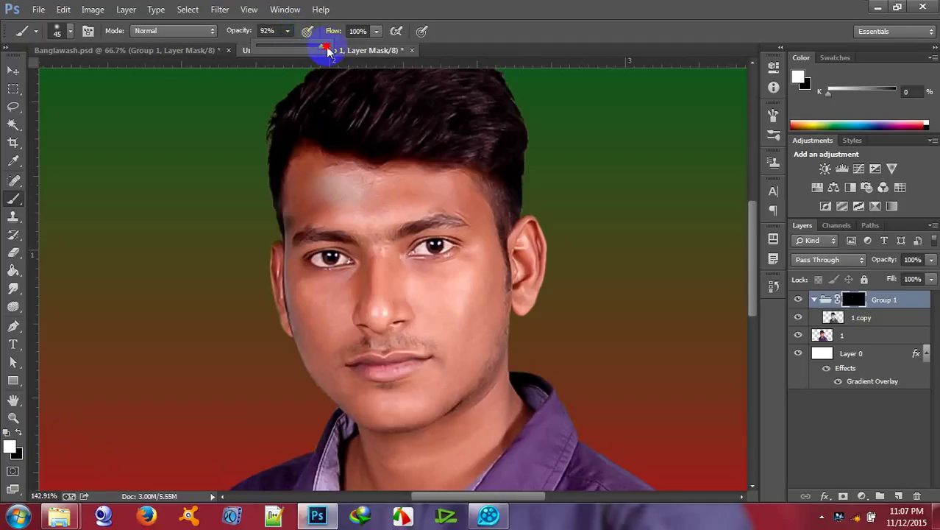
alt+click(350, 188)
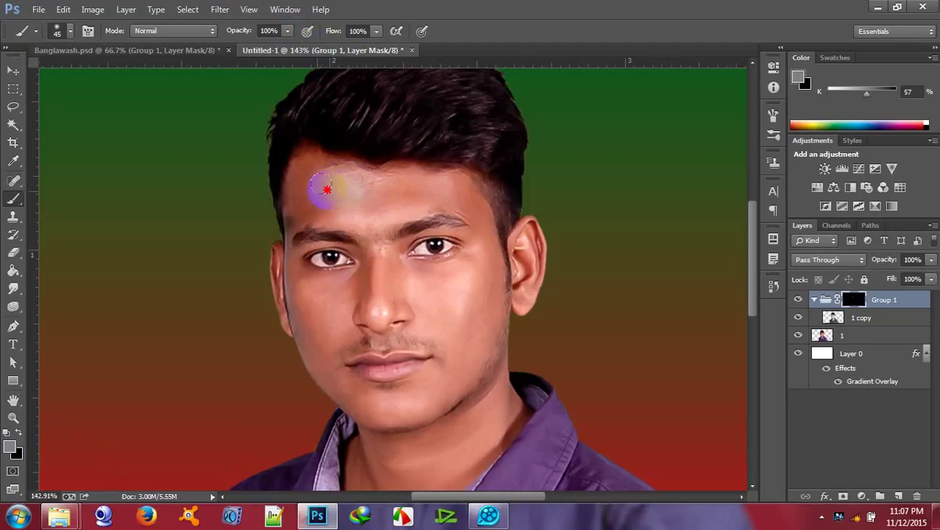
drag(342, 194, 339, 193)
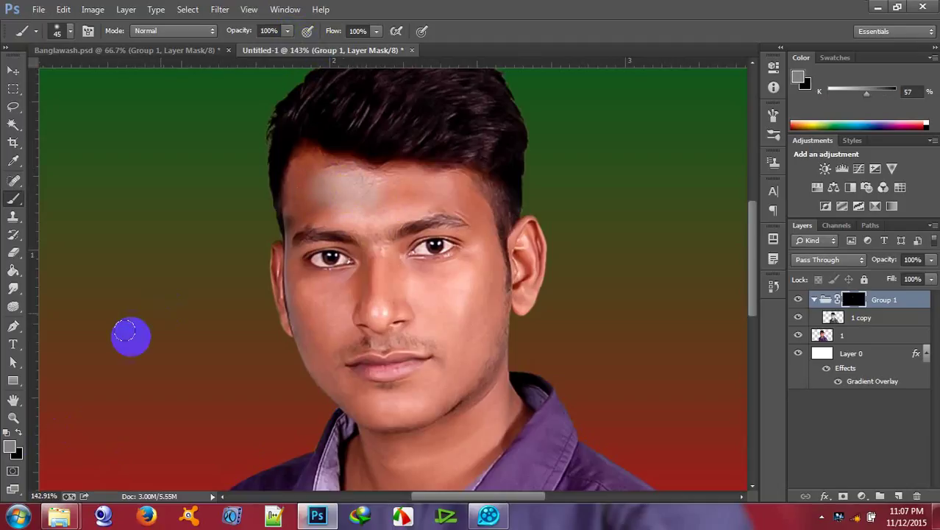
click(7, 434)
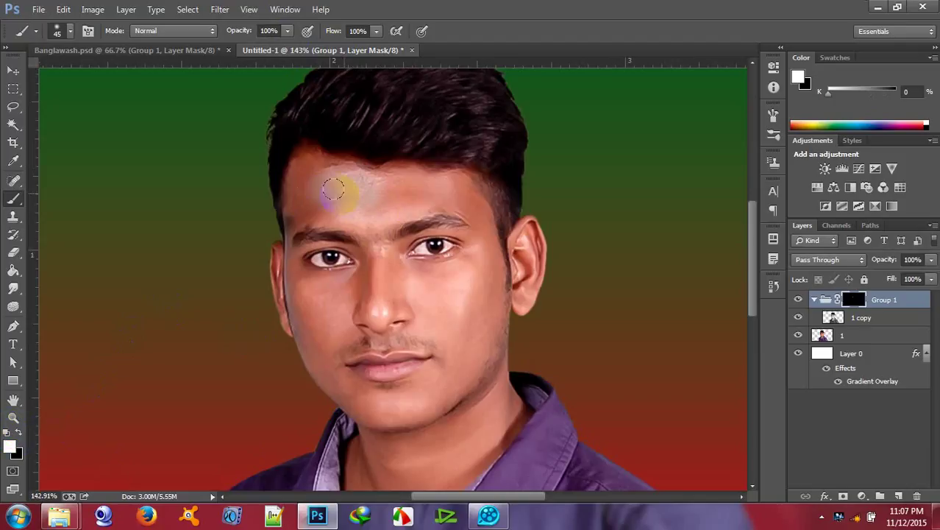
mouse_move(332, 189)
mouse_down()
mouse_move(414, 176)
mouse_move(374, 184)
mouse_move(388, 181)
mouse_up()
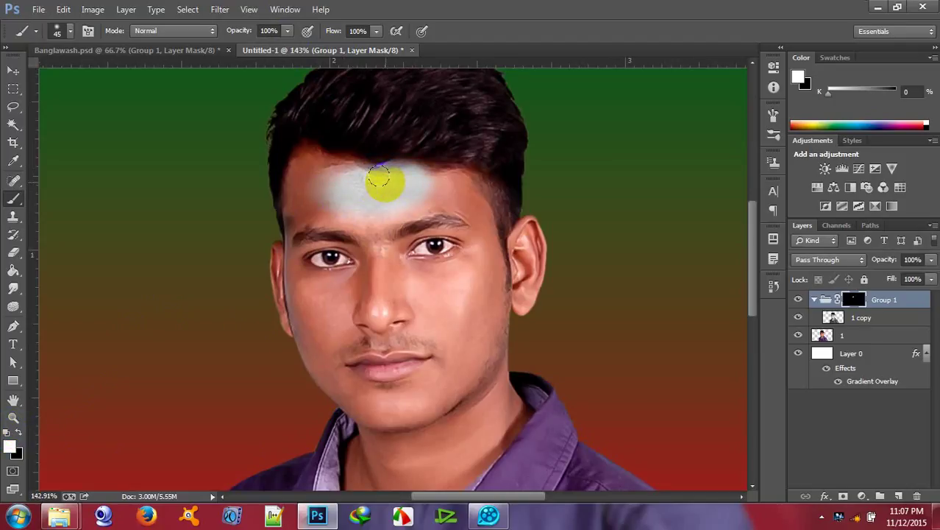
mouse_move(379, 177)
mouse_down()
mouse_move(335, 195)
mouse_move(395, 205)
mouse_move(400, 182)
mouse_move(331, 176)
mouse_move(324, 157)
mouse_move(299, 153)
mouse_move(302, 212)
mouse_up()
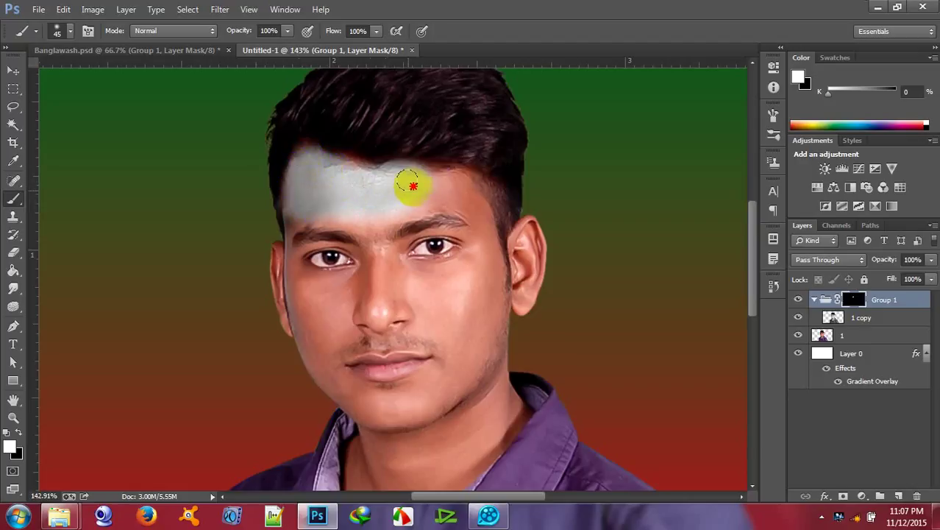
Paint white on Group 1's mask over the temple, both cheeks, the nose and the area between the eyes
mouse_move(426, 183)
mouse_down()
mouse_move(452, 186)
mouse_move(476, 213)
mouse_move(485, 258)
mouse_move(478, 311)
mouse_move(488, 263)
mouse_move(487, 311)
mouse_up()
scroll(488, 313, up, 3)
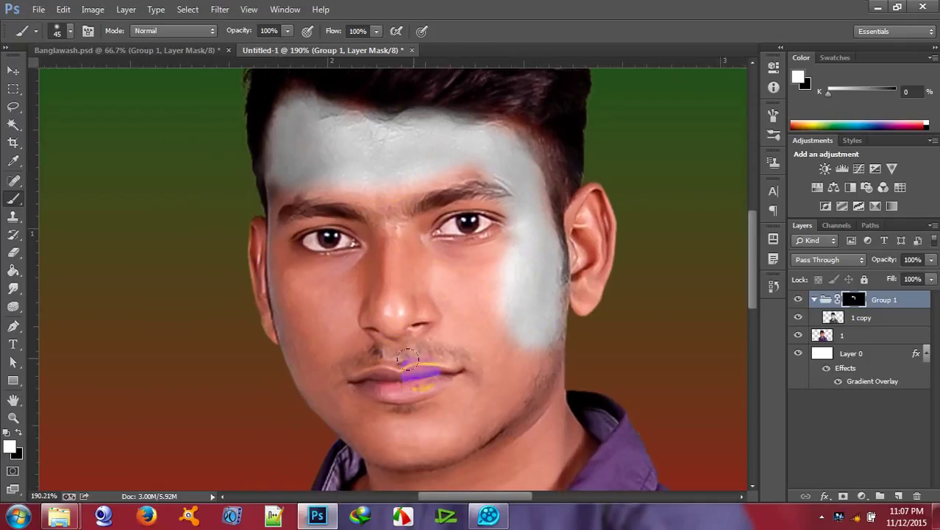
mouse_move(384, 186)
mouse_down()
mouse_move(462, 164)
mouse_move(277, 170)
mouse_move(276, 130)
mouse_move(287, 116)
mouse_move(332, 110)
mouse_move(414, 128)
mouse_move(491, 131)
mouse_move(515, 200)
mouse_move(511, 326)
mouse_move(496, 363)
mouse_move(498, 314)
mouse_move(457, 277)
mouse_move(467, 270)
mouse_move(447, 265)
mouse_move(499, 244)
mouse_move(411, 274)
mouse_move(369, 309)
mouse_move(455, 298)
mouse_move(396, 312)
mouse_move(439, 305)
mouse_move(371, 273)
mouse_move(392, 262)
mouse_move(307, 269)
mouse_move(295, 296)
mouse_move(315, 346)
mouse_move(317, 318)
mouse_move(382, 299)
mouse_move(384, 316)
mouse_move(460, 306)
mouse_move(454, 326)
mouse_move(502, 370)
mouse_move(423, 421)
mouse_up()
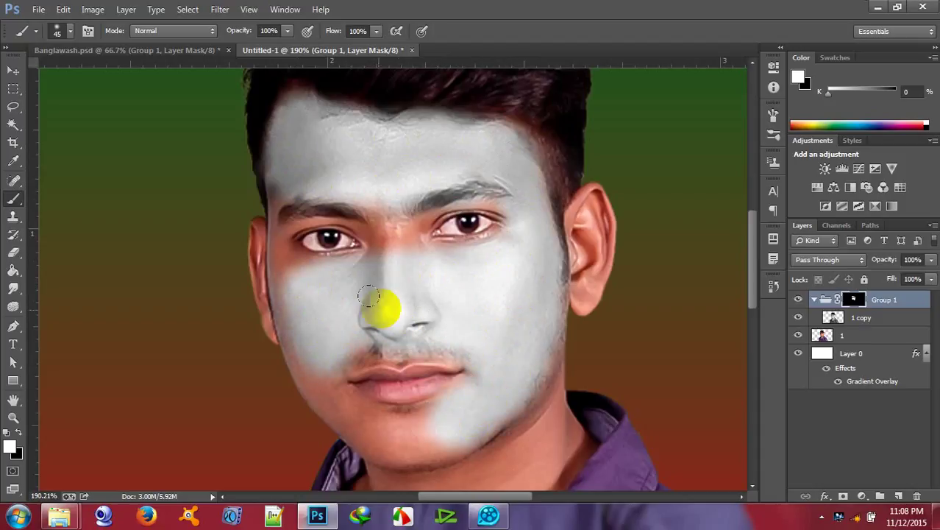
mouse_move(415, 305)
mouse_down()
mouse_move(379, 204)
mouse_move(379, 178)
mouse_move(429, 136)
mouse_move(491, 137)
mouse_move(326, 148)
mouse_move(278, 137)
mouse_move(276, 127)
mouse_move(273, 159)
mouse_move(324, 158)
mouse_move(315, 157)
mouse_move(361, 175)
mouse_move(345, 151)
mouse_move(303, 142)
mouse_move(275, 158)
mouse_move(285, 156)
mouse_move(273, 168)
mouse_move(447, 199)
mouse_up()
Paint the chin and jawline white on Group 1's mask, reducing the brush to 30 px for the edges near the mouth
scroll(357, 263, down, 5)
mouse_move(357, 263)
mouse_down()
mouse_move(367, 185)
mouse_move(342, 141)
mouse_move(354, 144)
mouse_move(359, 183)
mouse_move(420, 168)
mouse_move(512, 177)
mouse_move(426, 175)
mouse_move(364, 214)
mouse_up()
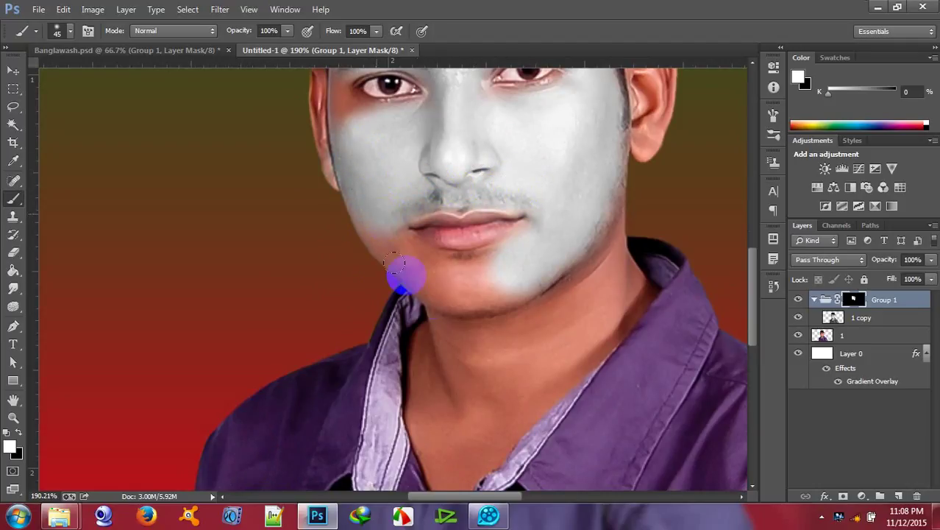
mouse_move(441, 290)
mouse_down()
mouse_move(467, 257)
mouse_move(463, 272)
mouse_move(538, 238)
mouse_move(550, 209)
mouse_move(581, 200)
mouse_move(595, 134)
mouse_move(574, 193)
mouse_move(532, 224)
mouse_move(541, 207)
mouse_move(549, 246)
mouse_up()
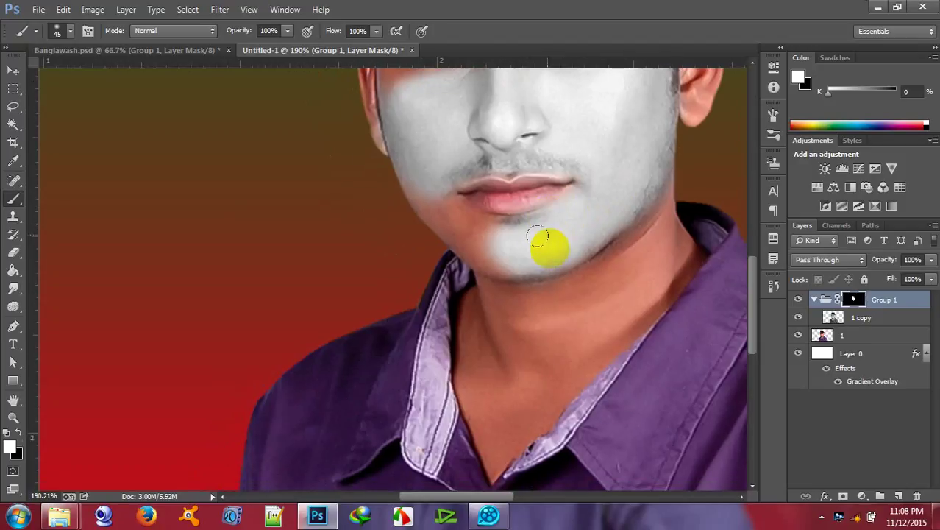
key(bracketleft)
key(bracketleft)
click(463, 212)
mouse_move(462, 211)
mouse_down()
mouse_move(496, 235)
mouse_move(443, 243)
mouse_move(446, 207)
mouse_move(481, 228)
mouse_move(462, 220)
mouse_move(510, 220)
mouse_move(471, 220)
mouse_move(533, 231)
mouse_move(471, 231)
mouse_move(510, 264)
mouse_move(477, 253)
mouse_move(428, 200)
mouse_up()
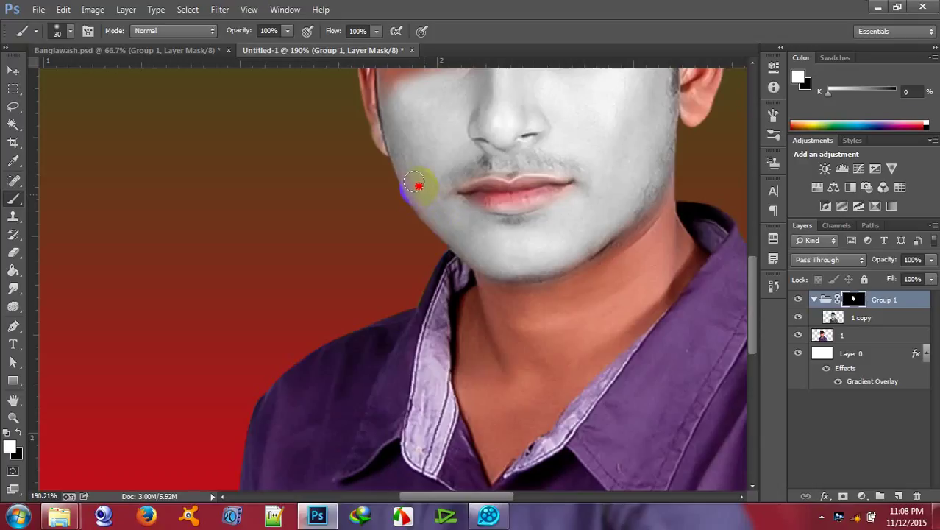
mouse_move(408, 156)
mouse_down()
mouse_move(409, 136)
mouse_move(430, 127)
mouse_up()
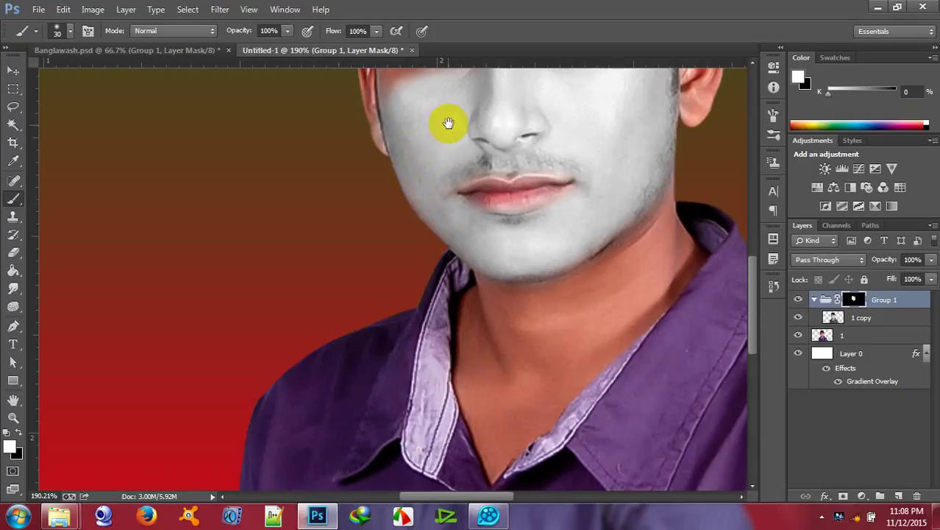
Reduce the brush to 20 px and reveal the grey skin closely around both eyes, leaving the eyes in colour
scroll(447, 222, up, 5)
mouse_move(394, 196)
mouse_down()
mouse_move(399, 178)
mouse_move(430, 183)
mouse_move(398, 174)
mouse_move(391, 156)
mouse_move(384, 207)
mouse_move(383, 163)
mouse_move(441, 144)
mouse_up()
key(bracketleft)
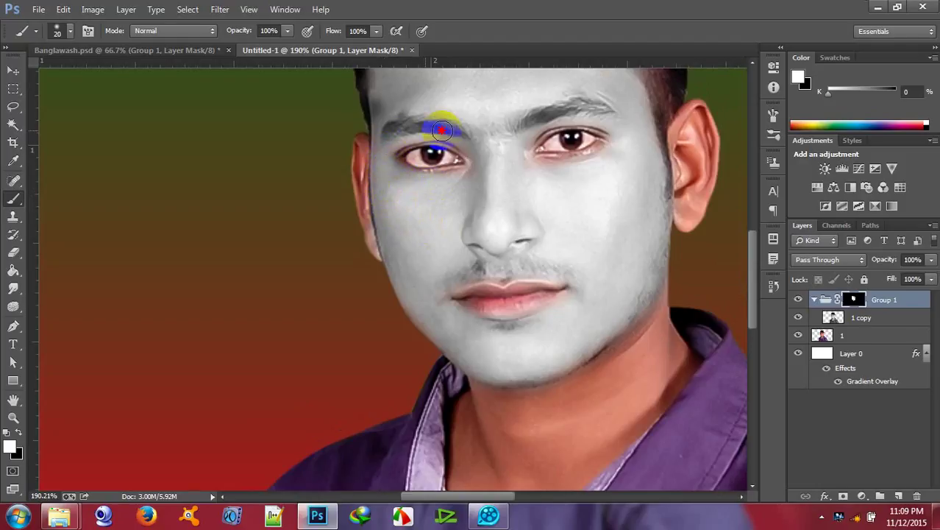
mouse_move(555, 163)
mouse_down()
mouse_move(607, 144)
mouse_move(615, 158)
mouse_up()
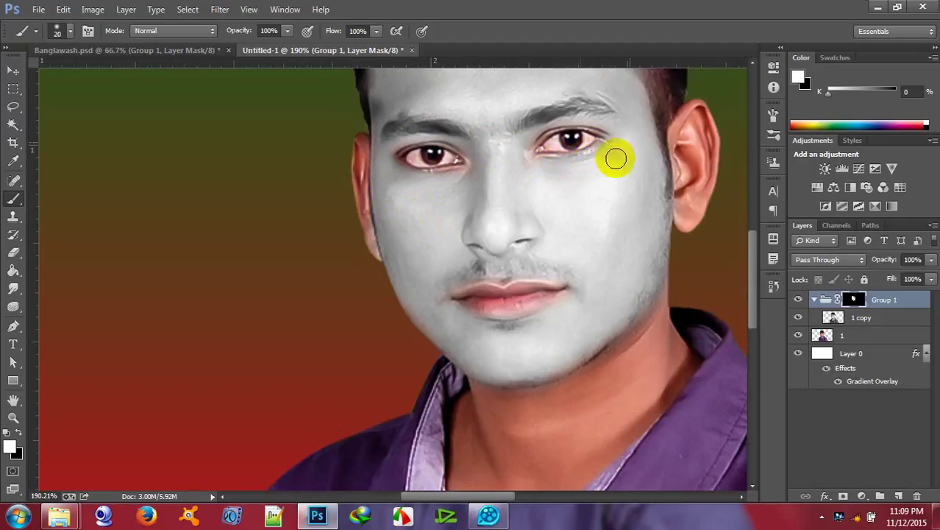
Paint white on the mask around the lips and under the nose with the 20 px brush, keeping the lips coloured
drag(594, 196, 504, 243)
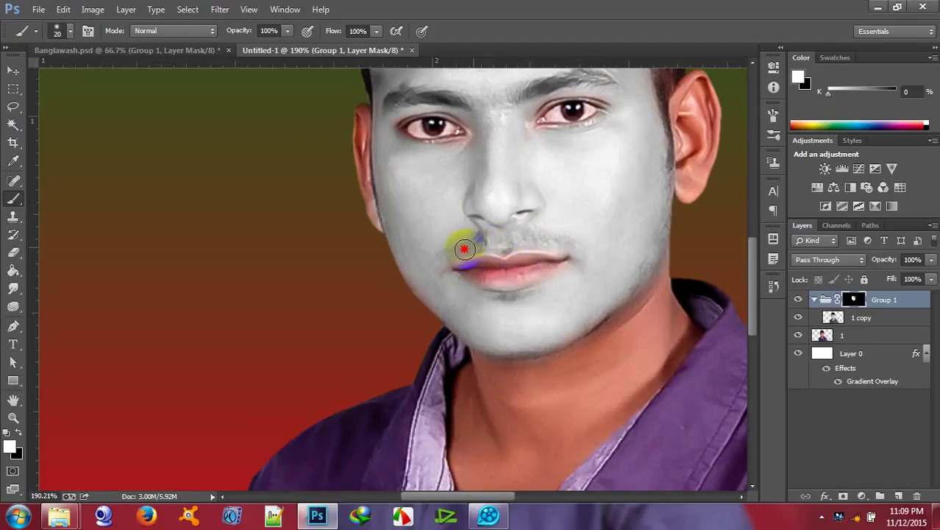
mouse_move(525, 236)
mouse_down()
mouse_move(556, 236)
mouse_move(583, 254)
mouse_move(578, 276)
mouse_move(563, 294)
mouse_up()
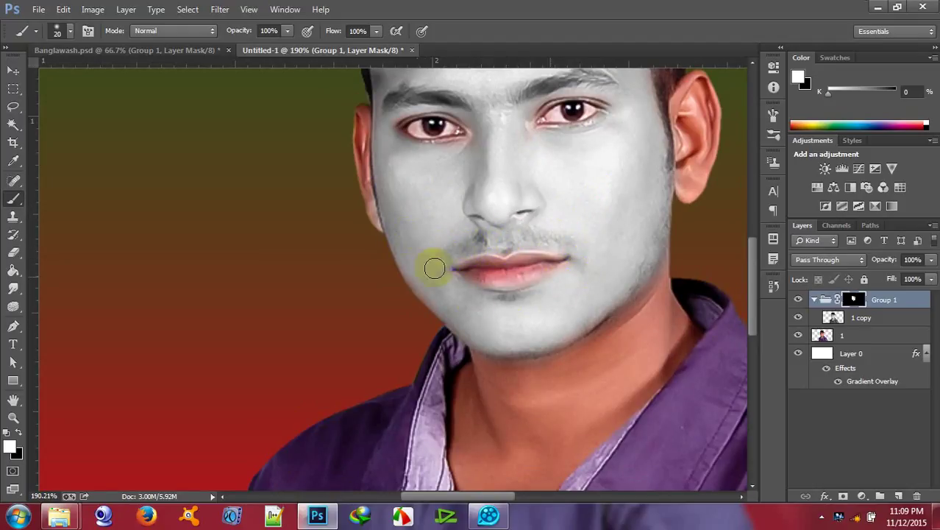
click(463, 252)
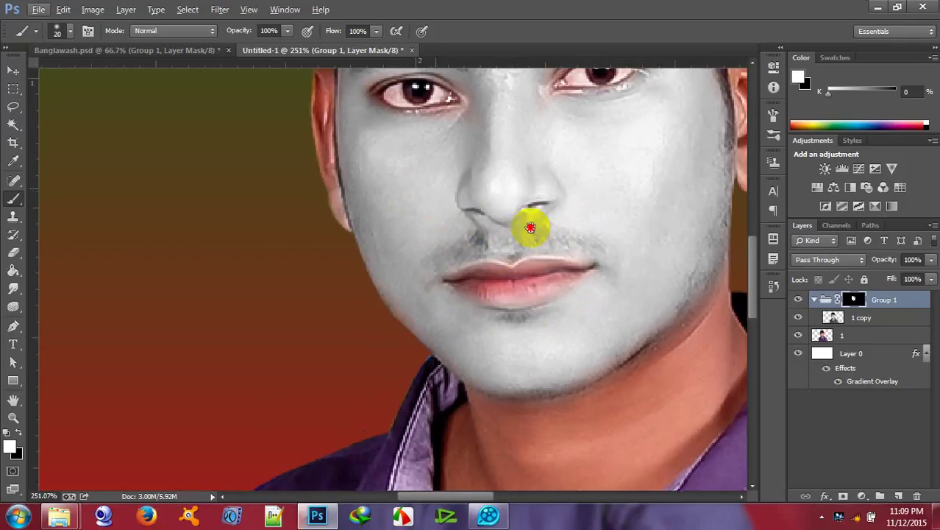
scroll(524, 225, up, 1)
click(398, 241)
mouse_move(398, 242)
mouse_down()
mouse_move(403, 268)
mouse_move(228, 325)
mouse_up()
Switch the foreground colour to black and touch up Group 1's mask along the outer edge of the ear
click(97, 352)
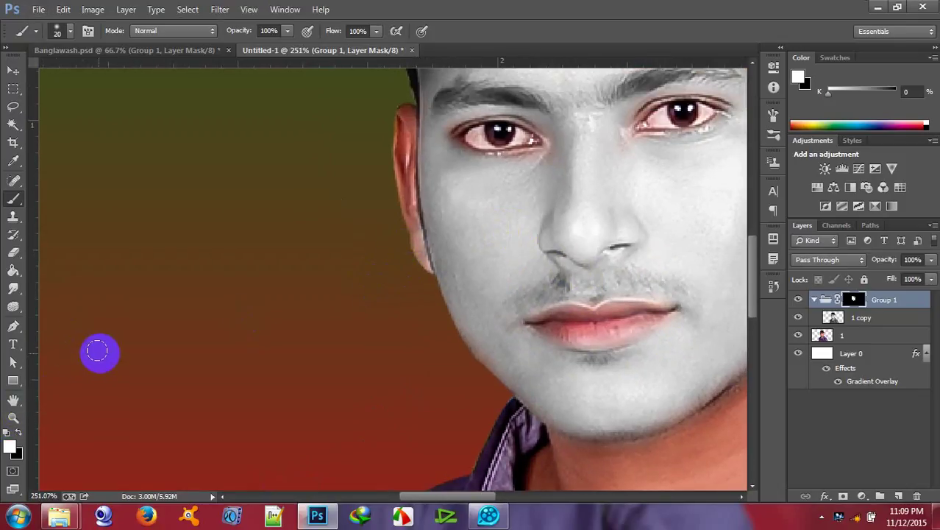
drag(97, 352, 91, 374)
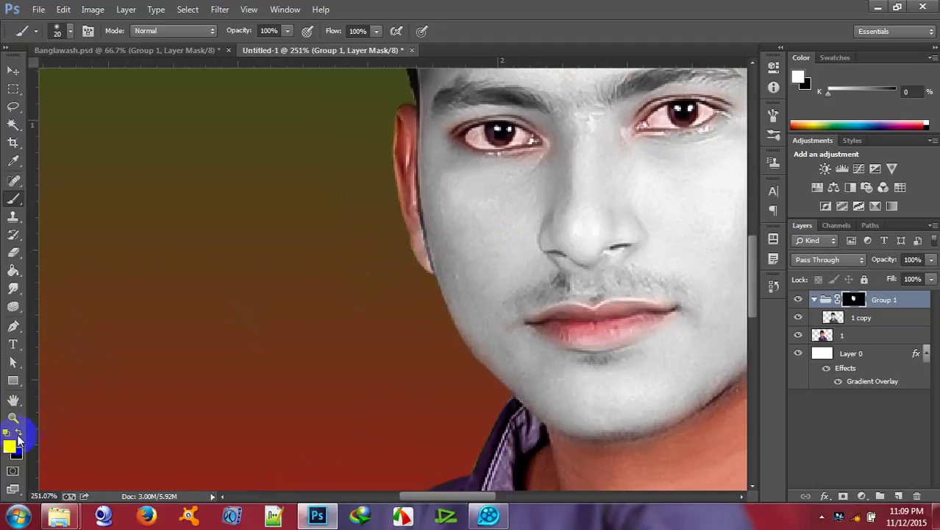
click(301, 287)
key(d)
click(326, 270)
click(390, 229)
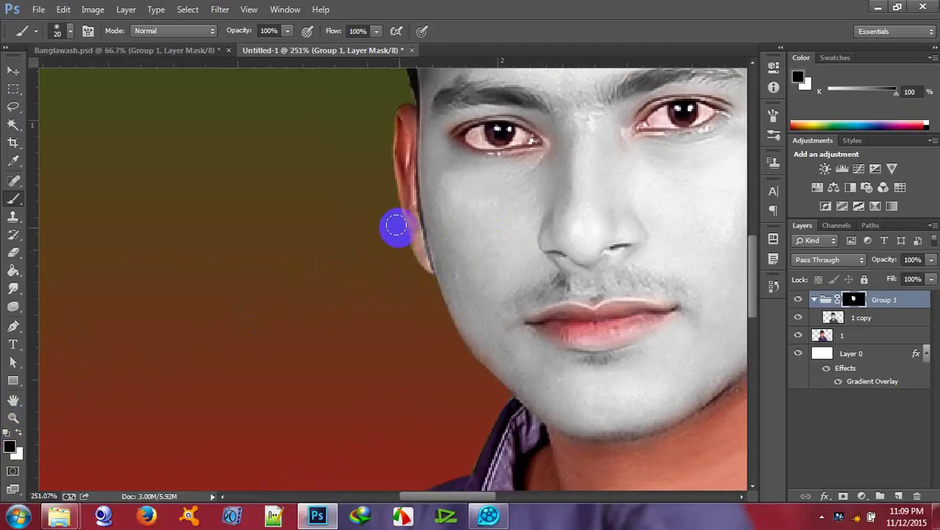
mouse_move(399, 251)
mouse_down()
mouse_move(415, 269)
mouse_move(392, 178)
mouse_move(409, 256)
mouse_up()
scroll(404, 252, down, 3)
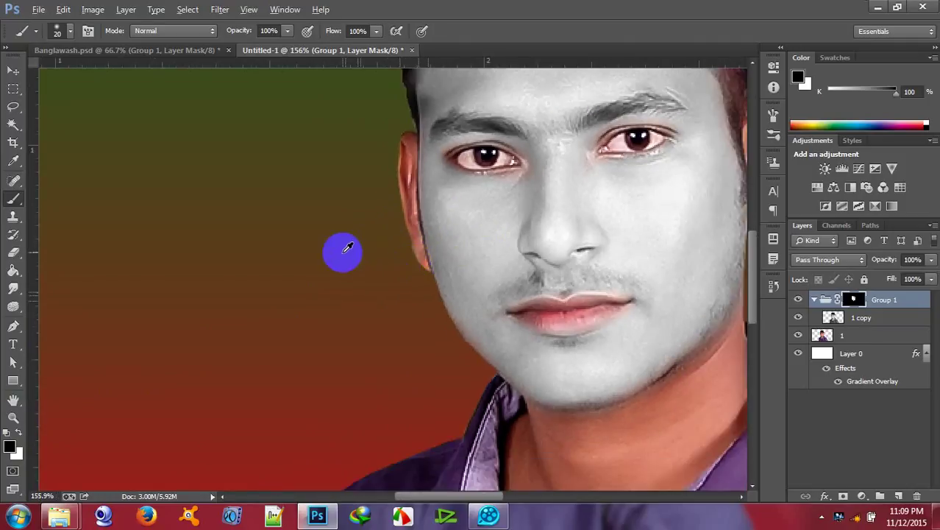
scroll(347, 250, down, 5)
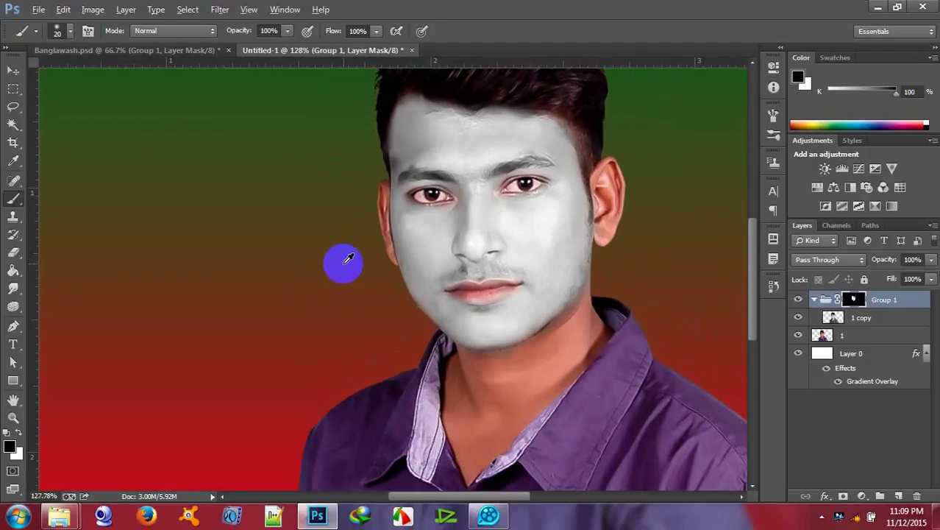
scroll(397, 250, up, 2)
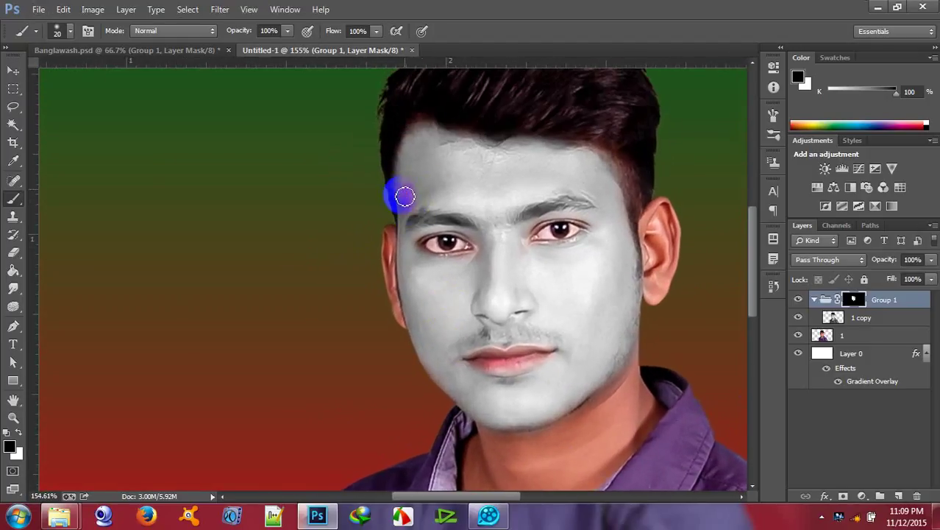
Return the foreground colour to white and refine Group 1's mask along the temple, hairline and forehead edge
click(19, 433)
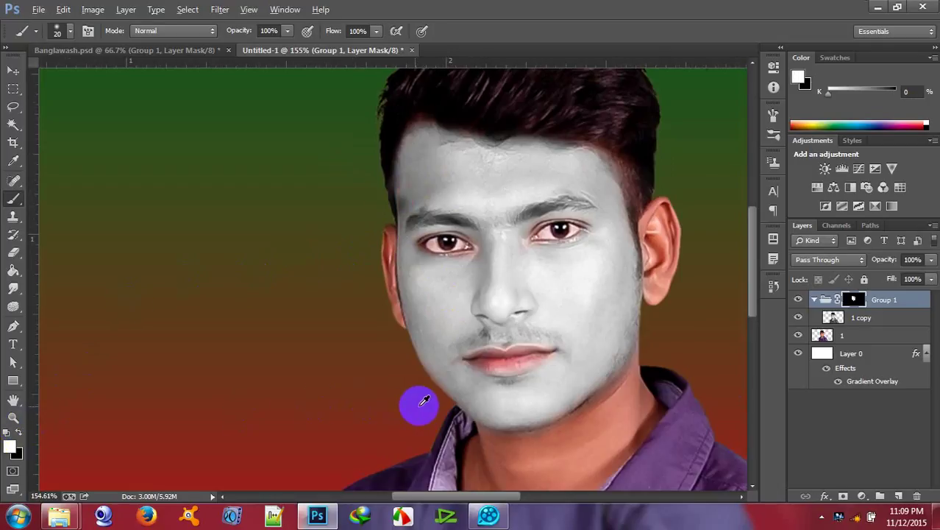
scroll(418, 399, up, 3)
scroll(452, 336, up, 3)
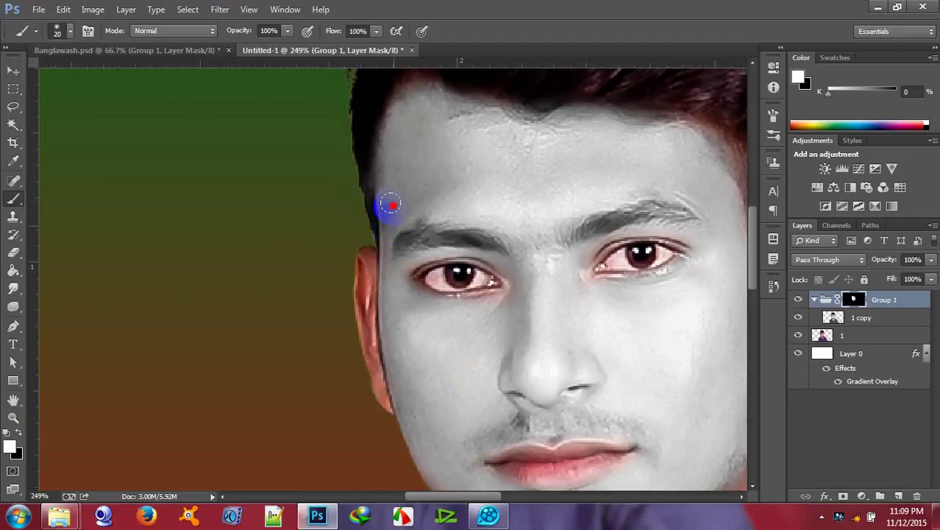
mouse_move(390, 219)
mouse_down()
mouse_move(493, 224)
mouse_move(653, 195)
mouse_move(674, 139)
mouse_move(695, 135)
mouse_move(688, 157)
mouse_move(688, 132)
mouse_move(701, 149)
mouse_up()
scroll(544, 241, down, 1)
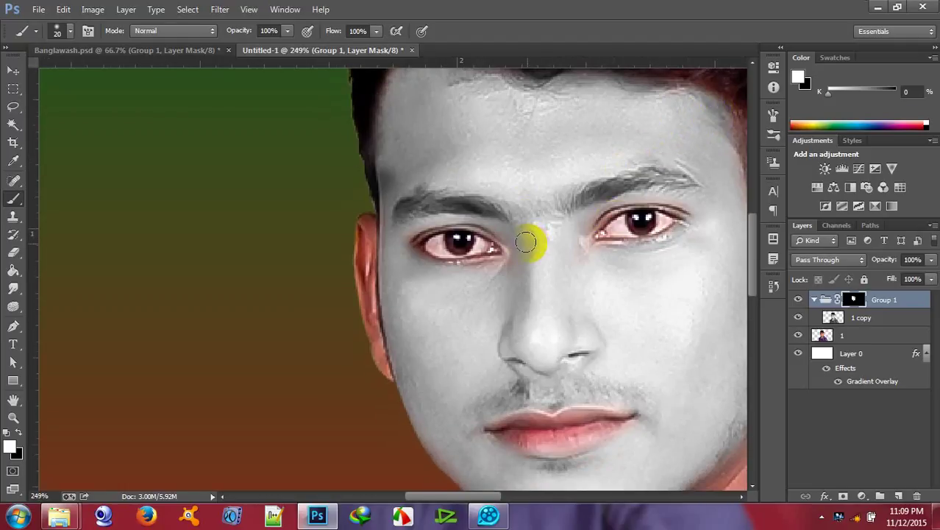
Finish painting white on Group 1's mask beside the inner eye corner and along the forehead hairline
drag(526, 242, 492, 243)
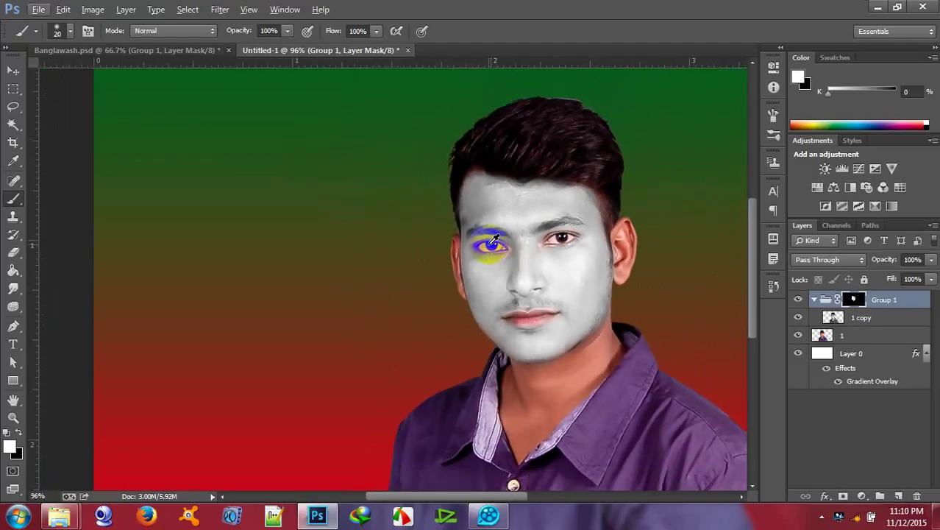
drag(478, 173, 477, 204)
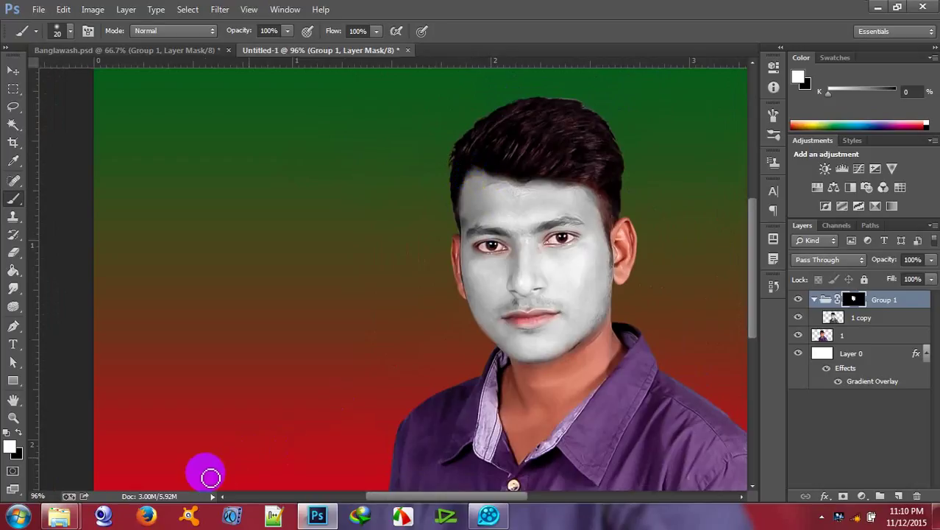
Switch to the file explorer and open the Help folder inside My all work > Graphic Design on the J: drive
mouse_move(59, 515)
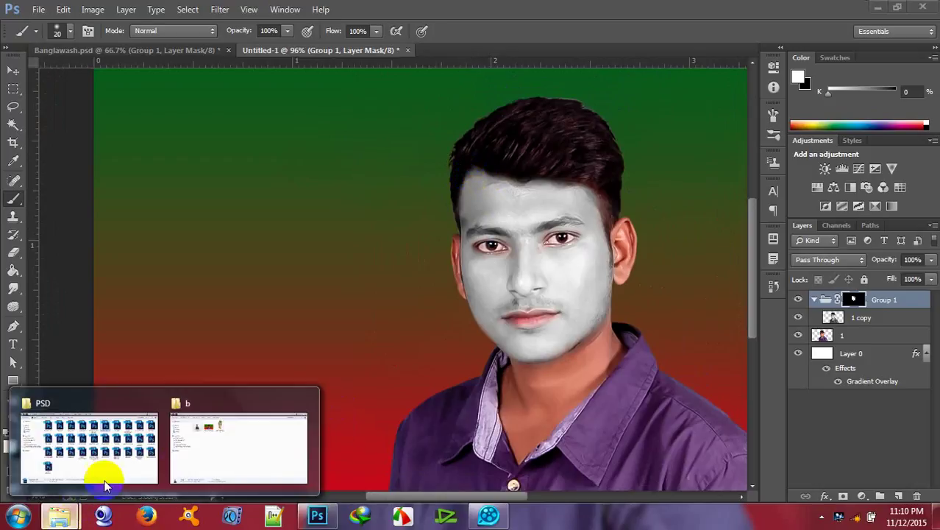
click(185, 448)
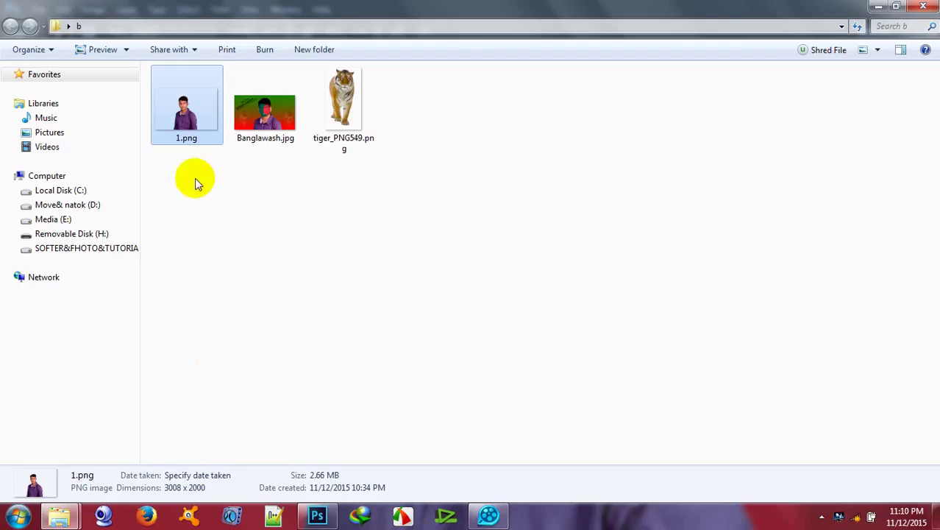
click(63, 250)
double_click(373, 118)
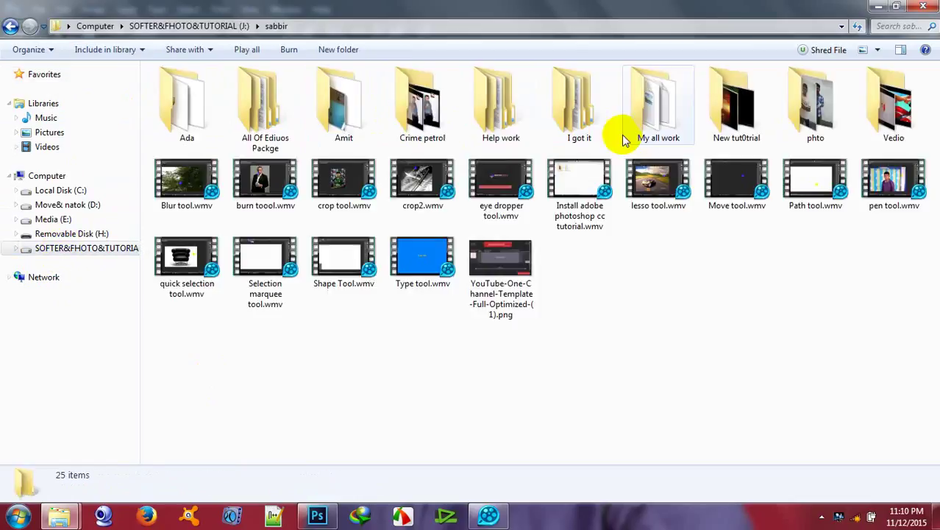
double_click(651, 127)
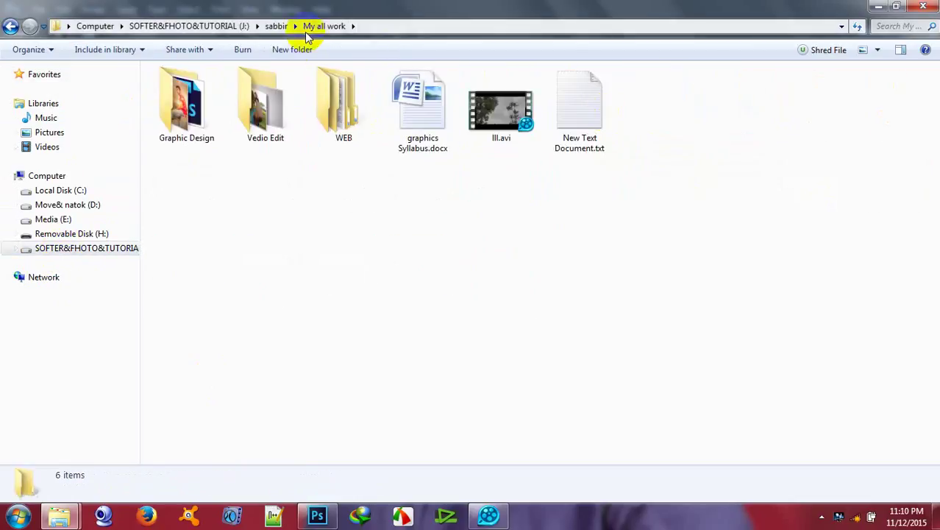
click(218, 120)
double_click(219, 120)
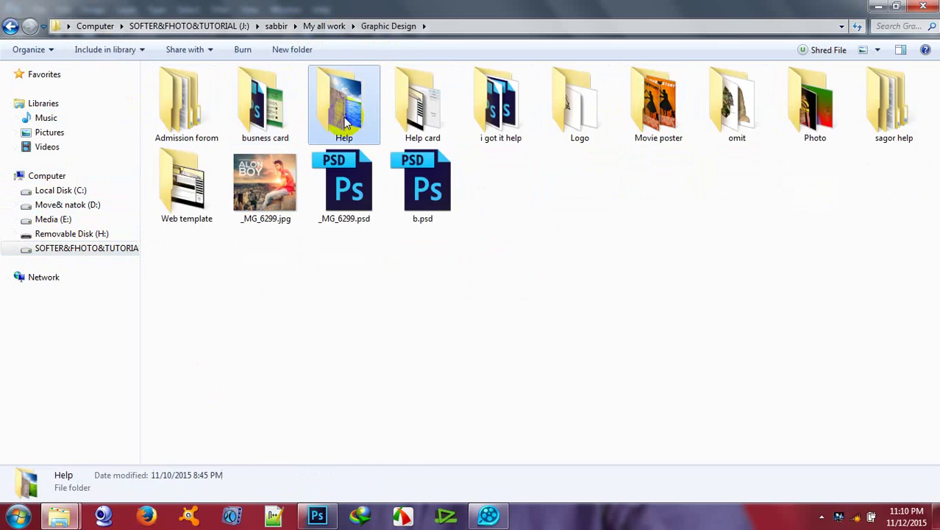
double_click(340, 103)
Look through the Help folder for the Bangladesh flag image and select Bangladesh-Countries-Flag-Wallpaper.png
click(493, 303)
scroll(508, 316, down, 6)
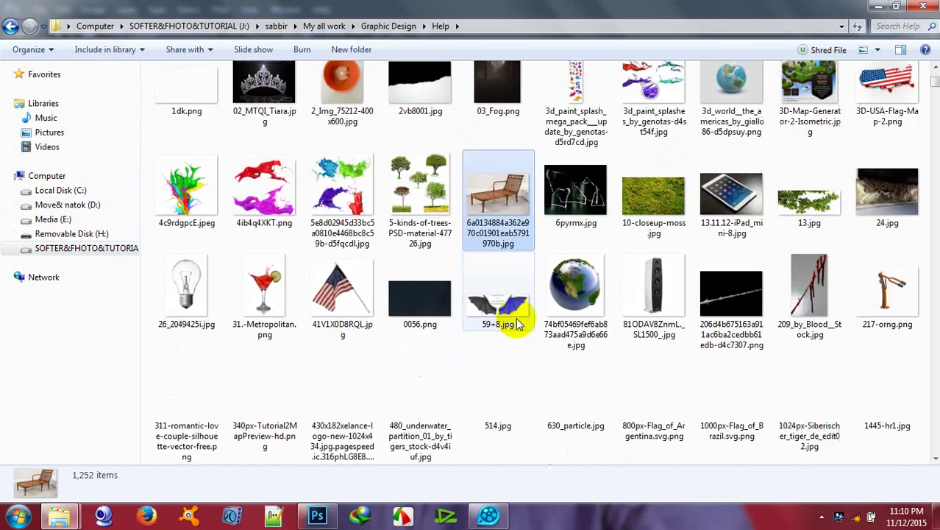
scroll(519, 325, down, 10)
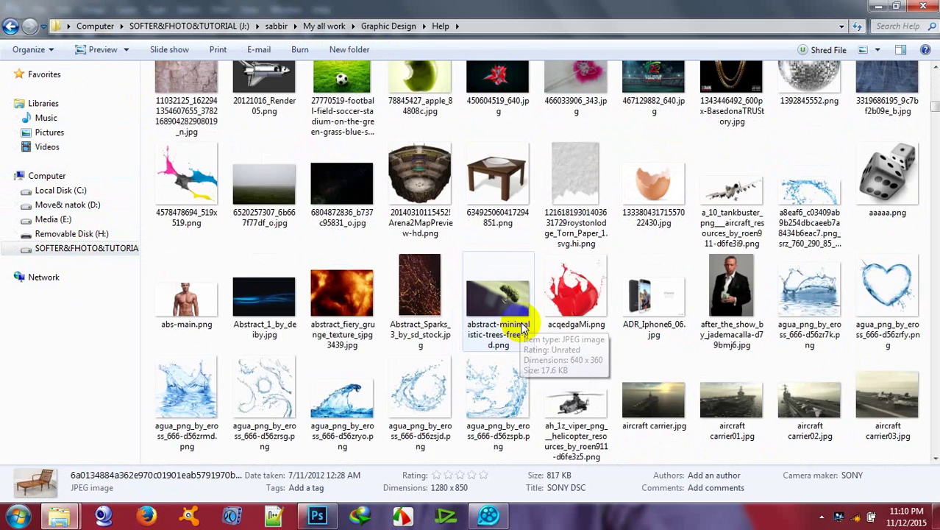
scroll(531, 331, down, 12)
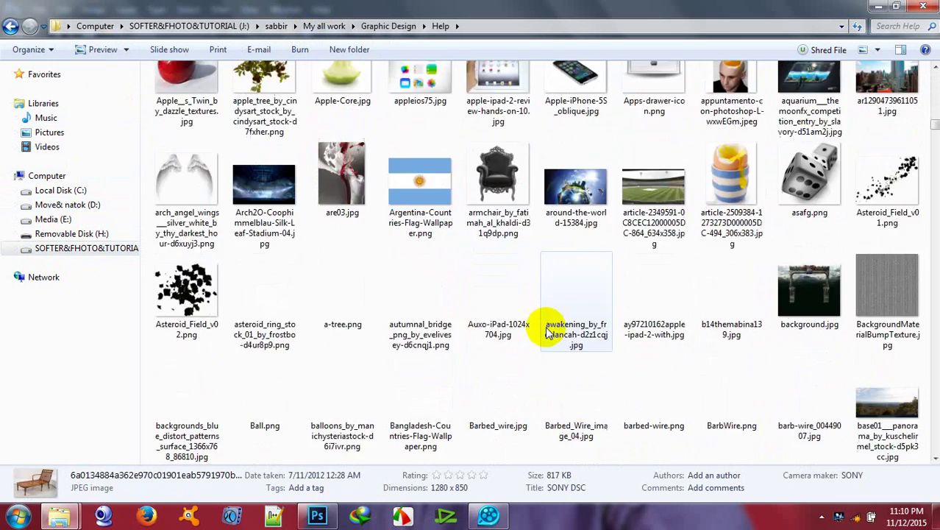
scroll(539, 310, up, 5)
click(421, 318)
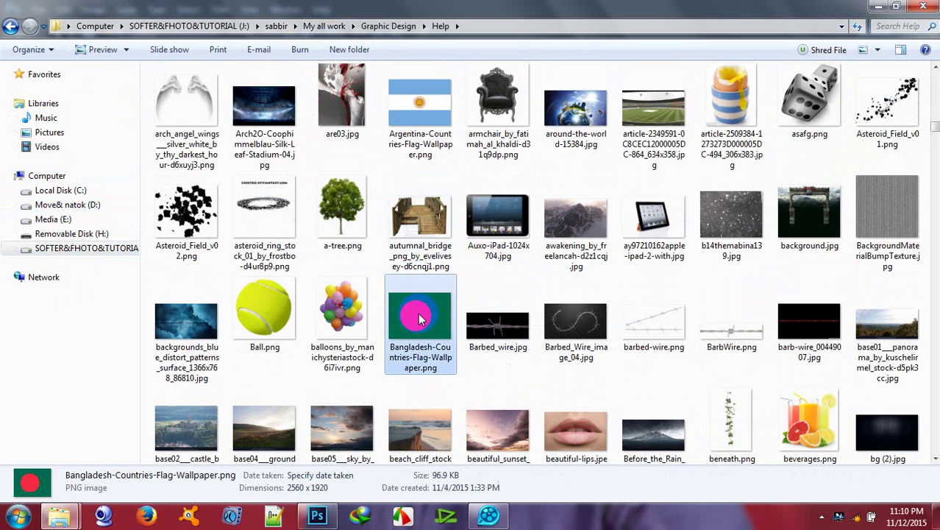
Place the Bangladesh flag image in the Untitled-1 poster and move its layer into Group 1 directly above 1 copy
drag(434, 313, 378, 359)
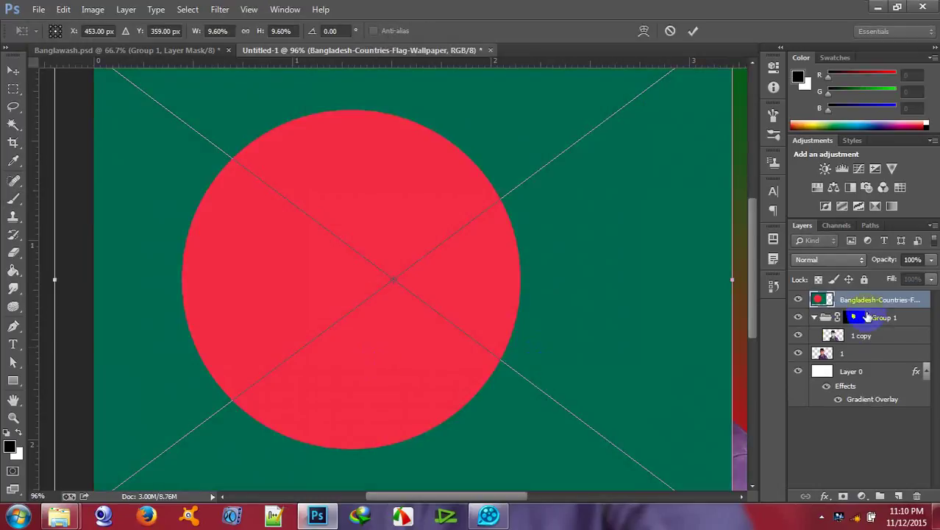
click(692, 31)
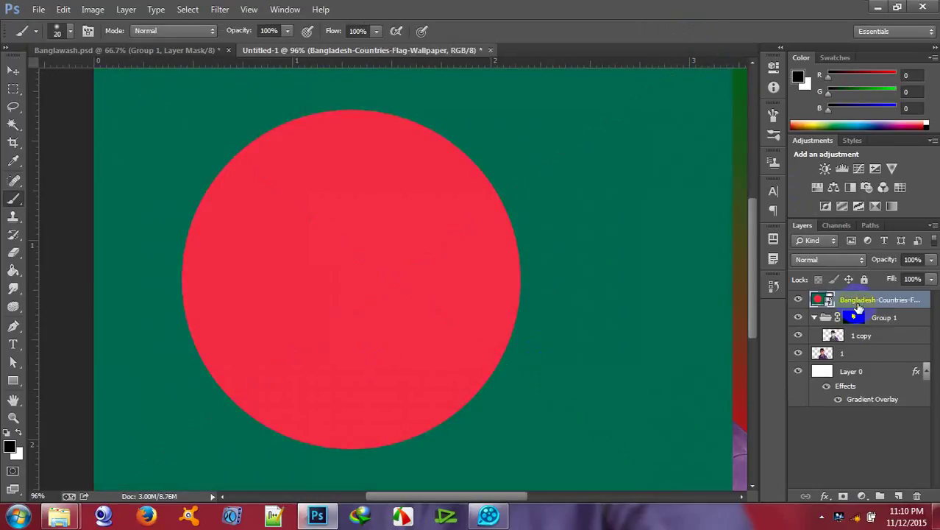
drag(865, 307, 867, 324)
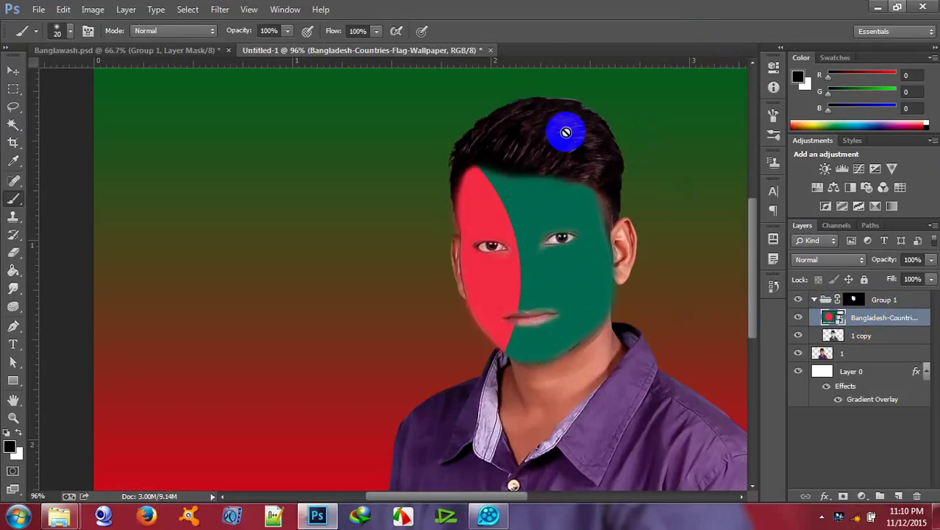
Free-transform the flag layer, scaling it down to about 4.85% and positioning its red circle over the face
scroll(524, 245, down, 3)
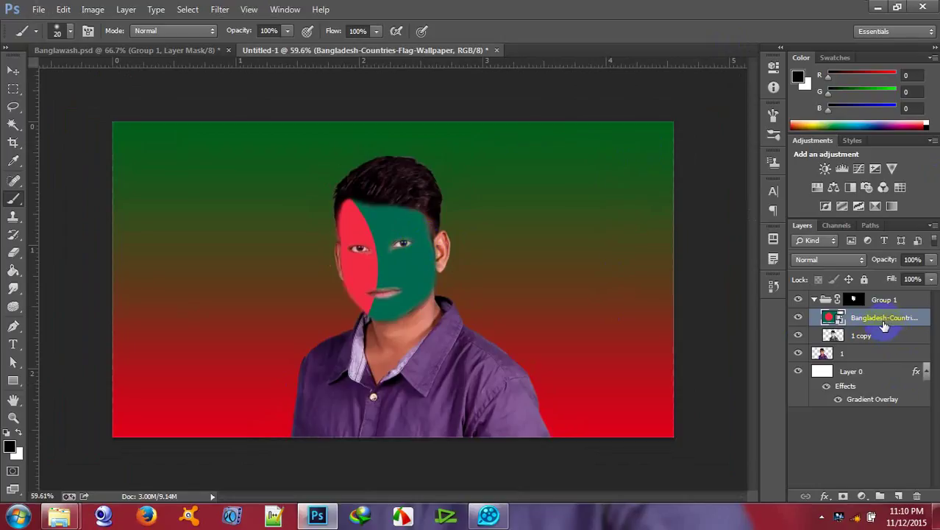
key(ctrl+t)
scroll(622, 309, down, 1)
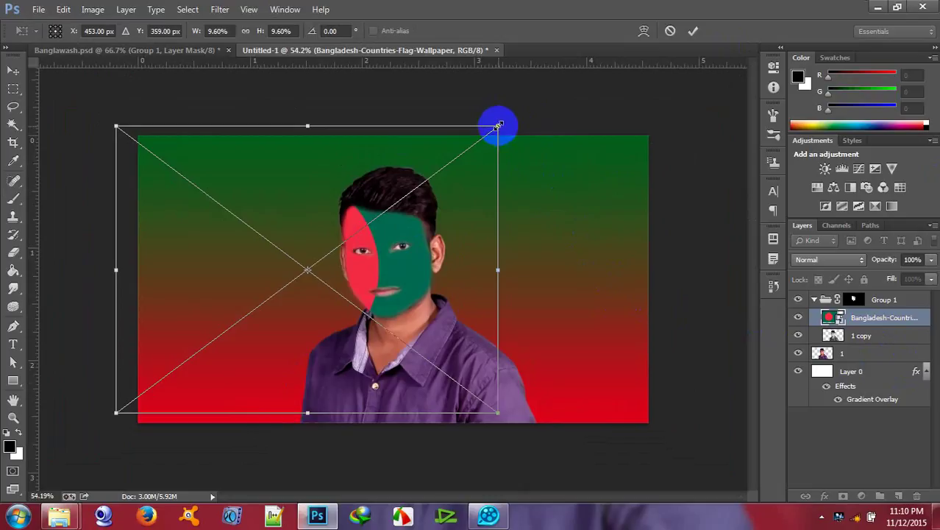
drag(499, 126, 420, 190)
drag(378, 262, 402, 248)
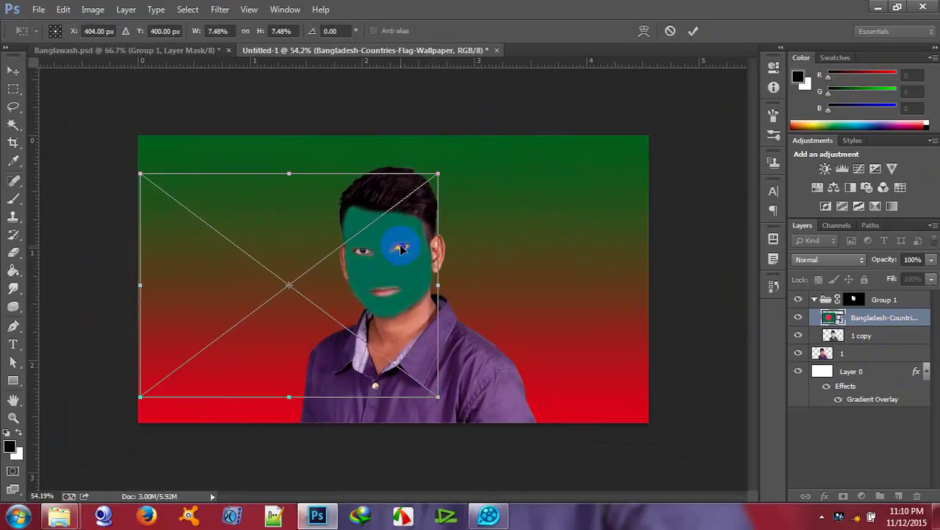
key(ctrl+z)
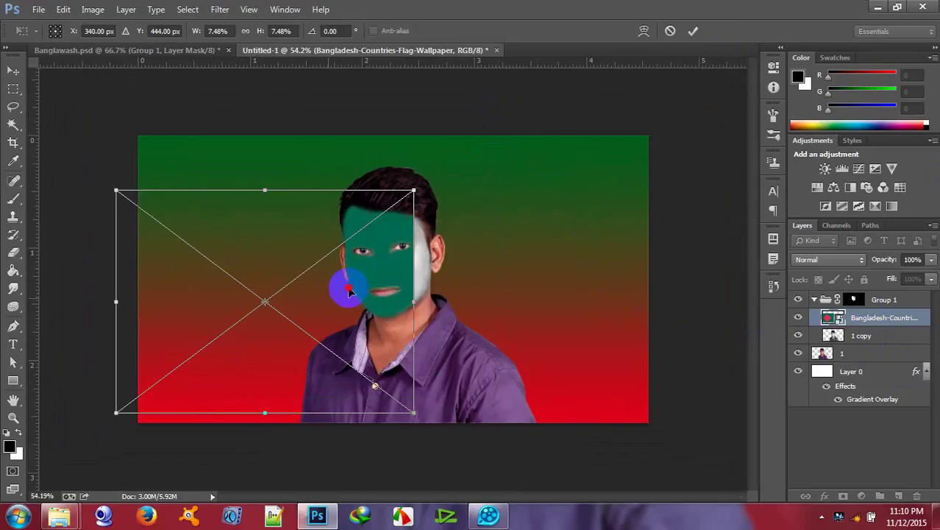
drag(342, 287, 425, 263)
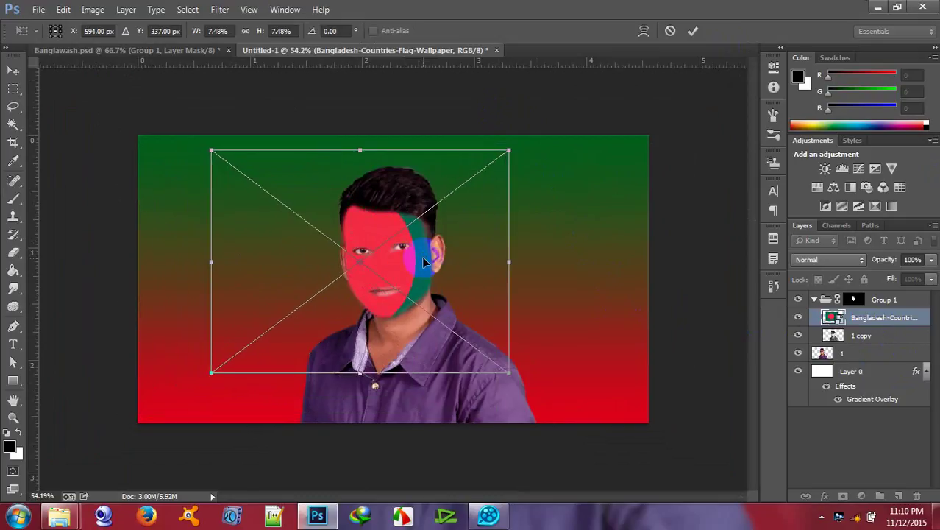
drag(509, 150, 462, 197)
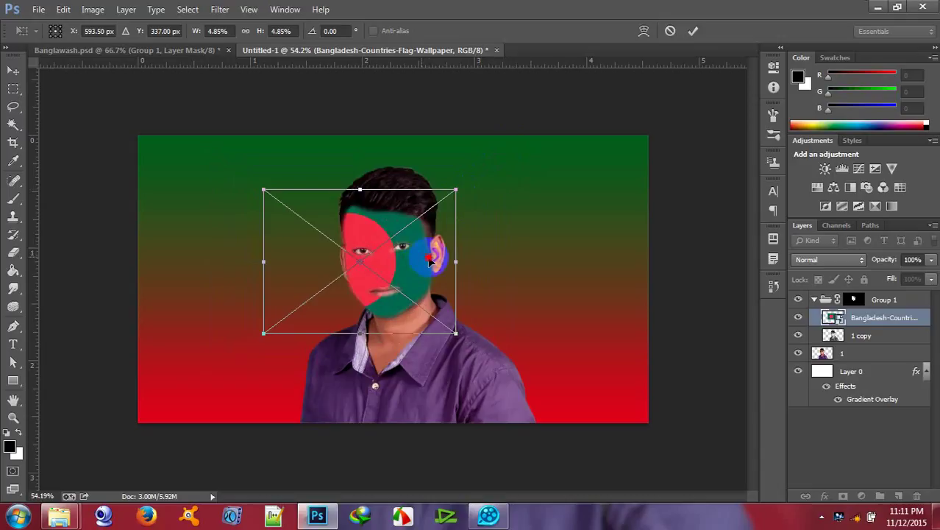
drag(429, 260, 434, 258)
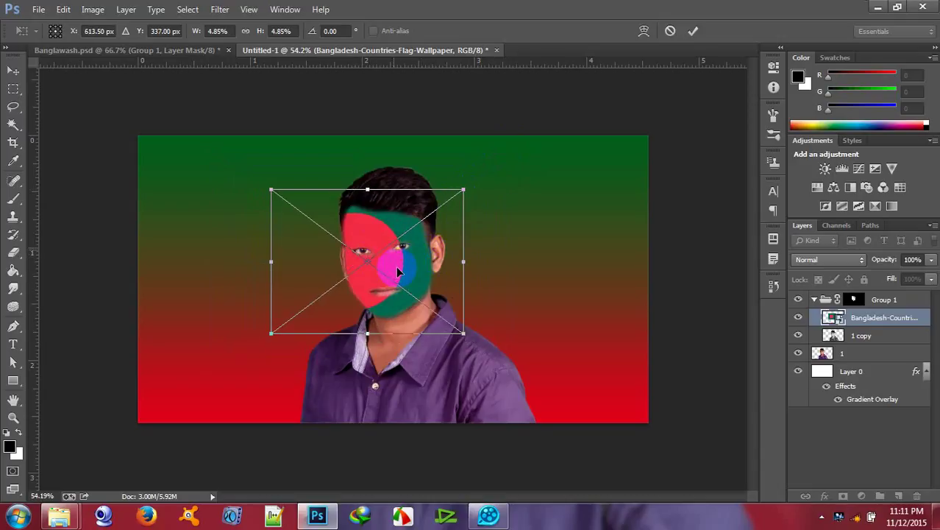
Rotate the flag 90° clockwise three times within the transform
right_click(415, 262)
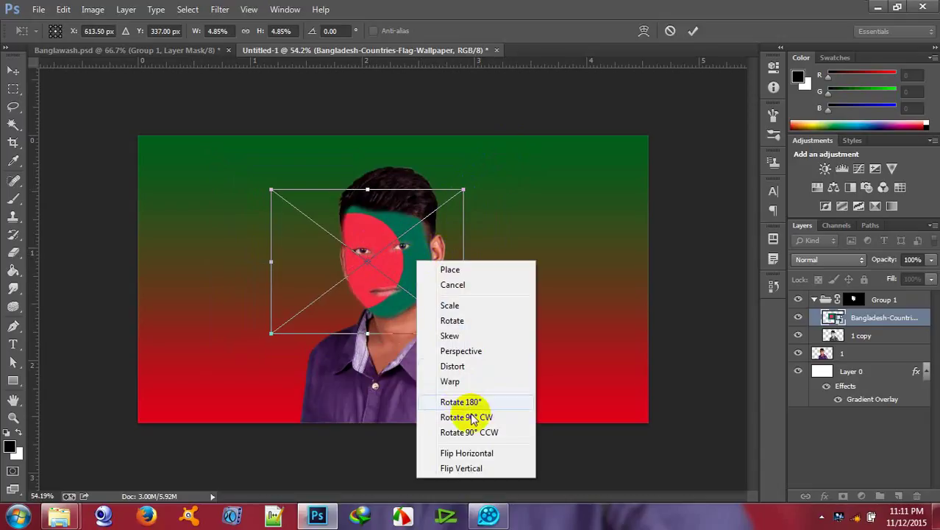
click(473, 417)
right_click(401, 260)
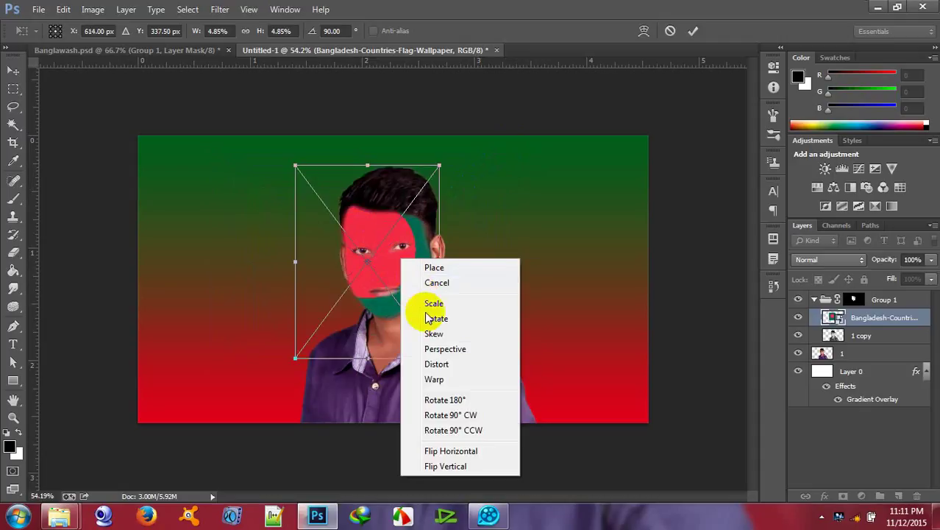
click(453, 415)
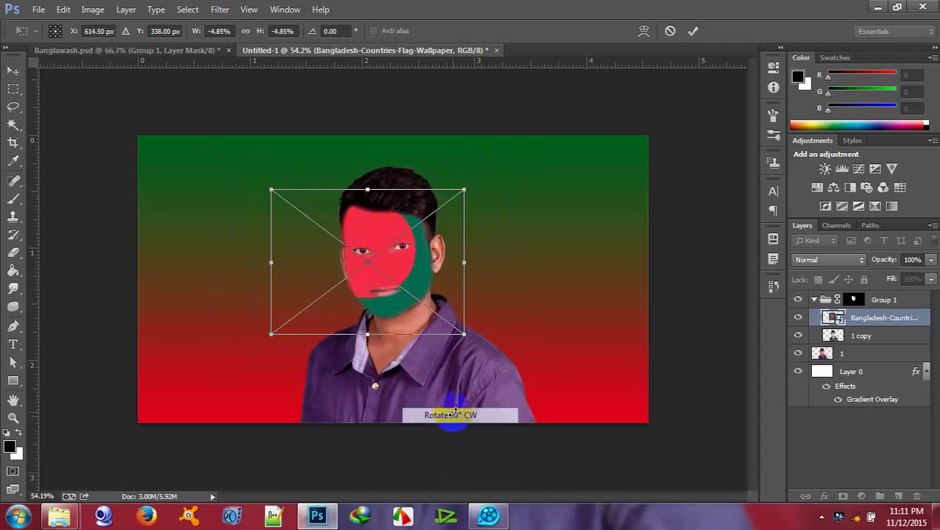
right_click(397, 245)
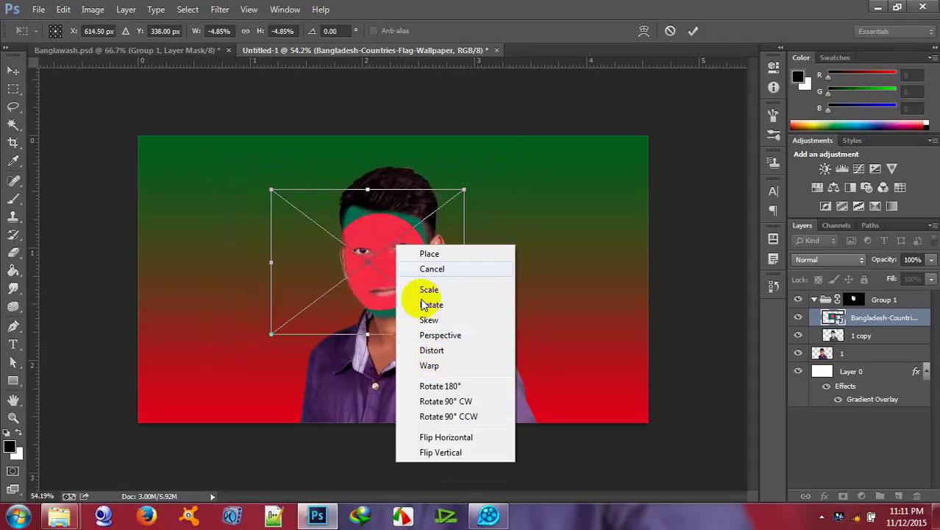
click(448, 403)
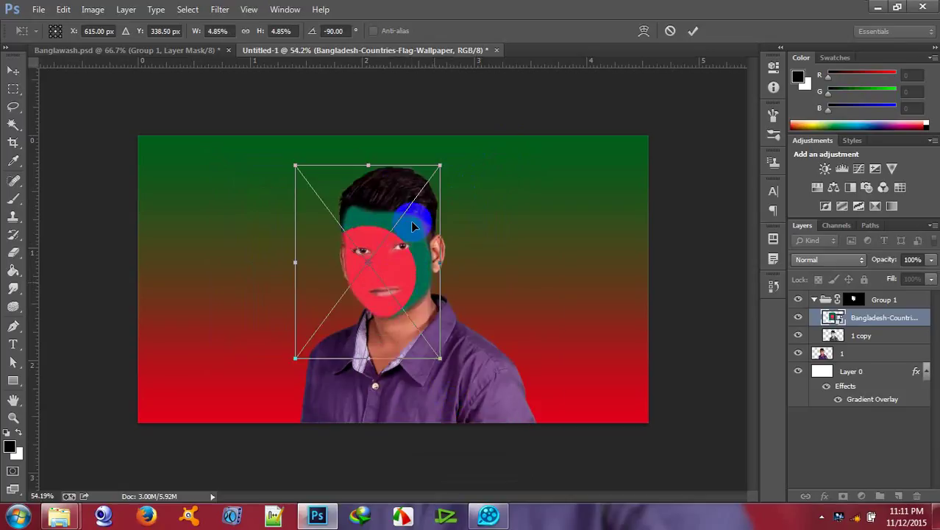
Rotate the flag freely to about 149.7° and shift it so the red circle covers one eye and cheek, then apply the transform
drag(396, 143, 519, 200)
drag(420, 246, 451, 235)
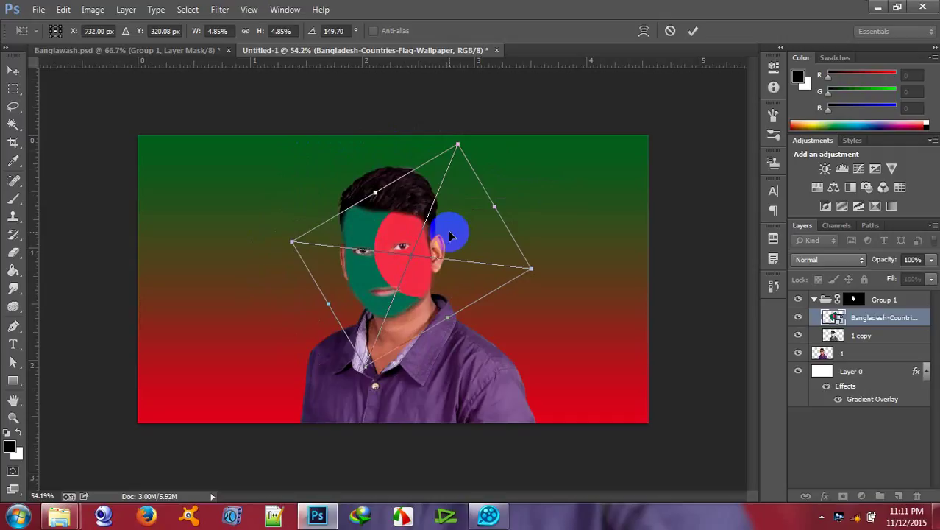
scroll(450, 234, up, 3)
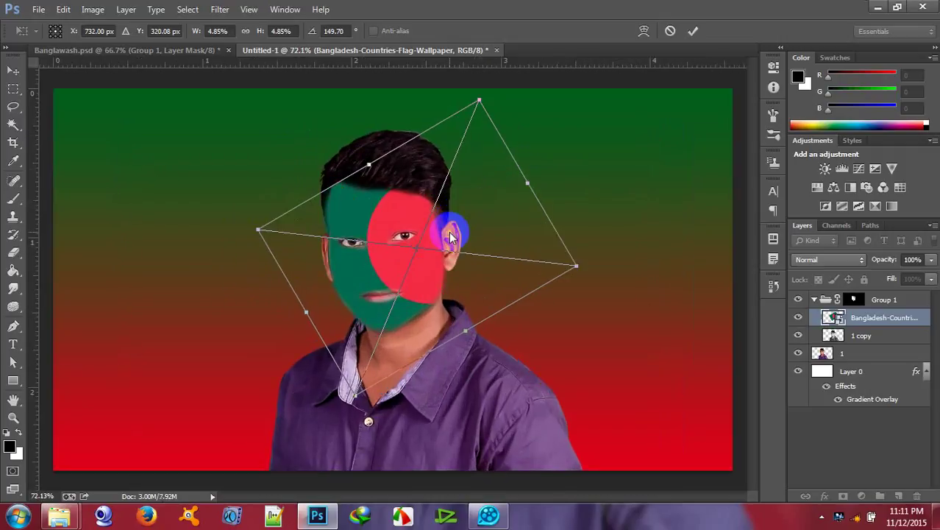
click(693, 31)
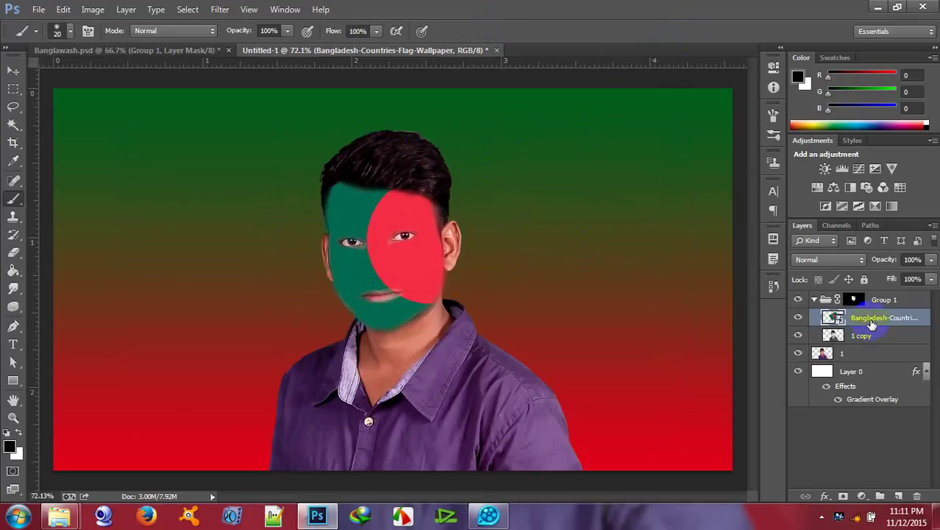
Try the Multiply and Color Burn blend modes on the flag layer and undo the mode changes
click(862, 262)
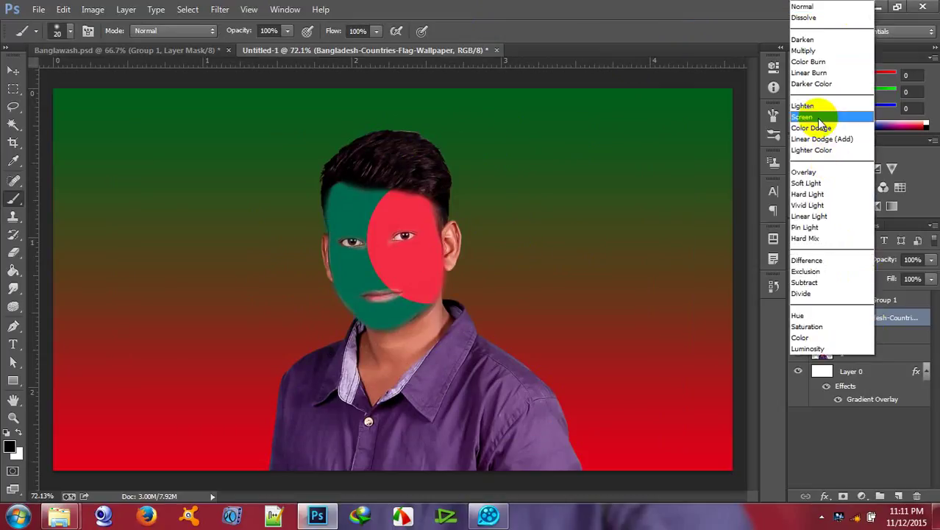
click(805, 51)
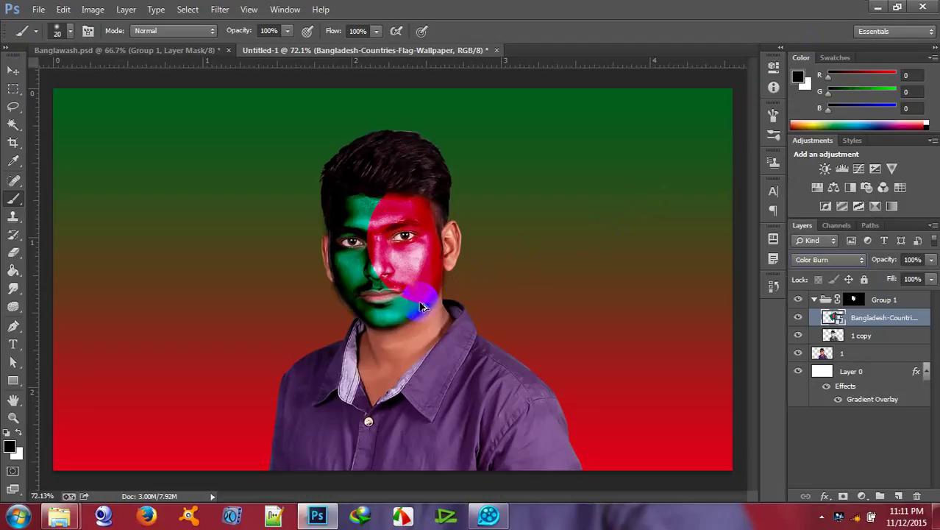
key(ctrl+z)
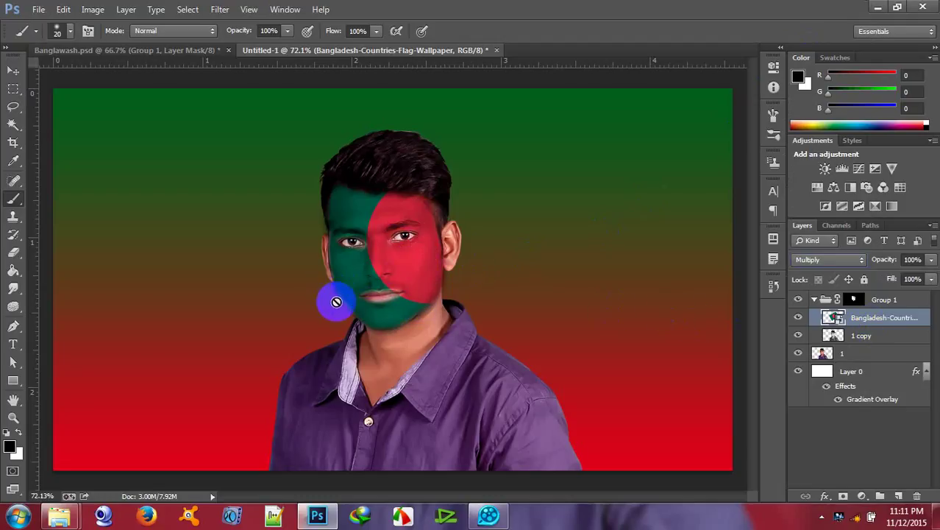
key(ctrl+z)
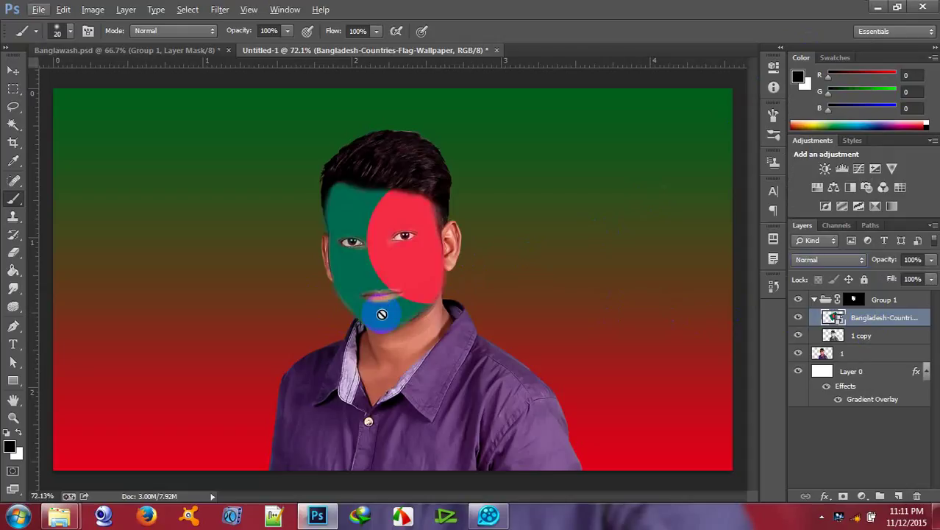
key(ctrl+z)
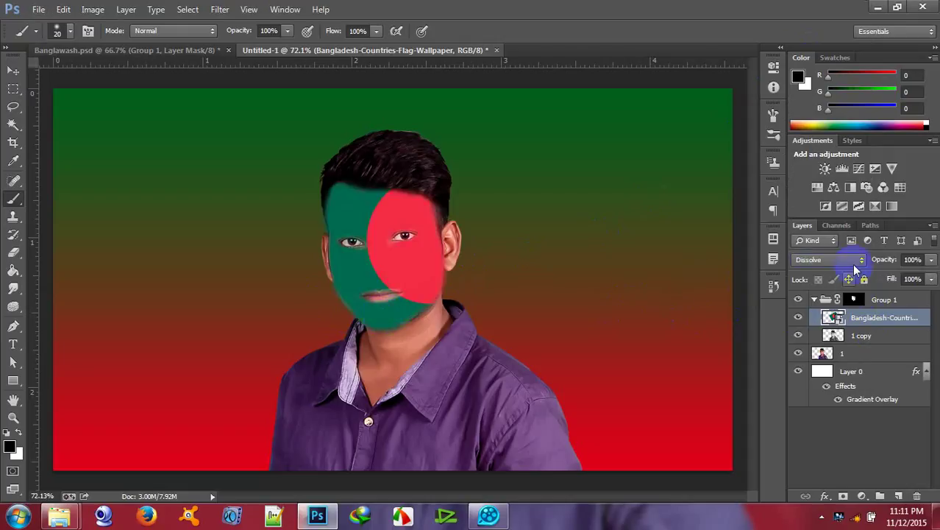
Set the flag layer's blend mode to Multiply
click(854, 261)
click(828, 50)
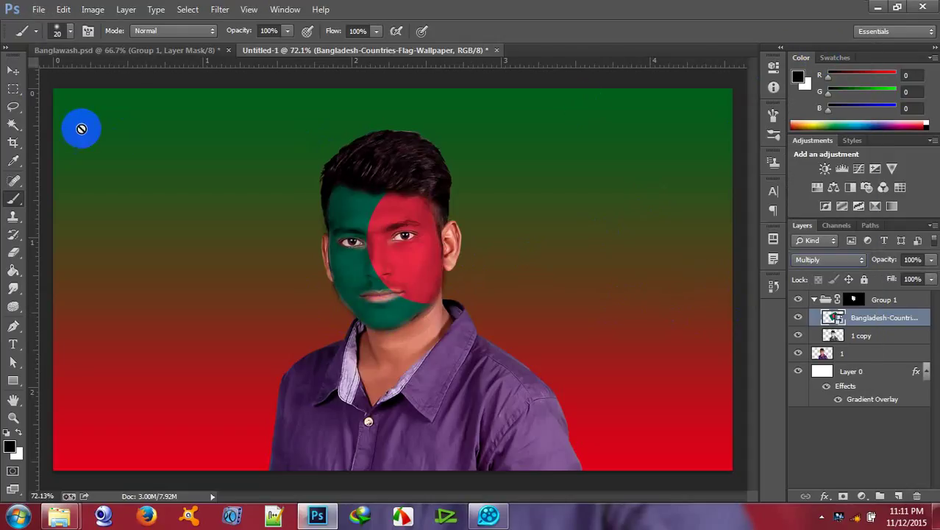
Select the layer mask of Group 1 for editing
click(12, 70)
scroll(458, 358, up, 2)
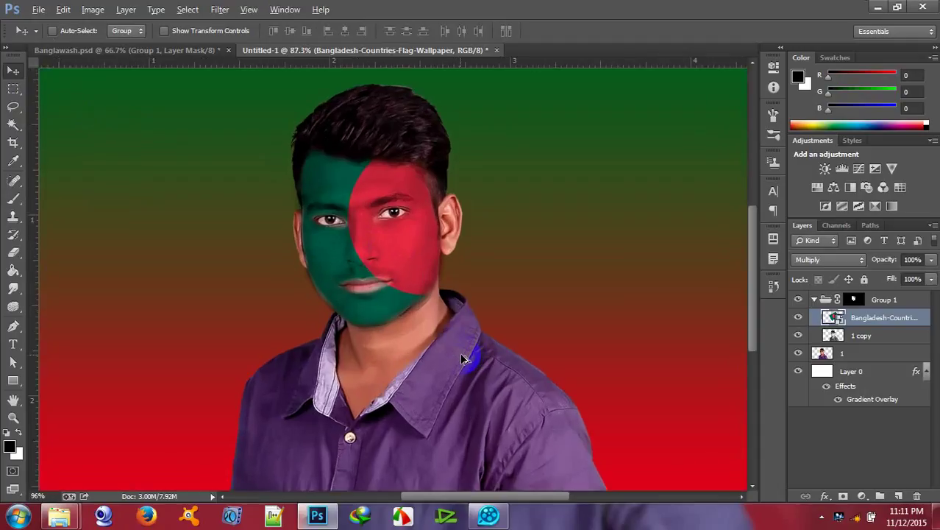
scroll(462, 359, up, 3)
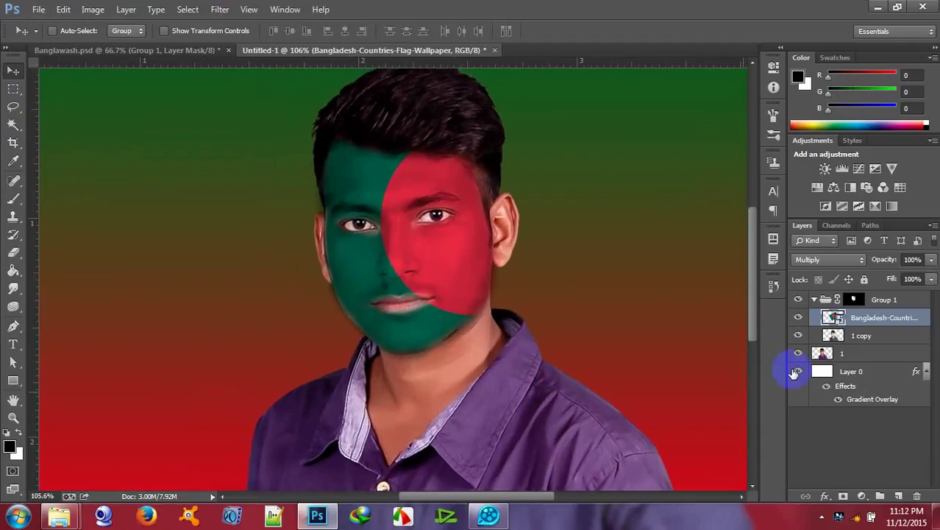
click(854, 299)
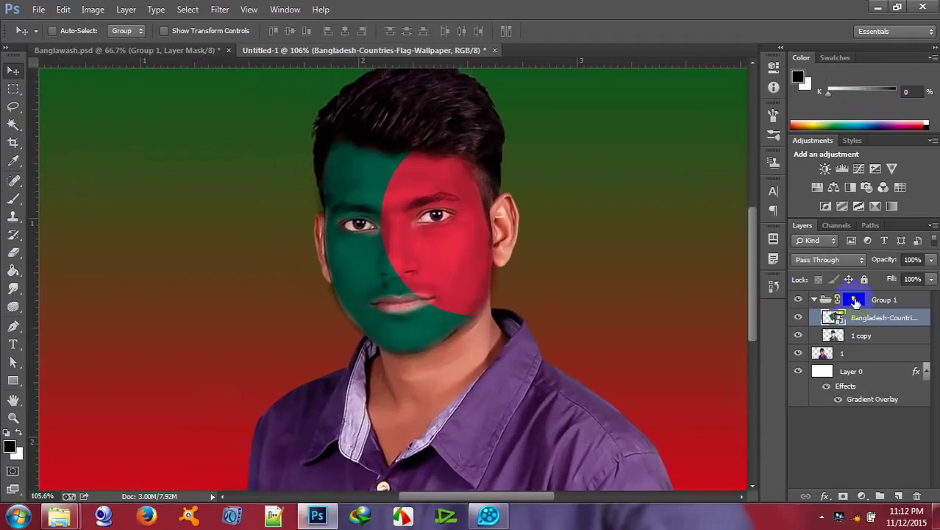
Hide the flag layer to examine the mask's edge around the grey face, and show the flag layer again
click(799, 319)
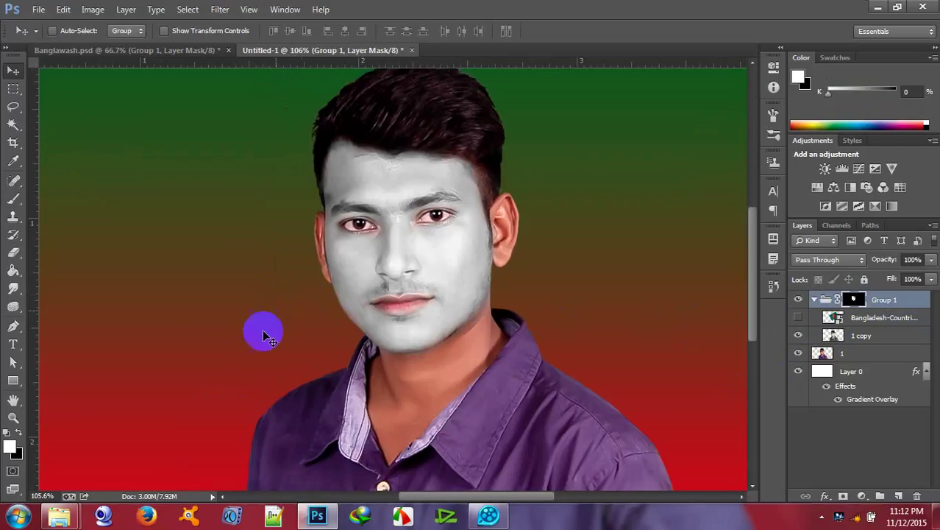
scroll(280, 382, up, 1)
scroll(282, 387, up, 1)
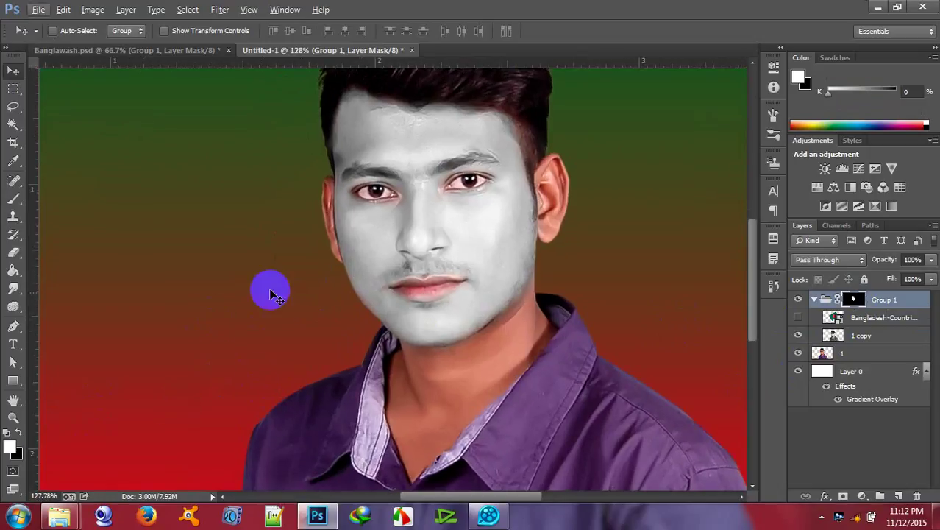
click(14, 440)
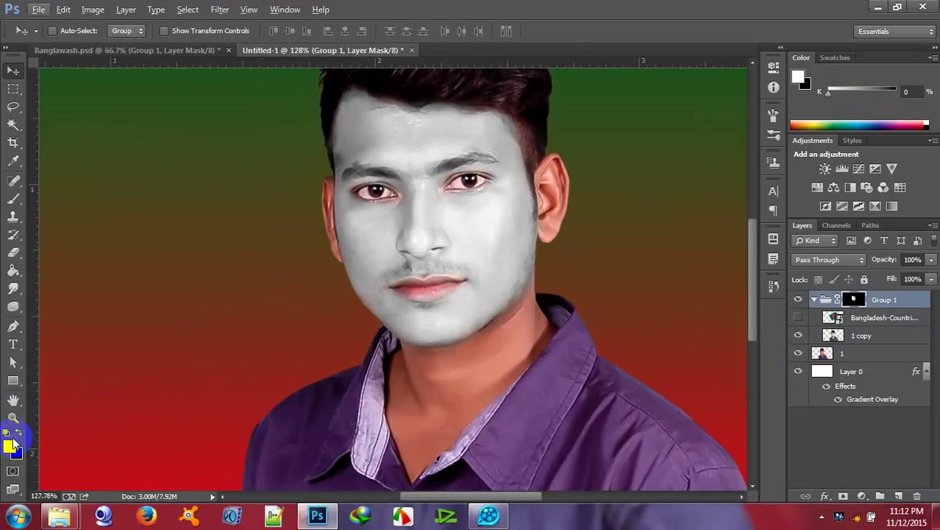
click(15, 201)
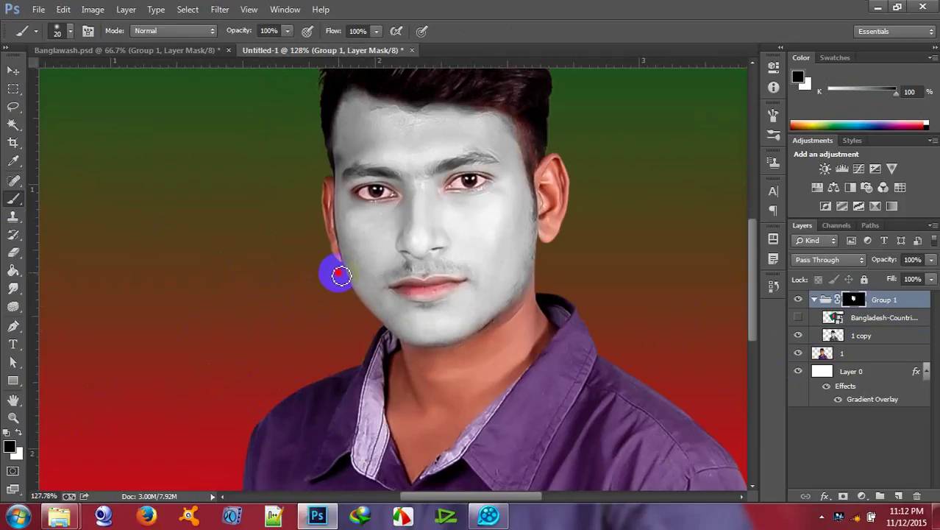
scroll(397, 339, down, 4)
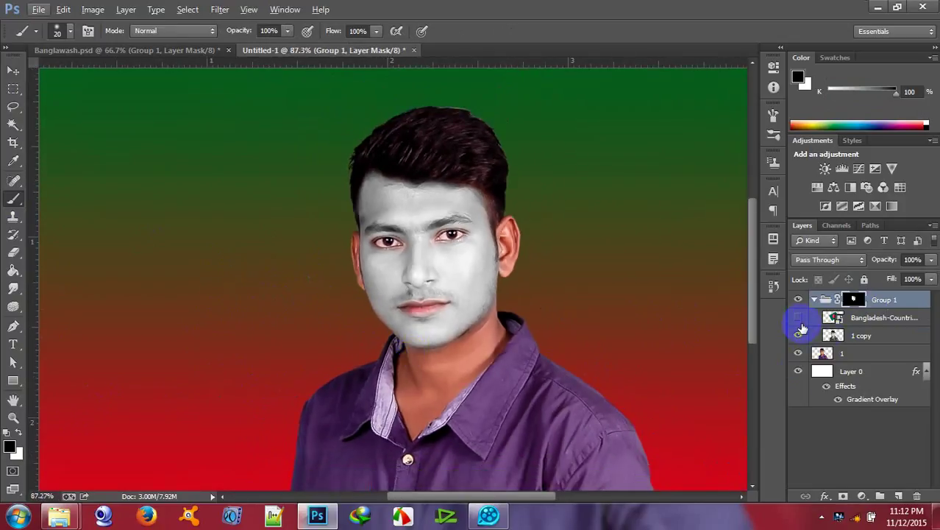
click(800, 318)
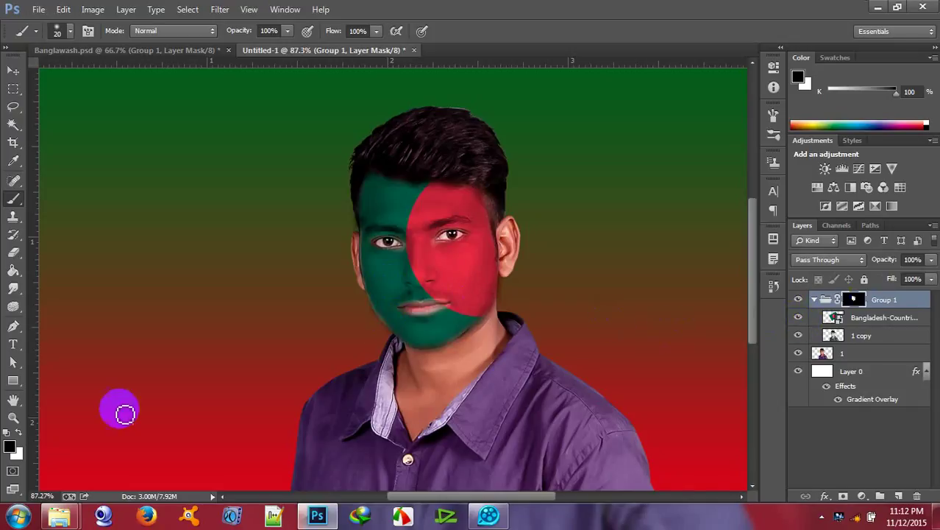
Paint white on the Group 1 mask with the size 20 Brush along the green-side jaw and cheek, extending the flag to the face's outer edge
click(26, 424)
click(19, 435)
scroll(389, 399, up, 4)
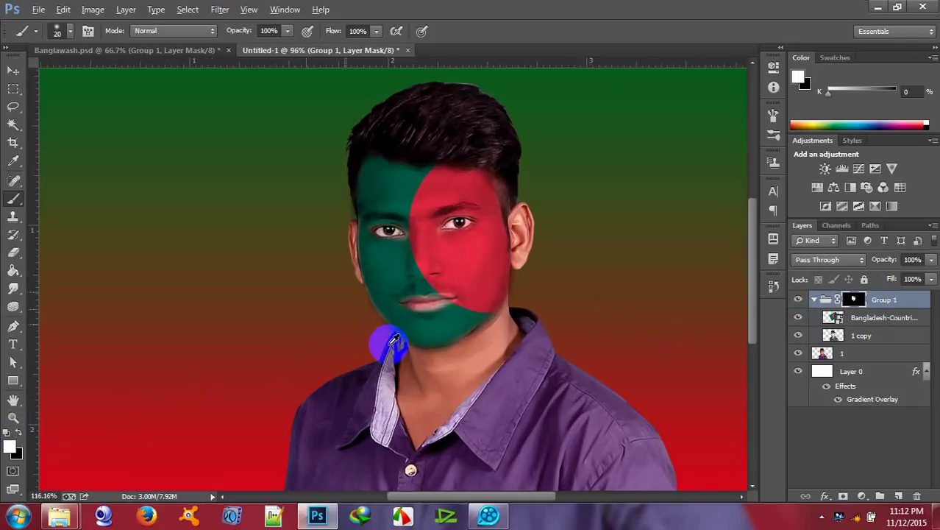
scroll(398, 311, up, 2)
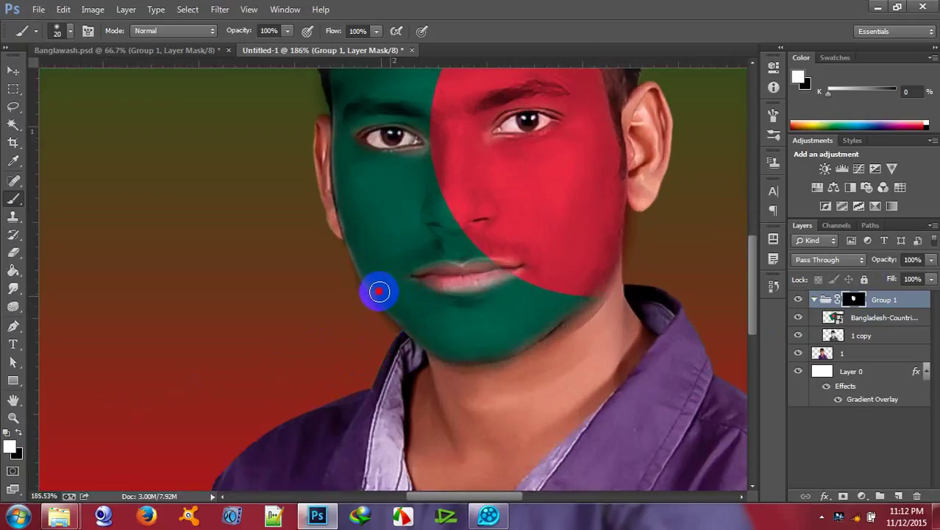
drag(372, 284, 353, 243)
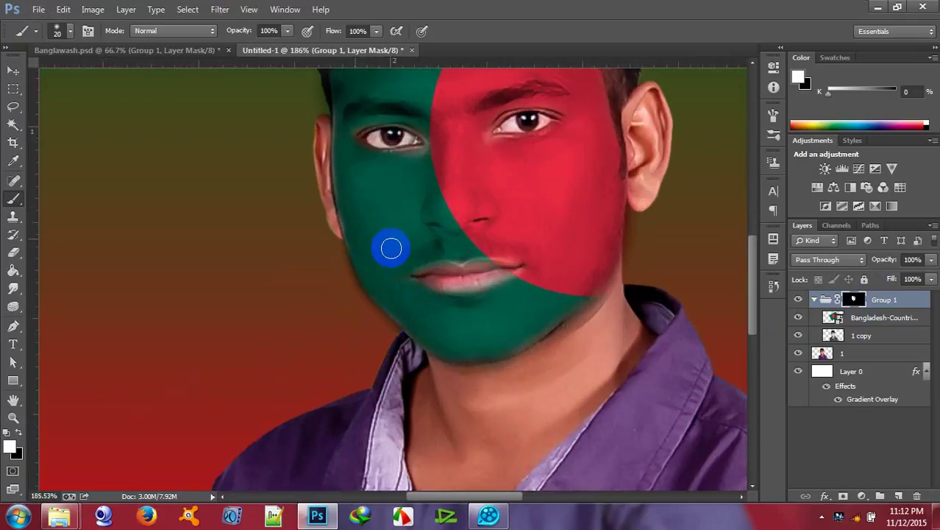
drag(398, 270, 390, 292)
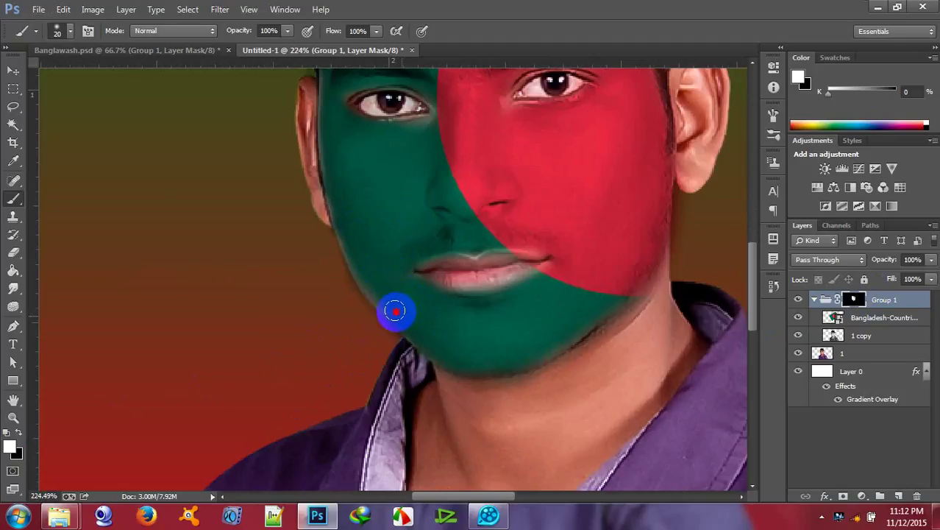
mouse_move(395, 310)
mouse_down()
mouse_move(362, 275)
mouse_move(349, 237)
mouse_up()
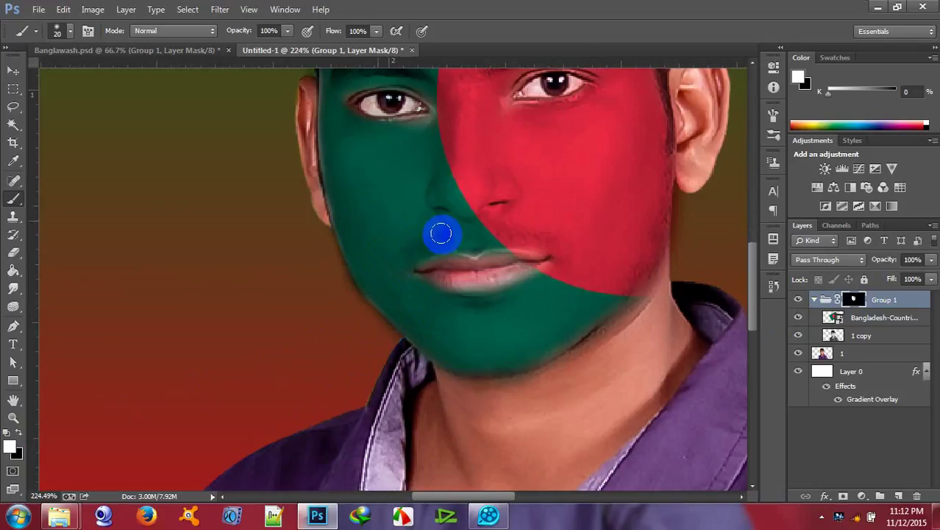
scroll(417, 292, up, 1)
scroll(417, 292, up, 1)
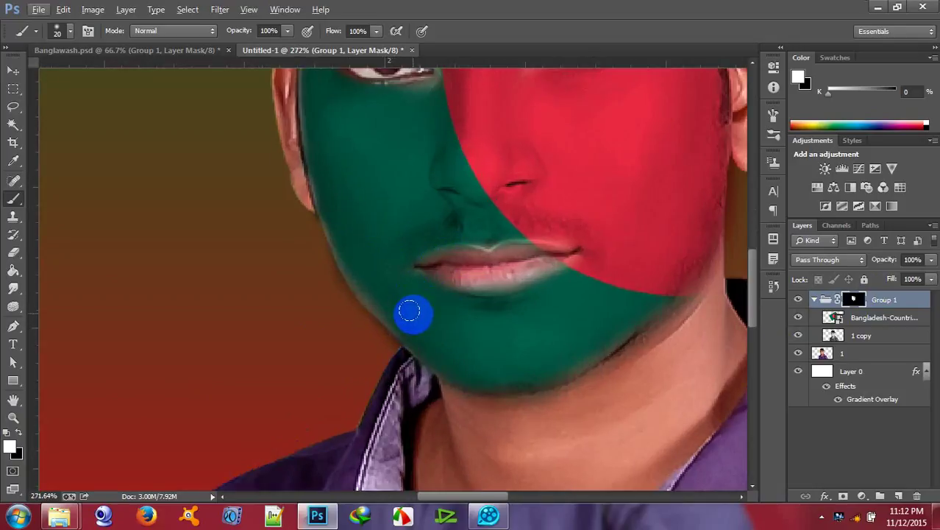
drag(407, 319, 344, 251)
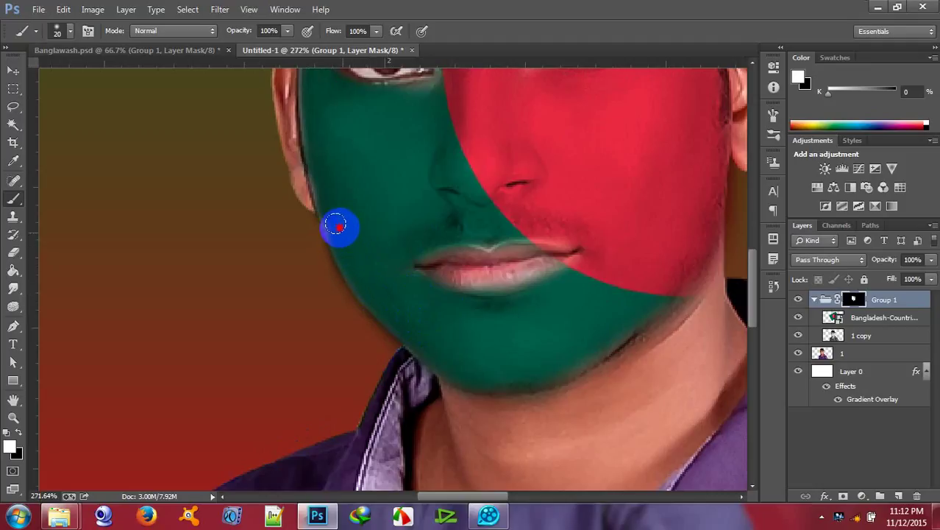
drag(334, 213, 322, 175)
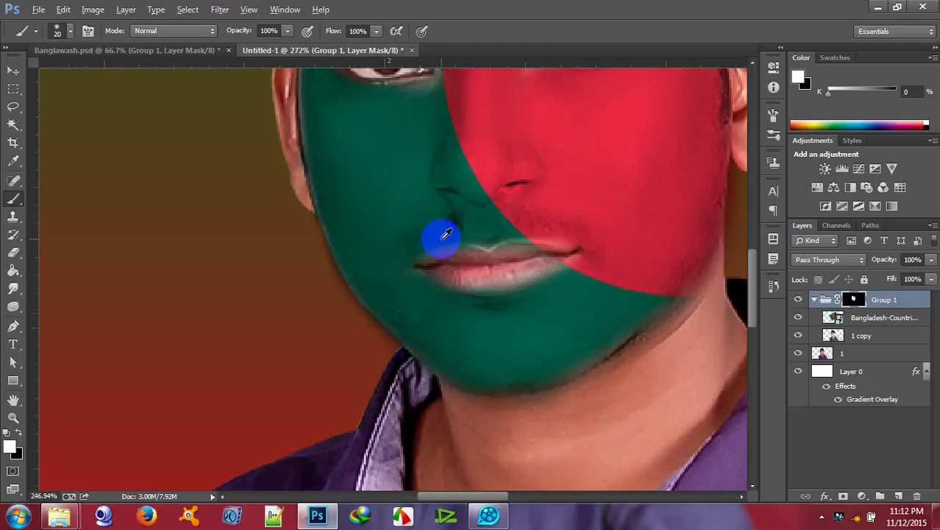
scroll(440, 241, down, 9)
scroll(443, 237, down, 3)
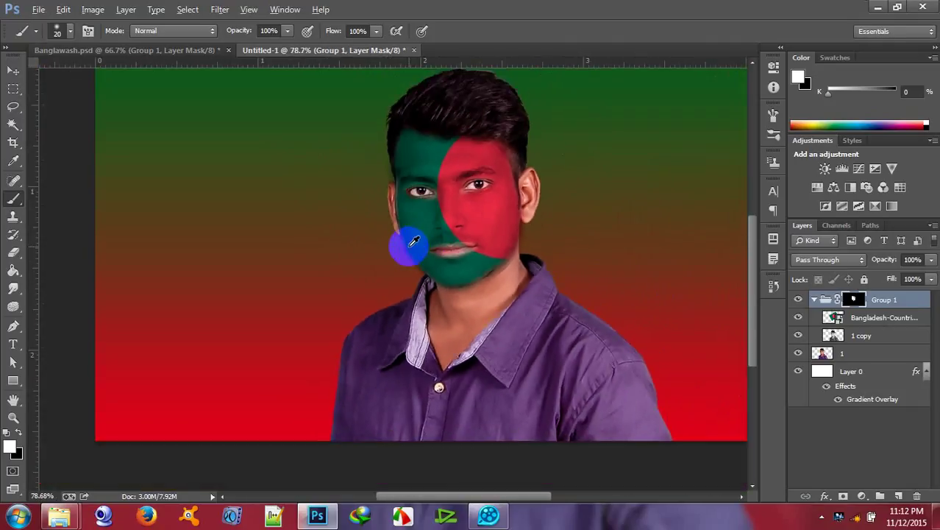
scroll(399, 261, down, 1)
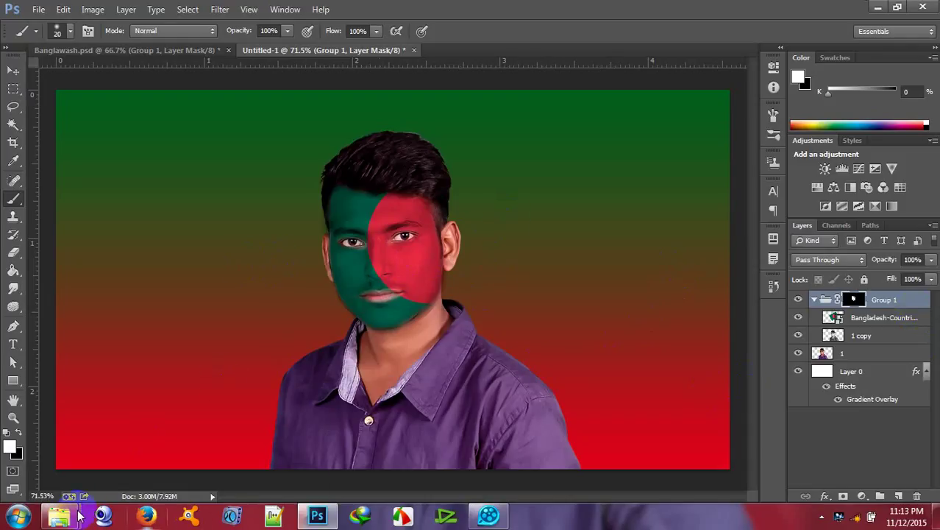
Open tiger_PNG549.png from the desktop folder b in Photoshop
click(175, 51)
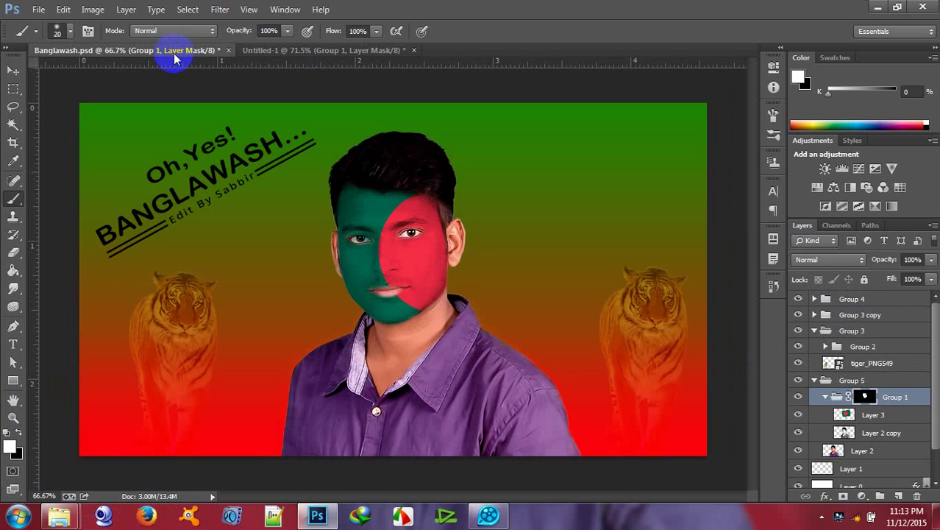
mouse_move(74, 512)
click(211, 451)
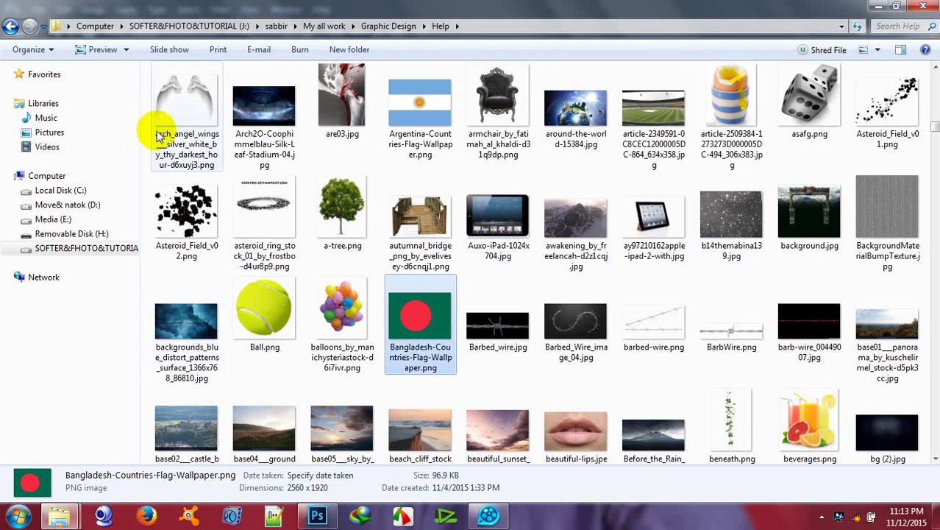
click(876, 7)
click(875, 6)
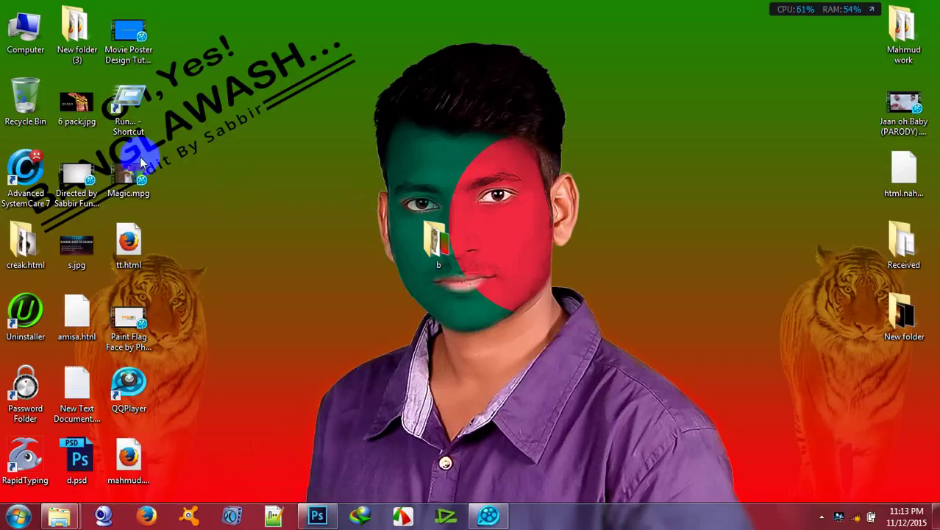
double_click(437, 241)
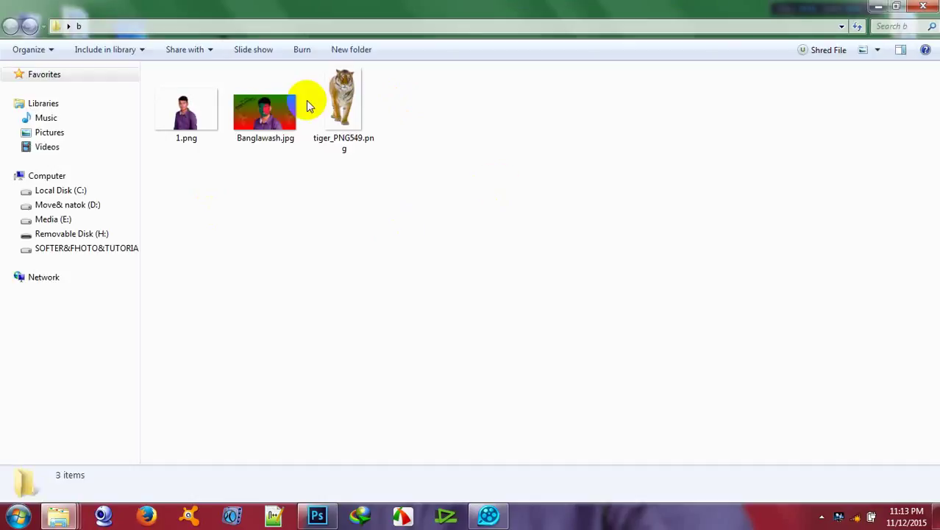
click(346, 96)
drag(358, 94, 462, 56)
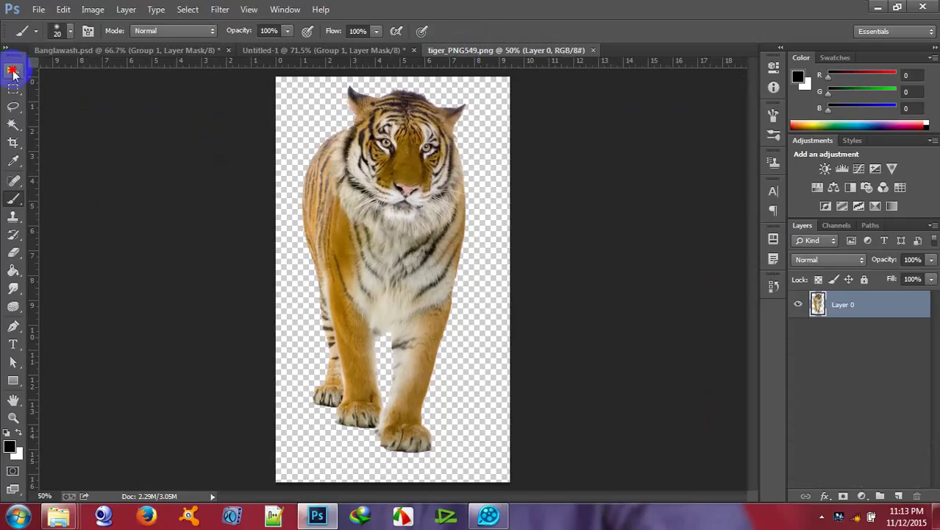
Copy the tiger into the Untitled-1 document beside the man and move its layer above and out of Group 1
click(12, 70)
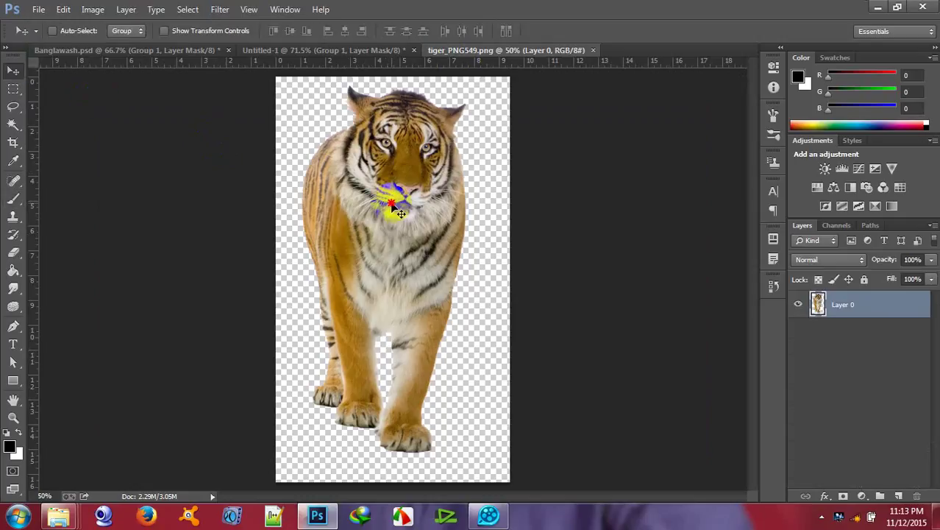
drag(397, 212, 221, 332)
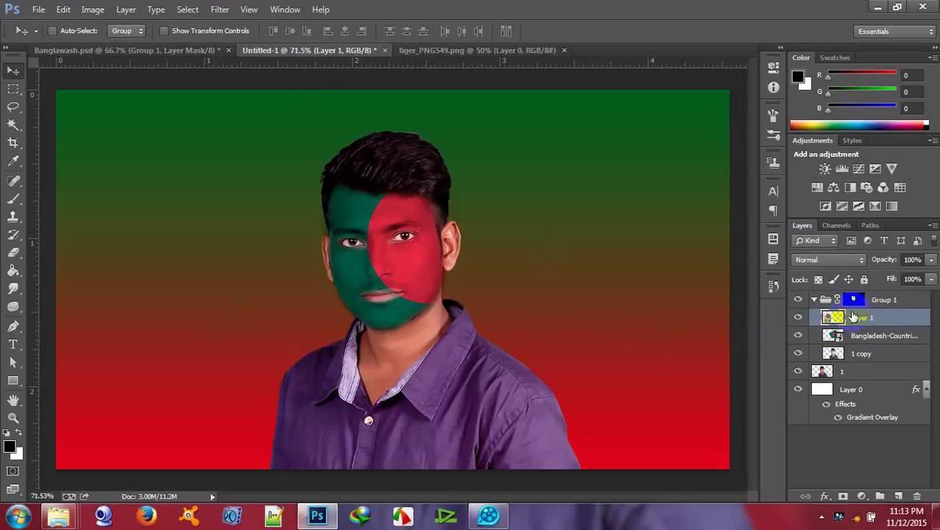
drag(868, 312, 865, 292)
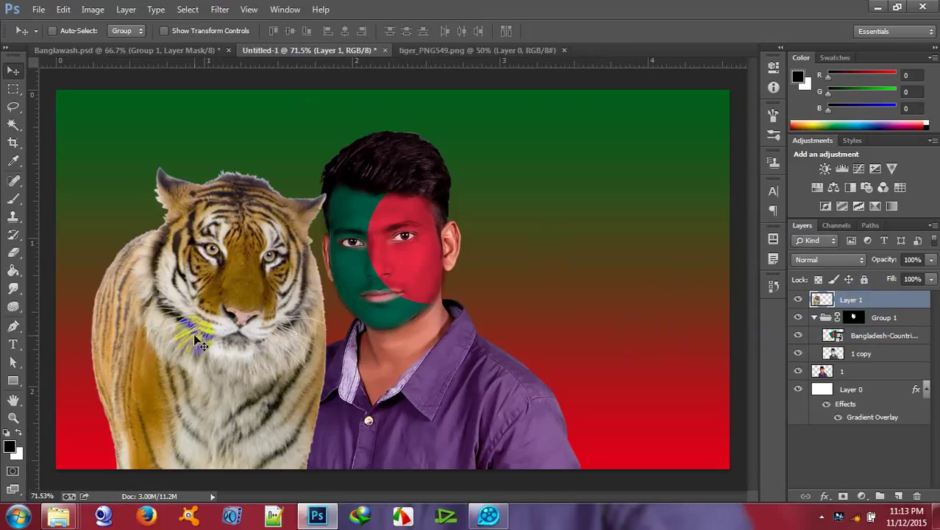
drag(198, 316, 197, 280)
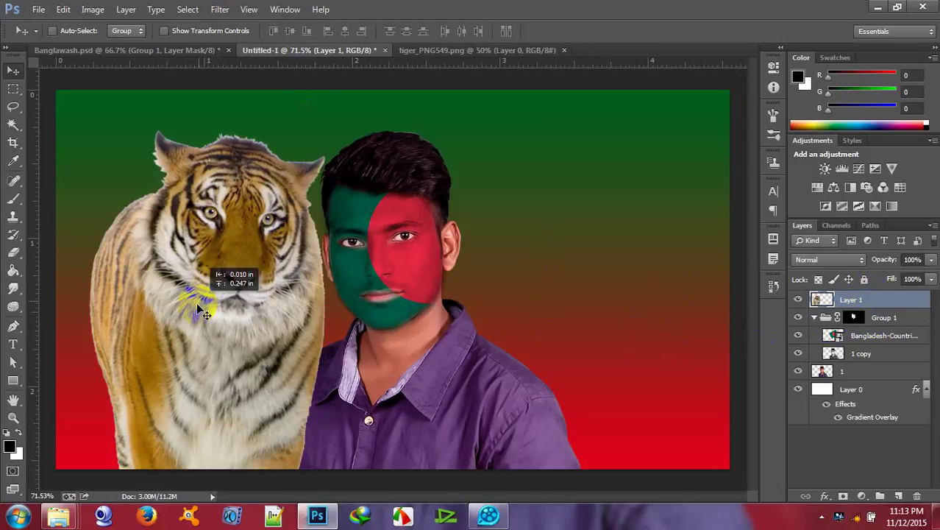
Convert the tiger layer to a Smart Object, scale it to about 40.3%, and place it near the poster's lower-left corner
right_click(854, 301)
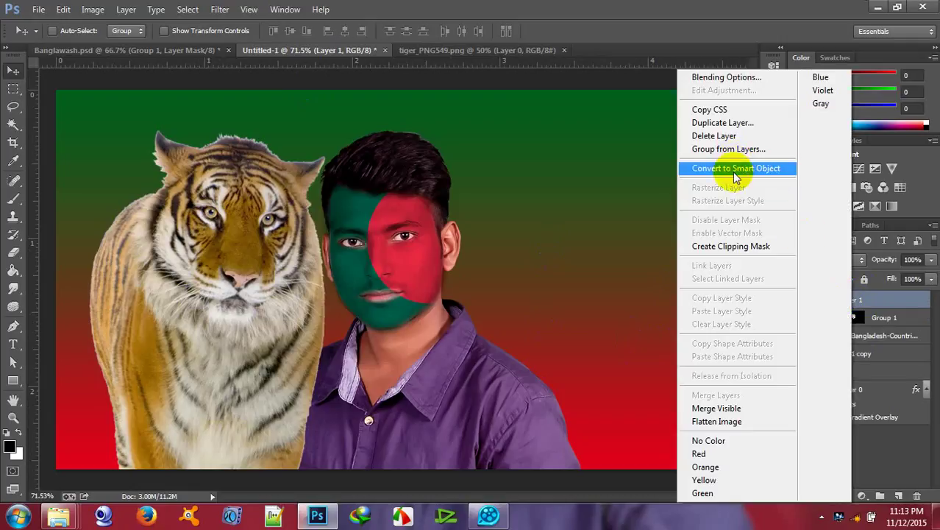
click(734, 169)
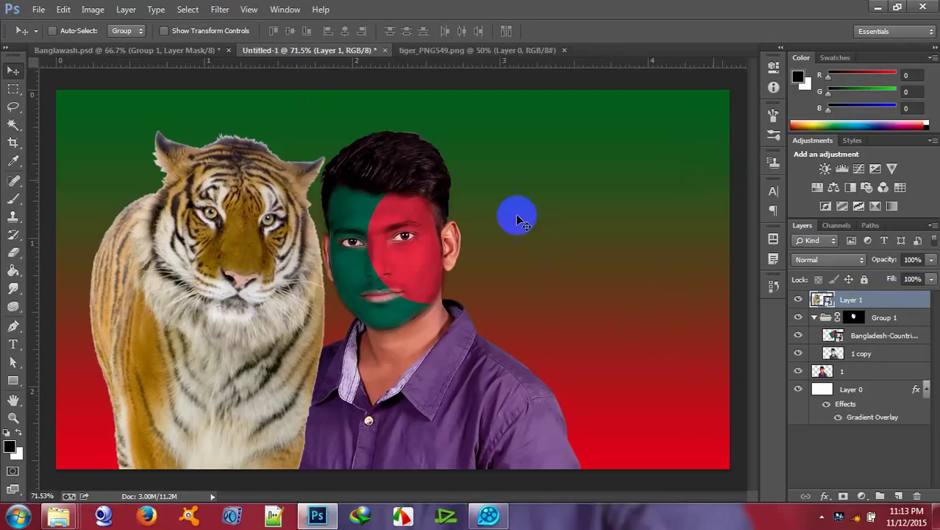
scroll(568, 294, down, 4)
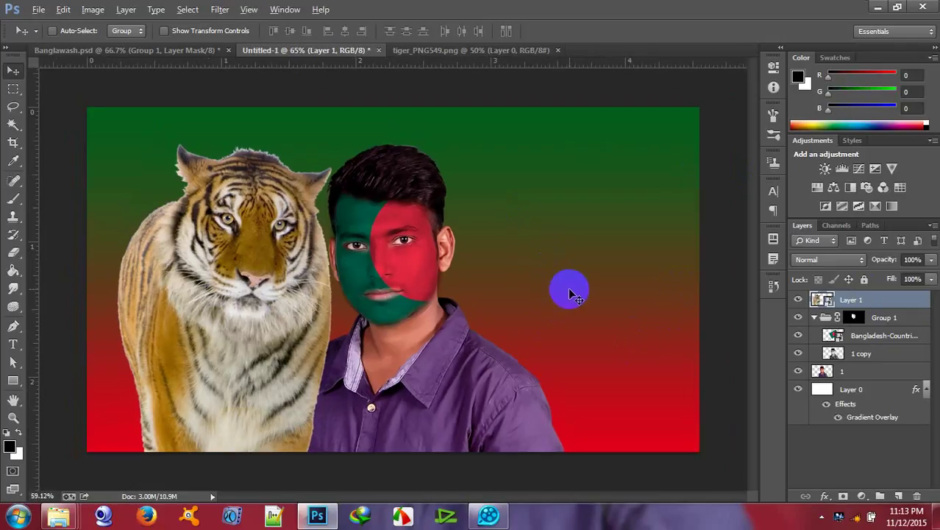
key(ctrl+t)
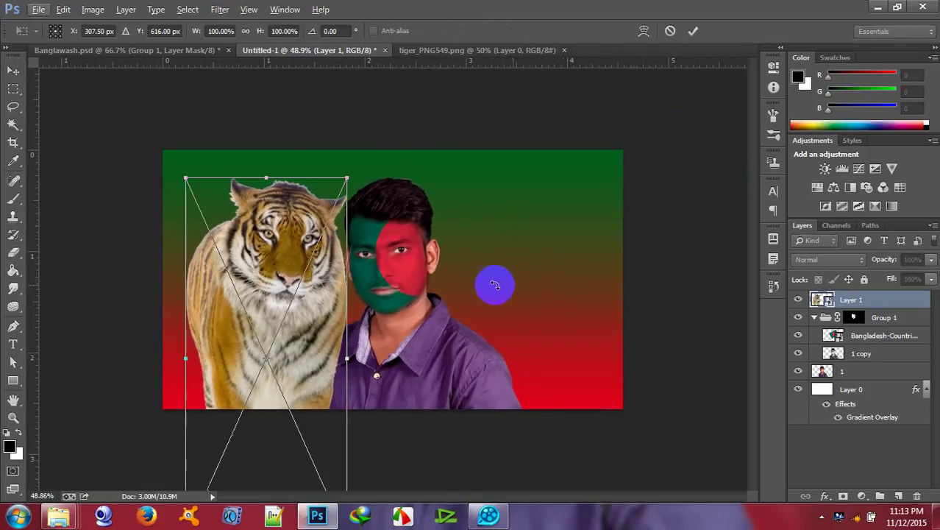
drag(351, 177, 300, 257)
drag(282, 343, 270, 327)
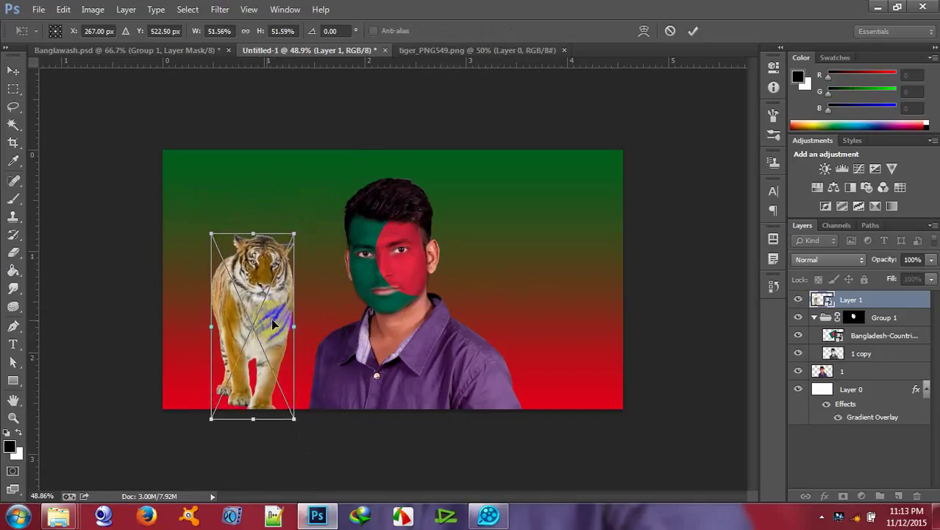
drag(297, 237, 285, 254)
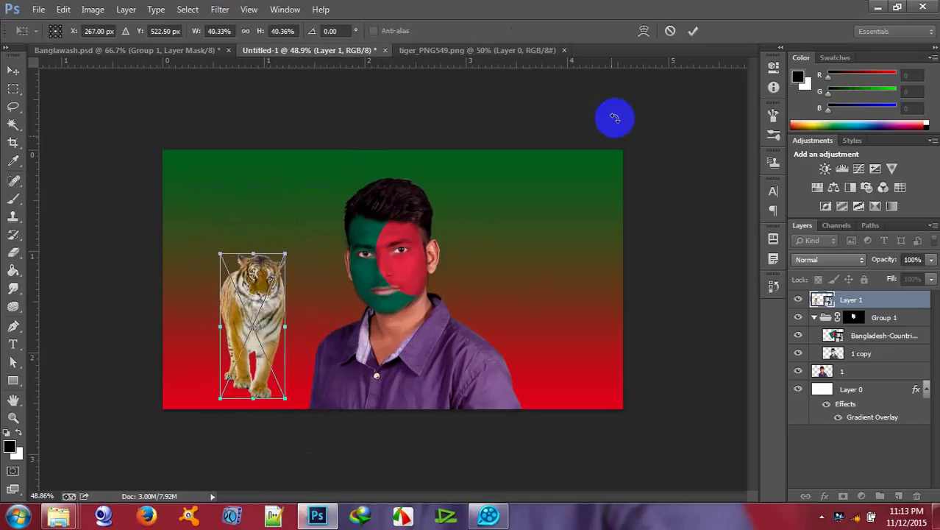
click(693, 31)
drag(252, 335, 244, 345)
scroll(402, 373, up, 3)
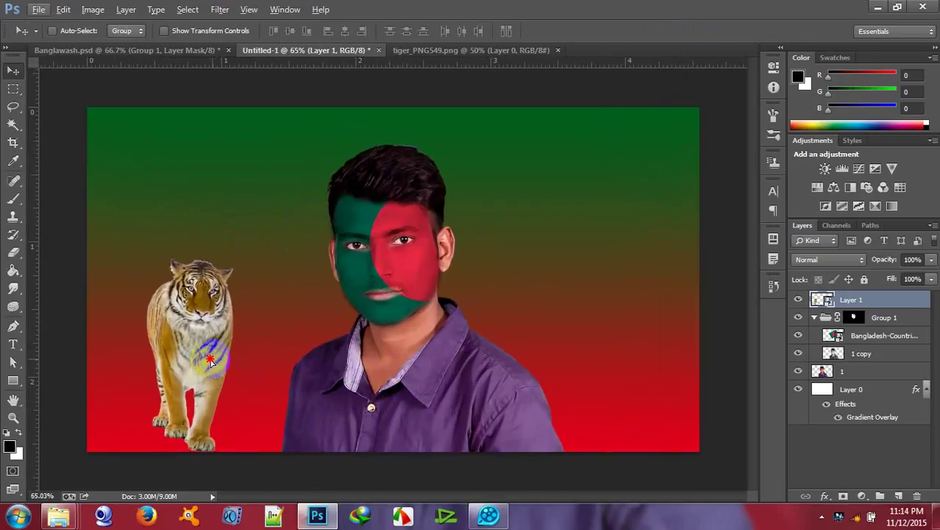
Shift the tiger slightly toward the poster's left edge and scale it up to about 42.4%
drag(209, 361, 204, 360)
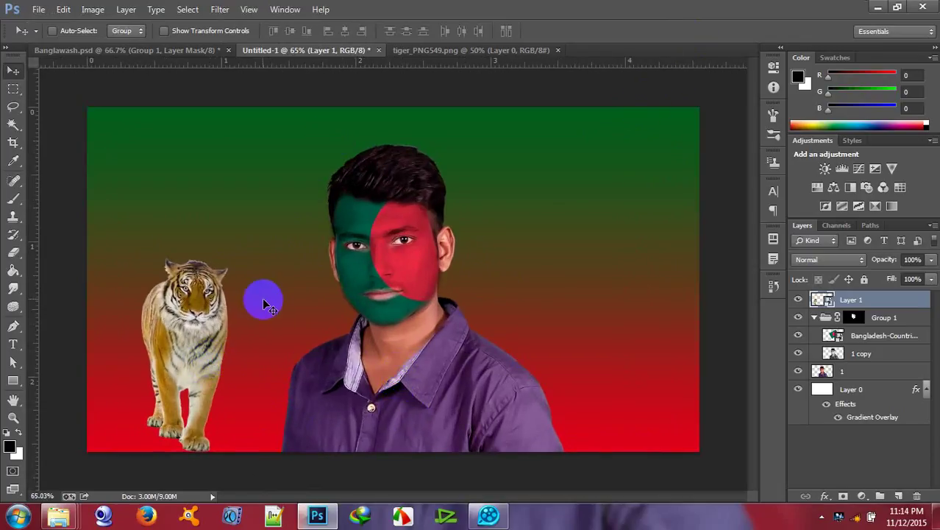
click(221, 333)
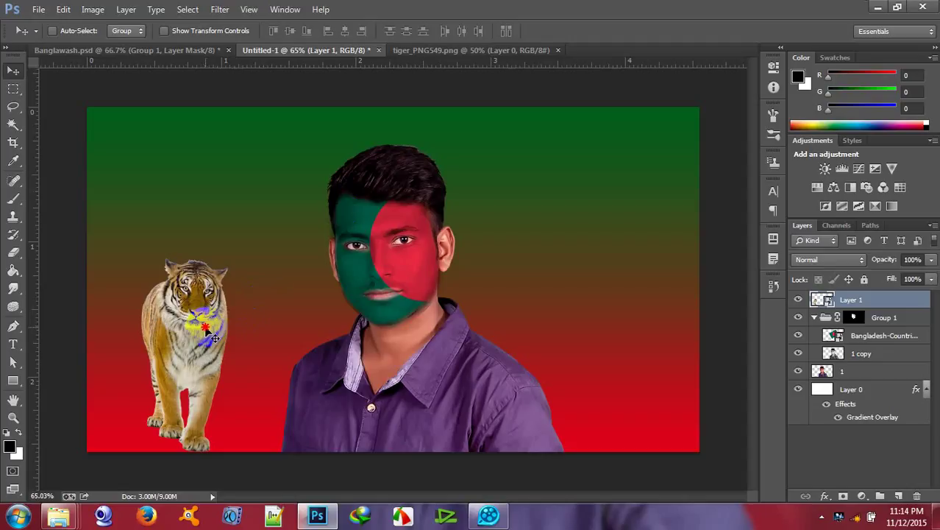
drag(211, 335, 208, 298)
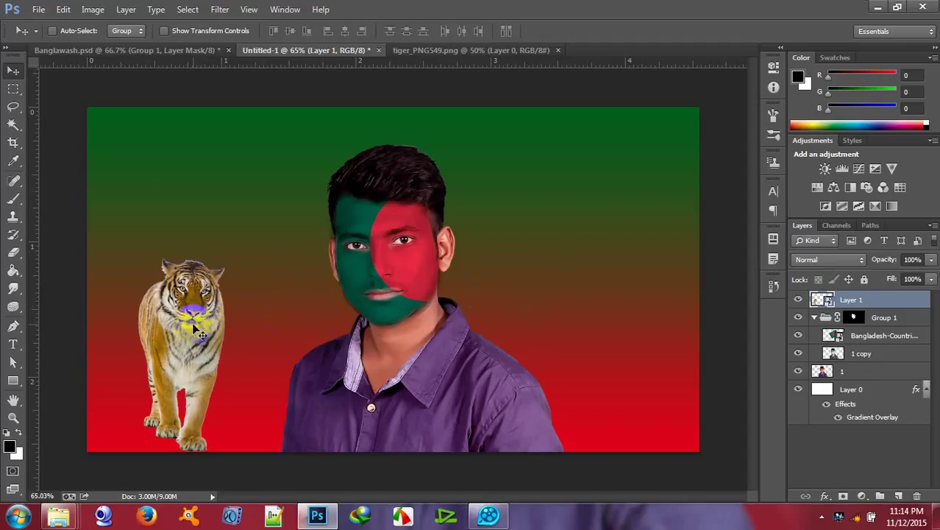
click(221, 330)
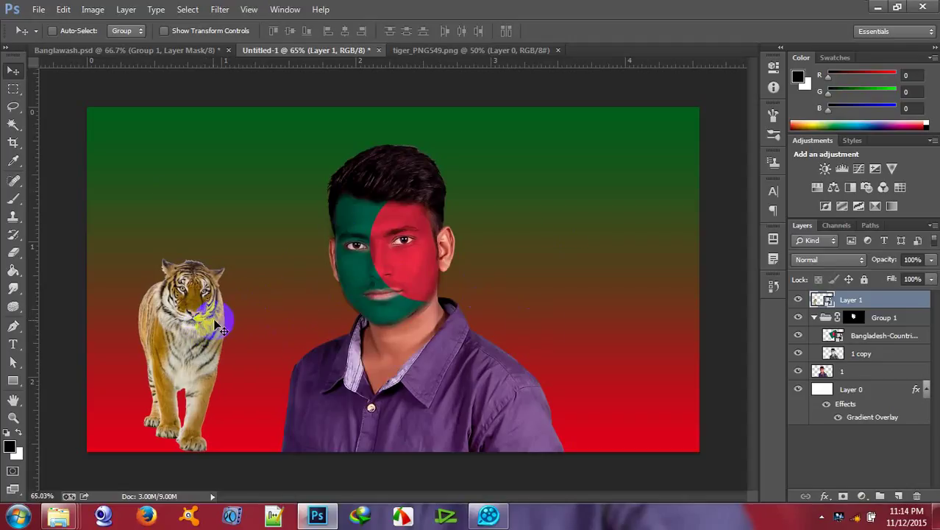
key(ctrl+t)
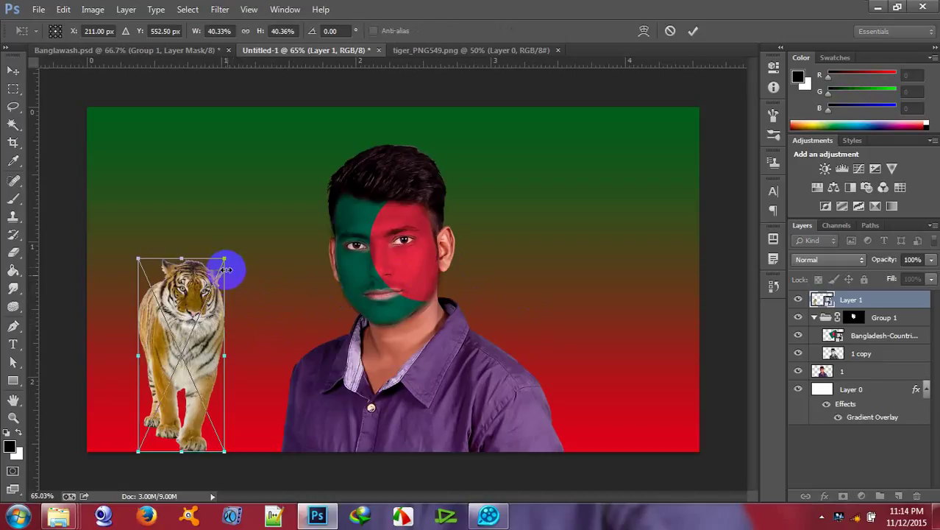
drag(224, 259, 230, 249)
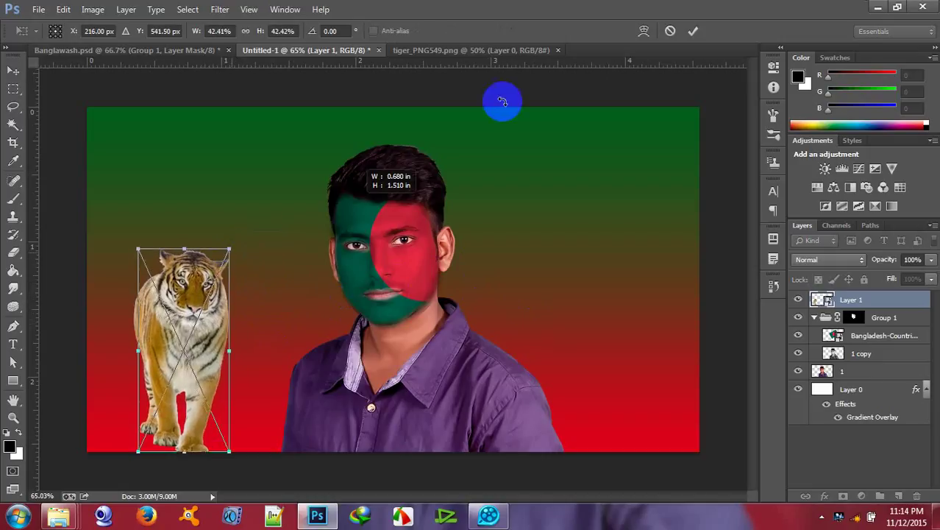
click(695, 32)
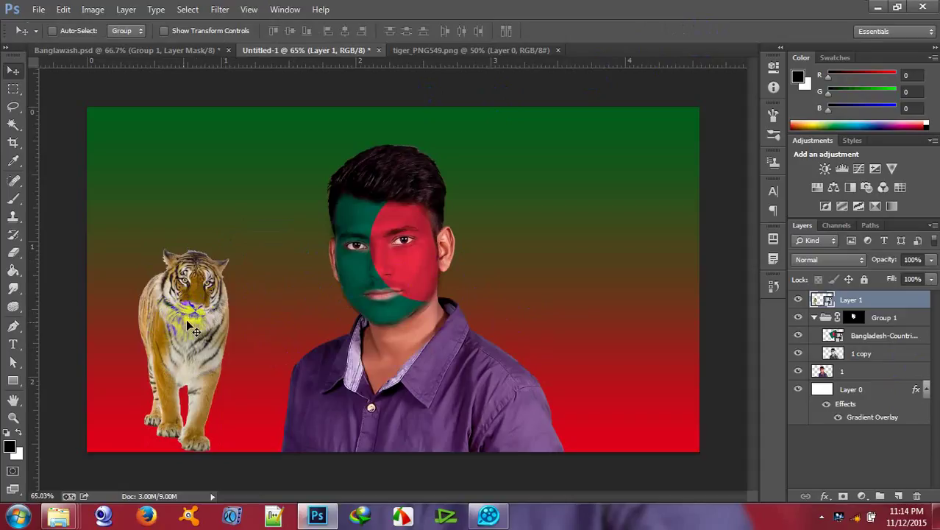
Duplicate the tiger layer and place the copy on the other side of the man, near the poster's lower-right corner
right_click(874, 308)
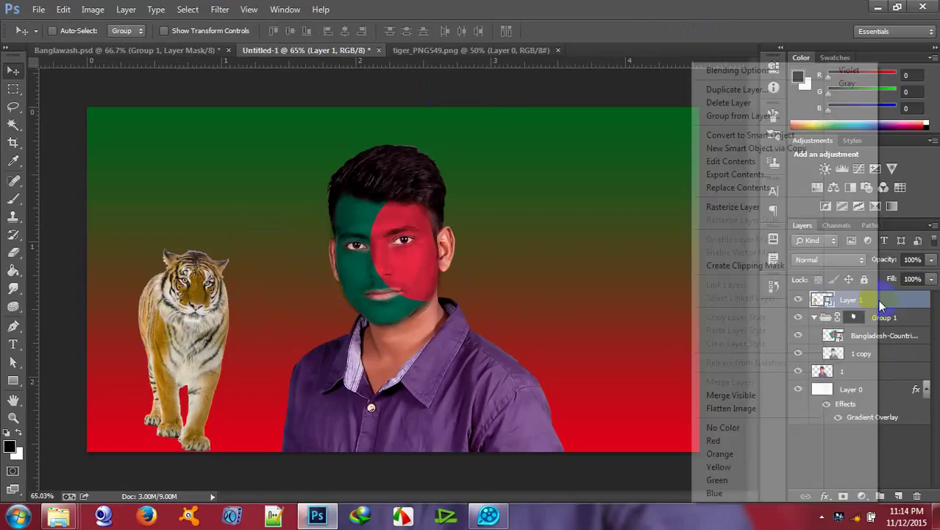
click(760, 89)
click(590, 157)
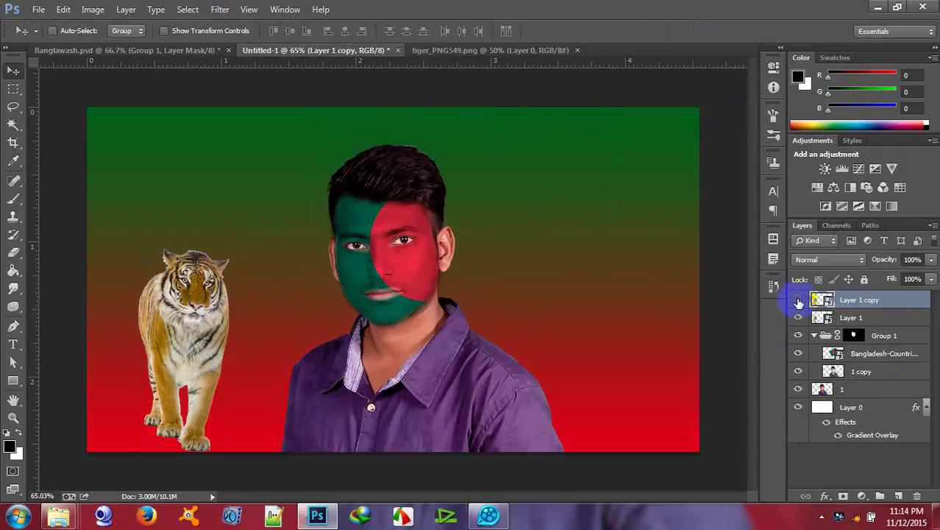
click(859, 305)
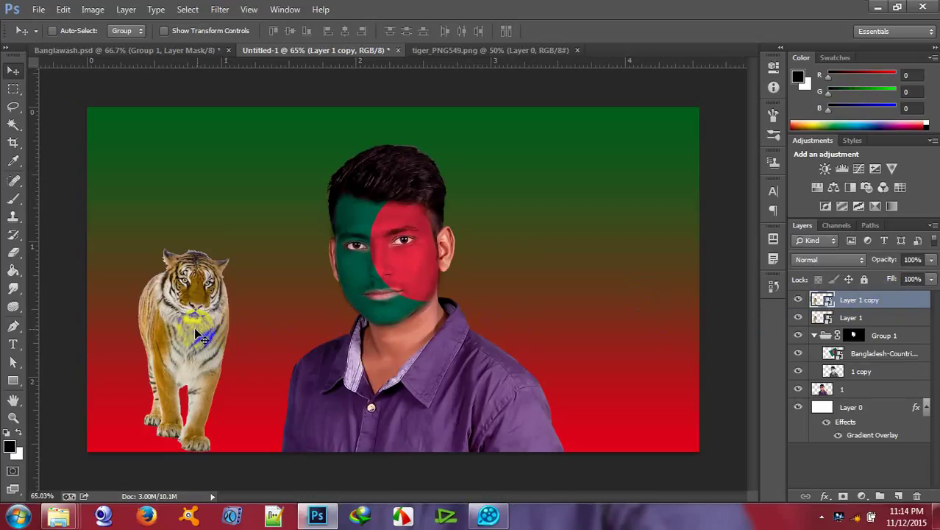
drag(201, 335, 638, 380)
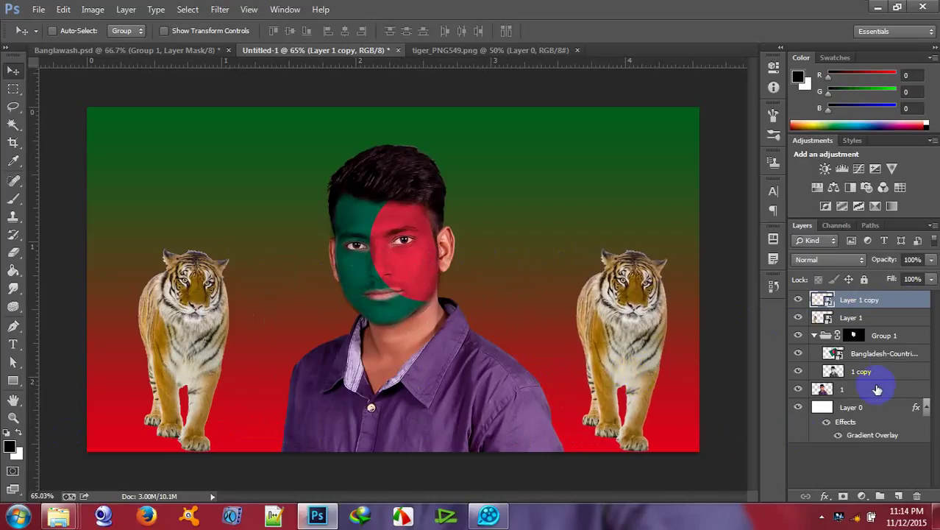
Set the blend mode of both tiger layers, Layer 1 and Layer 1 copy, to Soft Light
shift+click(879, 320)
click(858, 261)
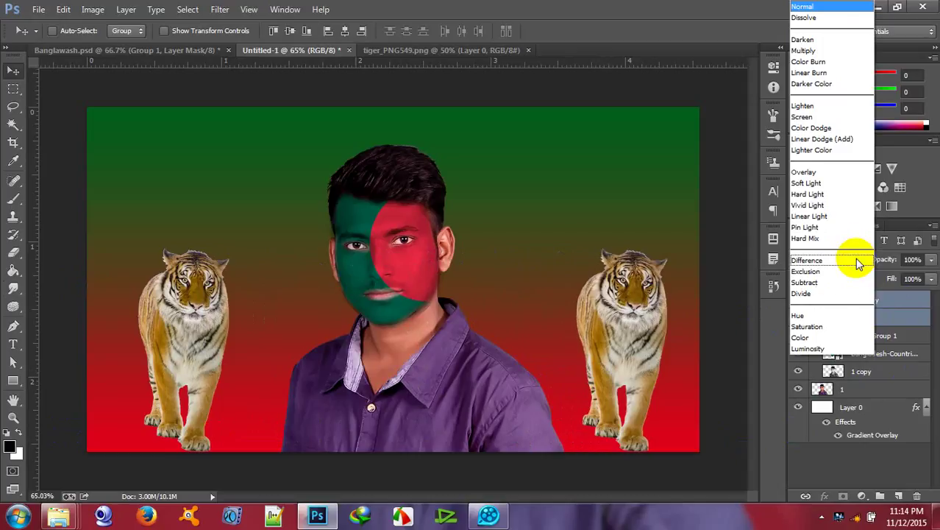
click(822, 187)
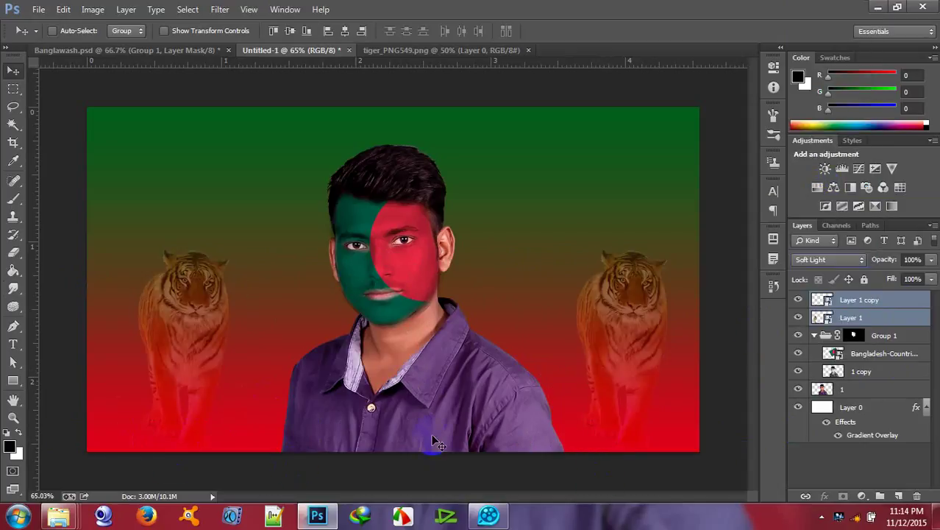
Try other blend modes on both tiger layers, from Hard Light to Hard Mix and Pin Light, and return to Soft Light
key(shift+plus)
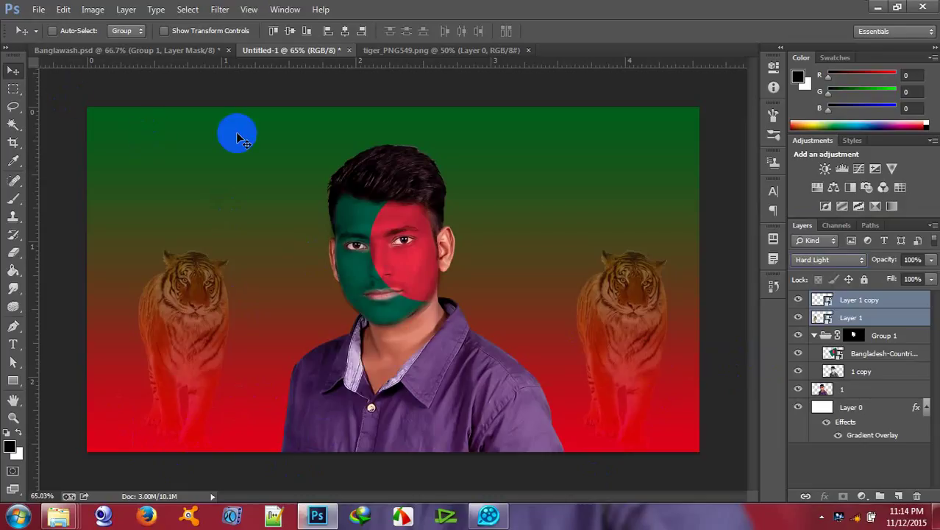
key(shift+plus)
key(shift+plus)
key(shift+plus)
key(shift+plus)
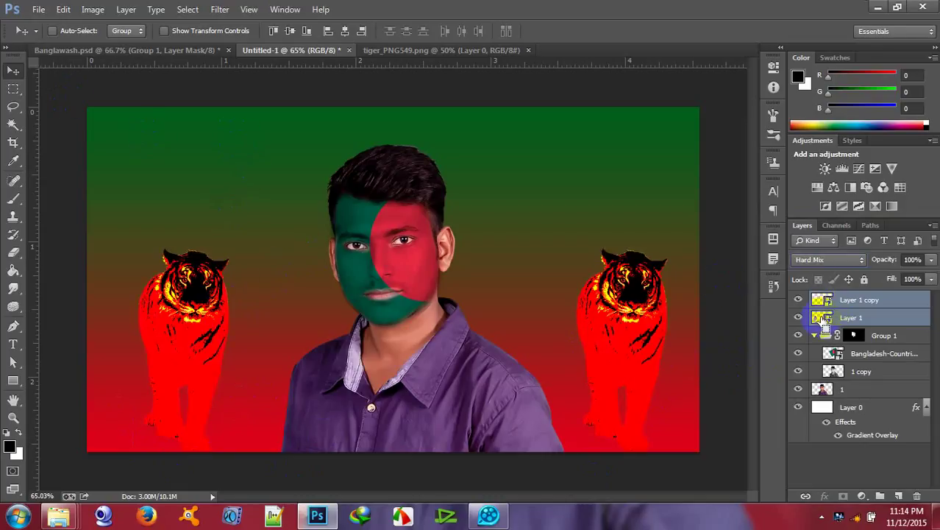
key(shift+minus)
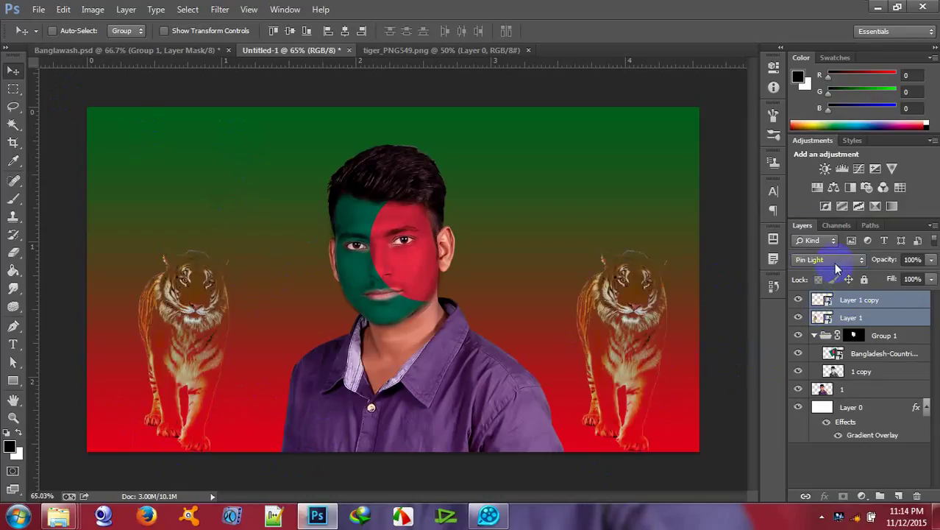
click(831, 260)
click(808, 181)
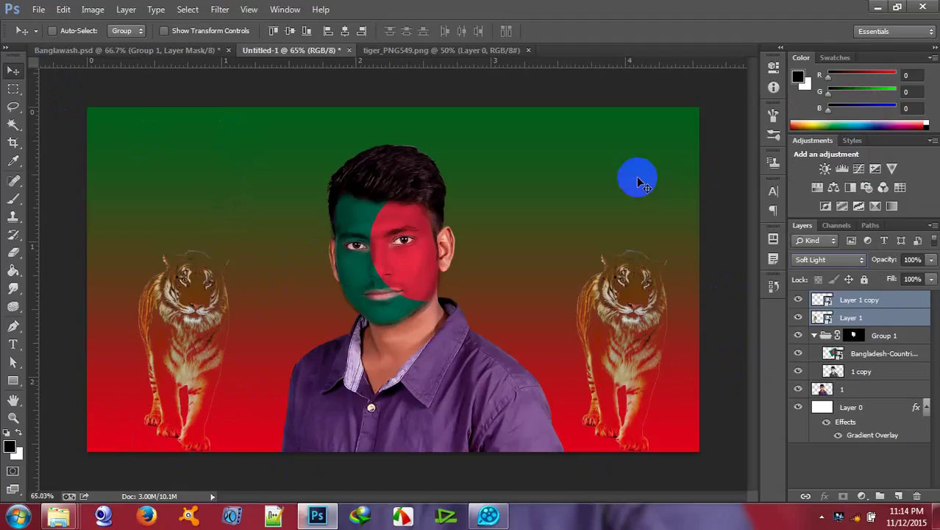
Nudge both tigers slightly down toward the poster's bottom edge
key(Down)
key(Down)
key(Down)
key(Down)
key(Down)
key(Down)
key(Down)
key(Down)
key(Down)
key(Down)
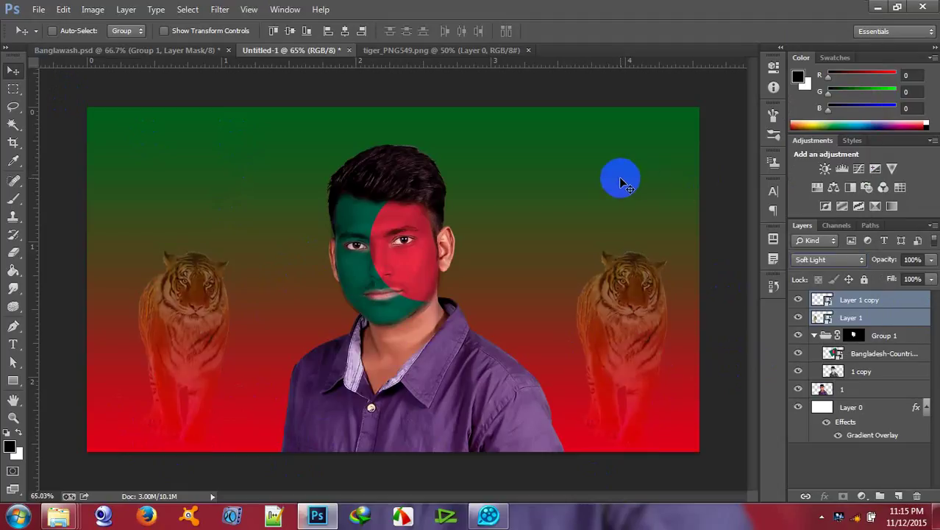
key(Down)
key(Down)
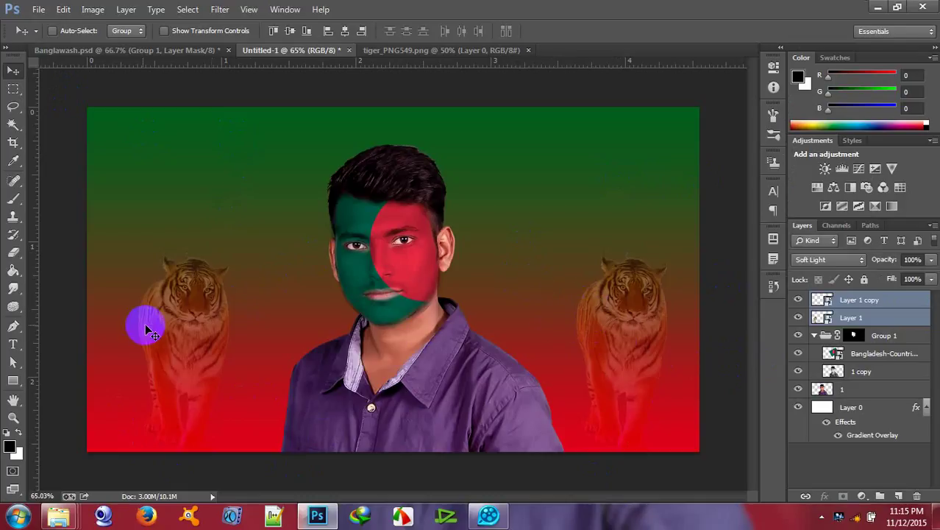
Nudge only the original tiger on Layer 1 slightly farther down
click(861, 319)
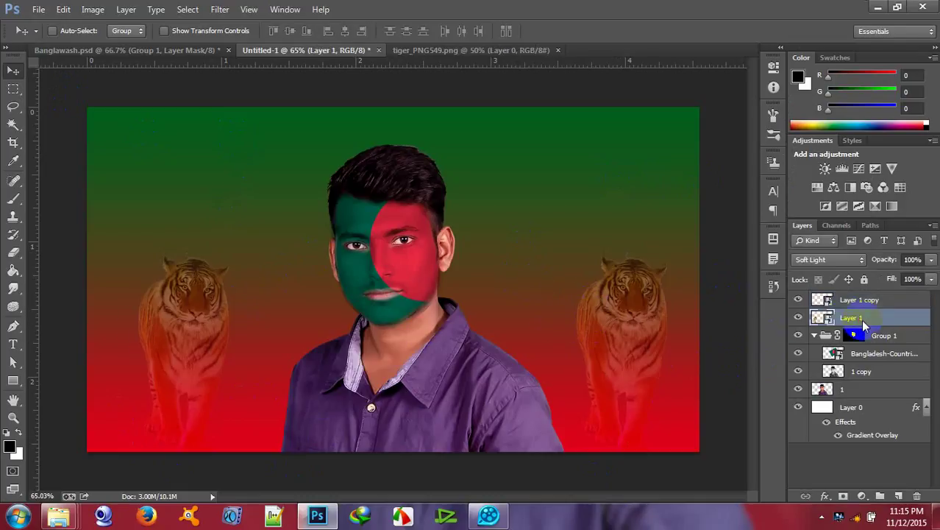
key(Down)
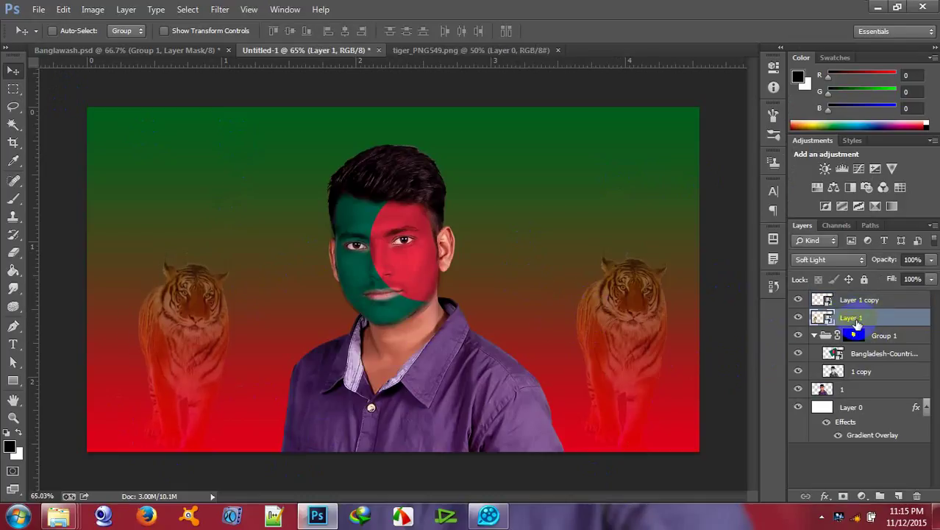
key(Down)
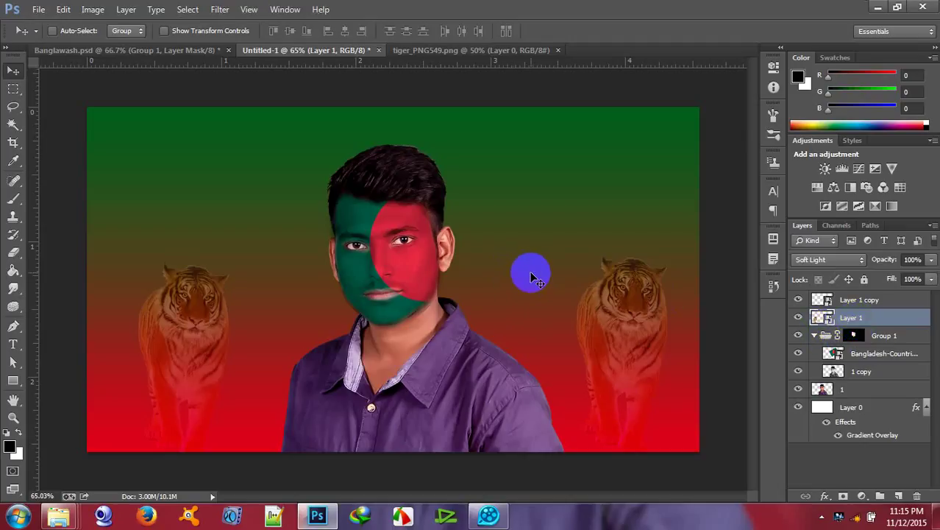
Add the white text "Oh,Yes!" on the green area above the Layer 1 tiger
scroll(533, 276, up, 1)
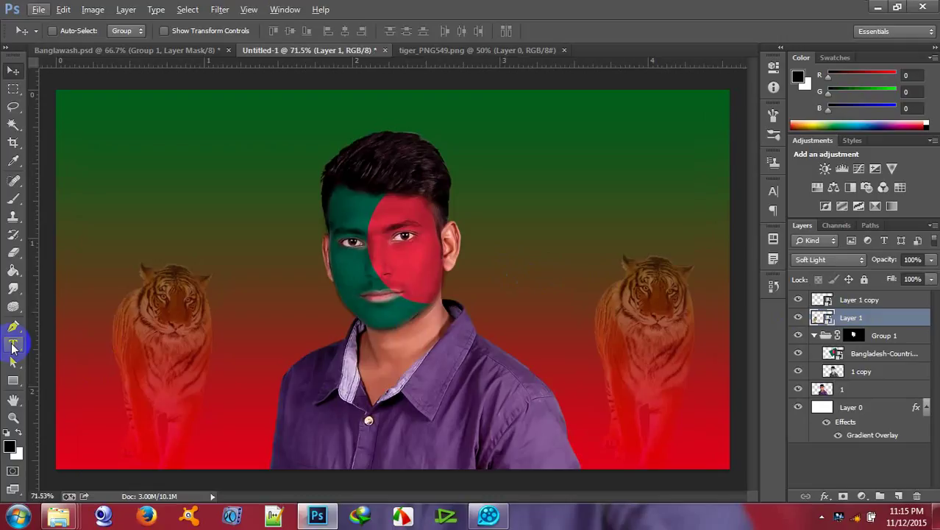
click(12, 345)
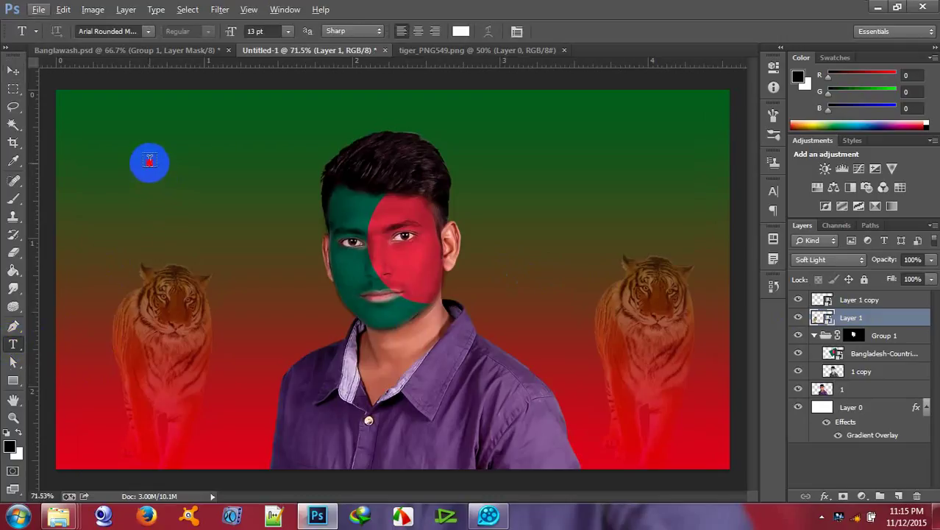
click(150, 161)
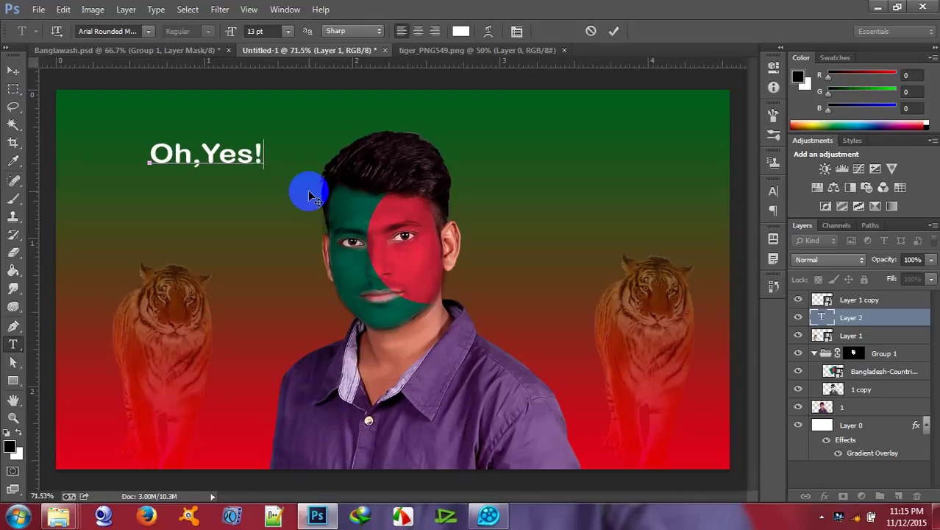
click(614, 31)
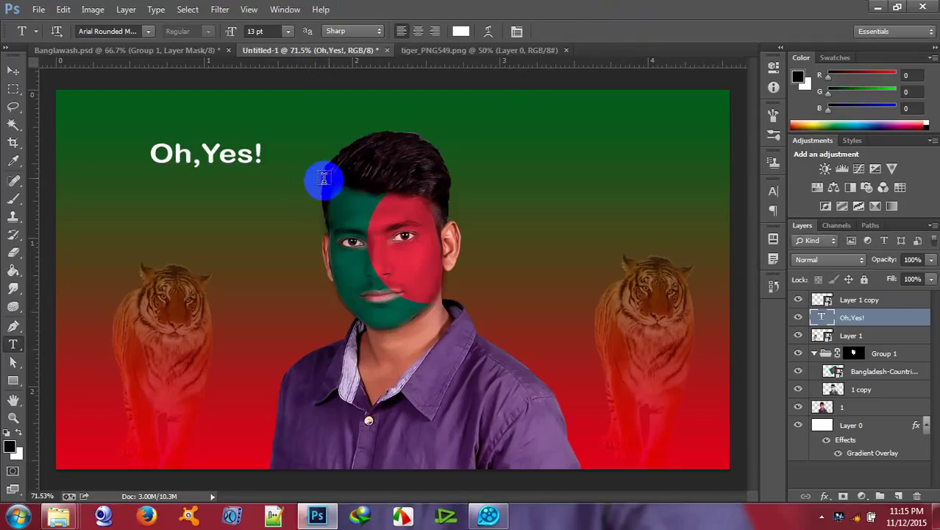
Add the text "BANGLAWASH..." directly beneath "Oh,Yes!" and move Layer 1 copy below both text layers
click(150, 190)
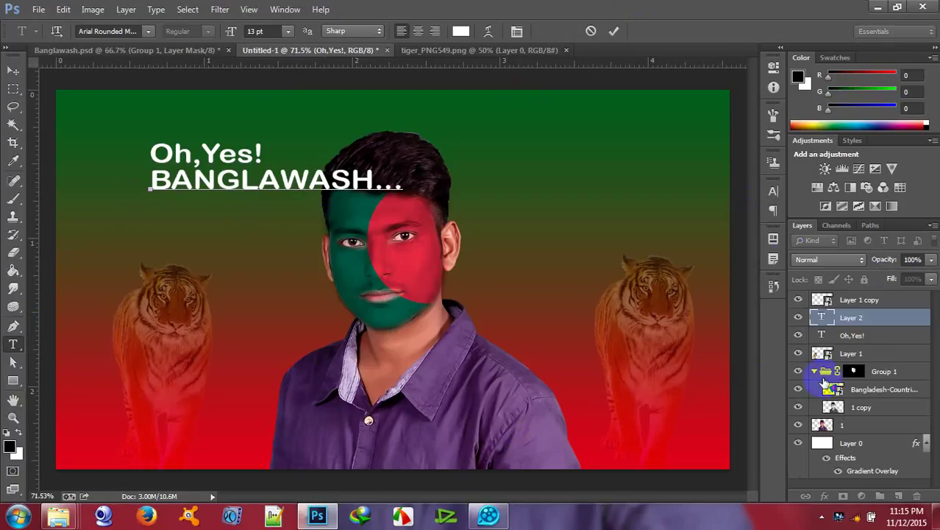
click(614, 33)
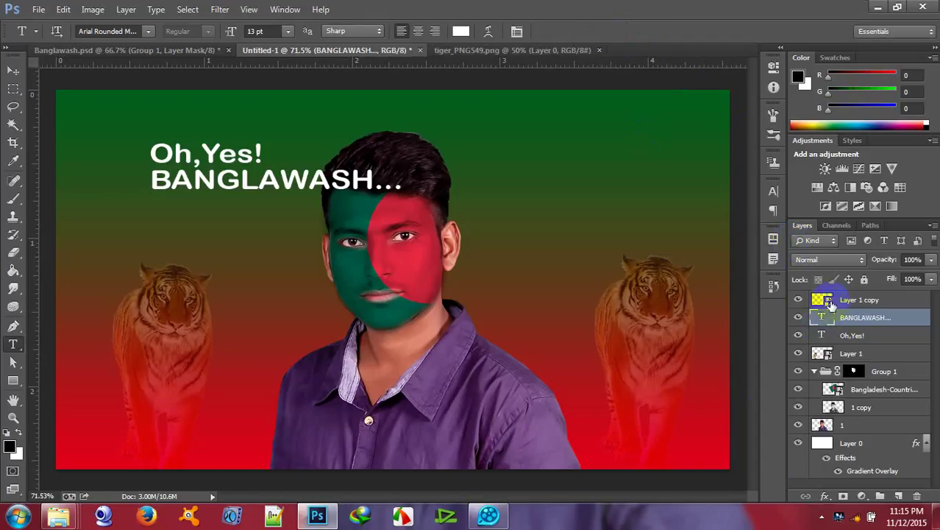
drag(847, 300, 862, 345)
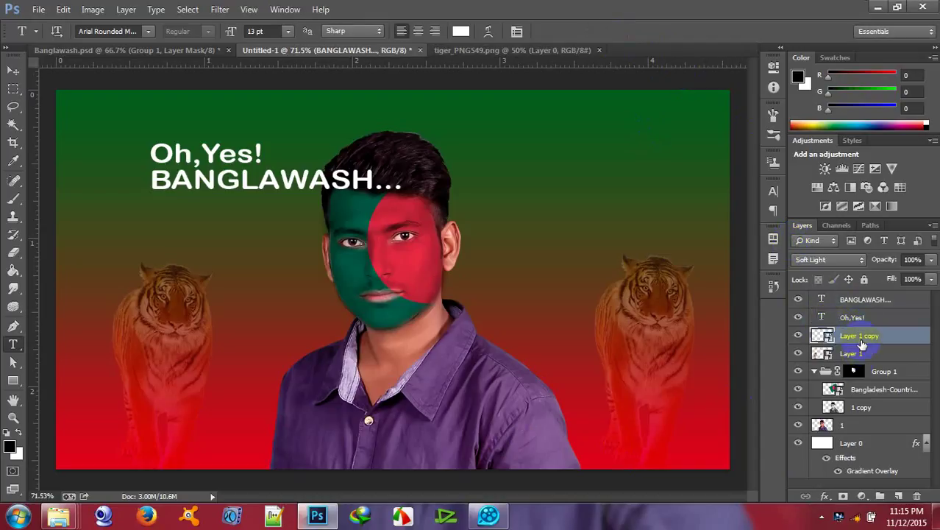
double_click(819, 318)
click(149, 33)
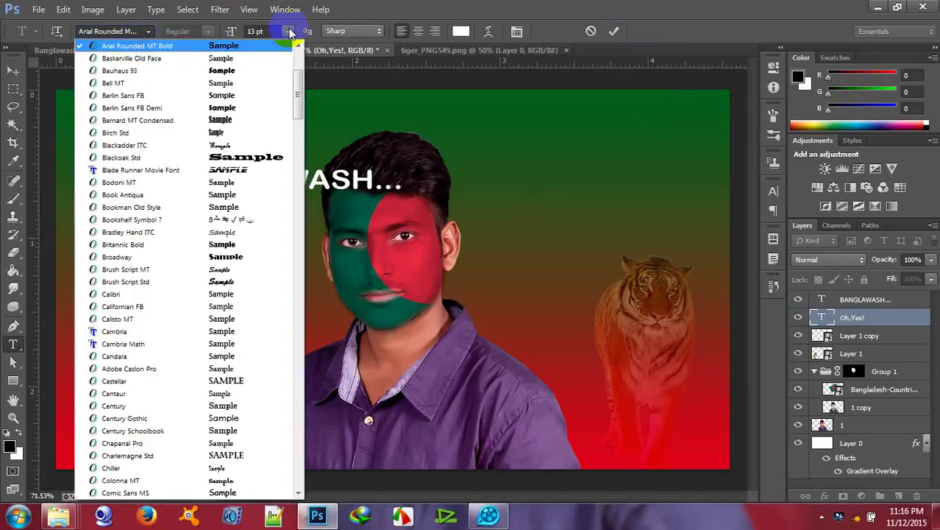
click(647, 16)
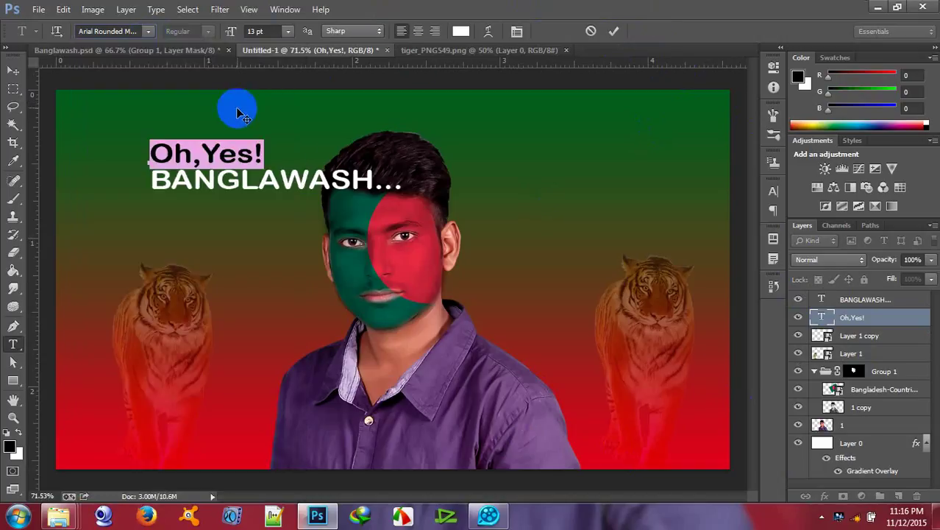
click(613, 32)
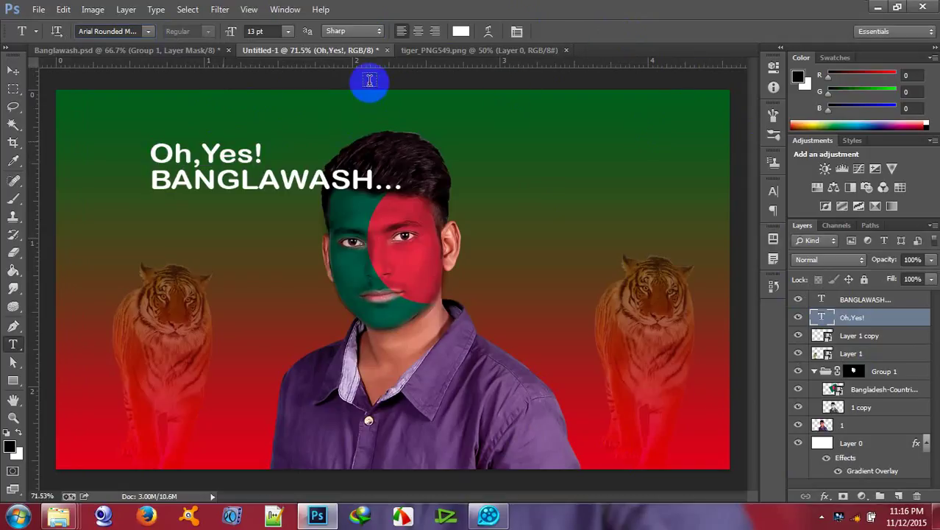
Move the "Oh,Yes!" and "BANGLAWASH..." text layers together toward the poster's upper-left corner
click(853, 300)
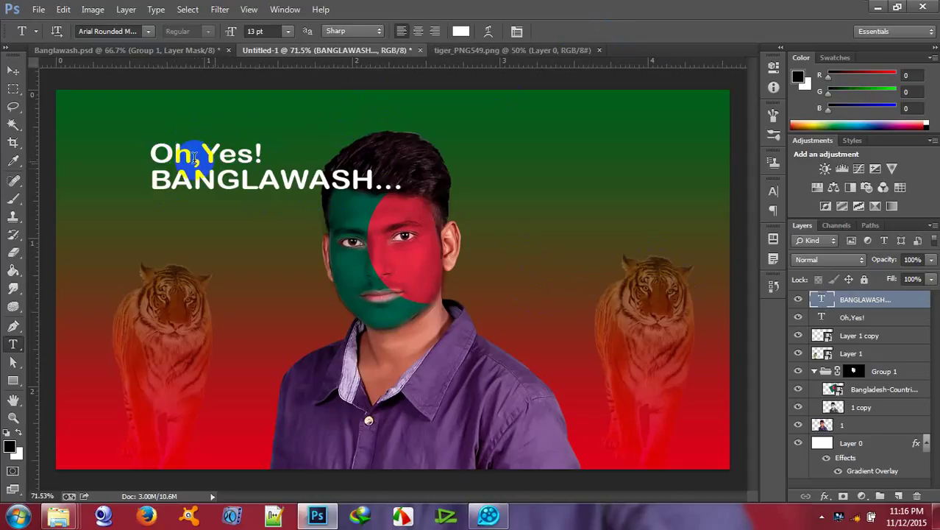
click(12, 73)
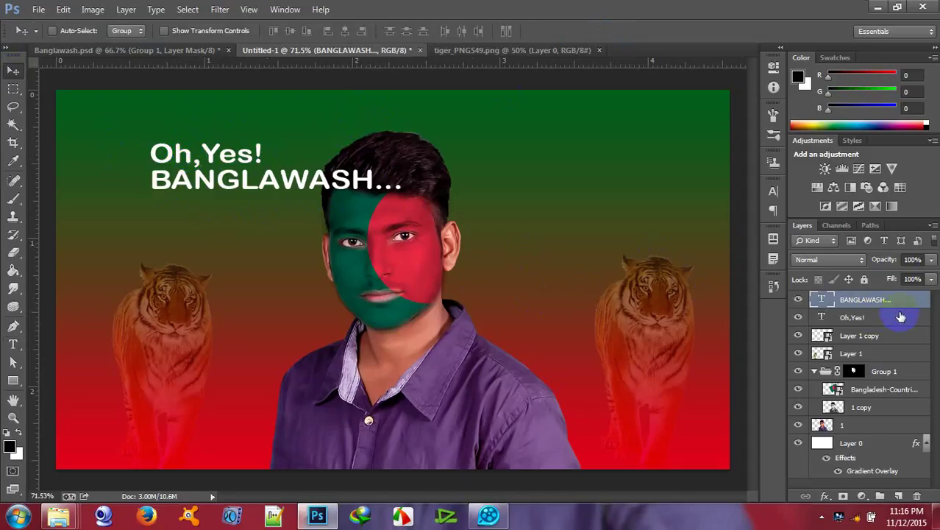
click(887, 317)
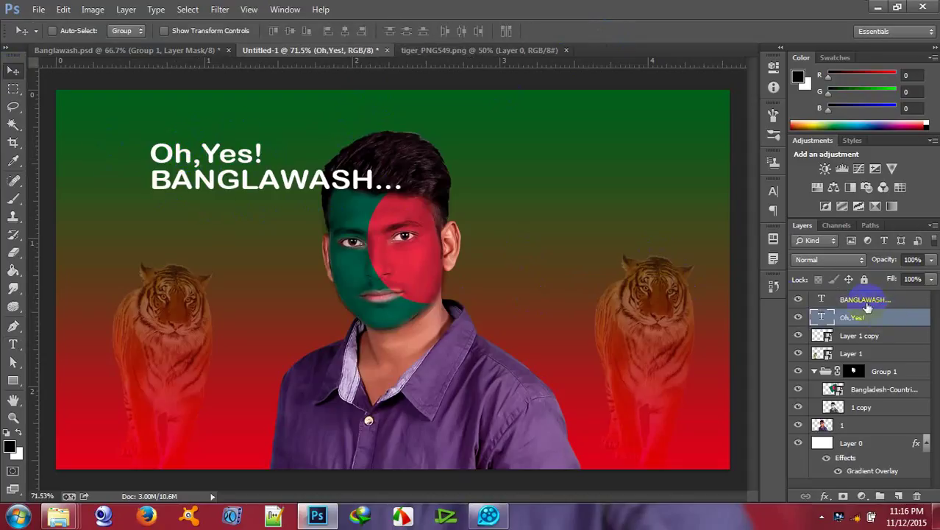
shift+click(867, 300)
drag(294, 168, 208, 175)
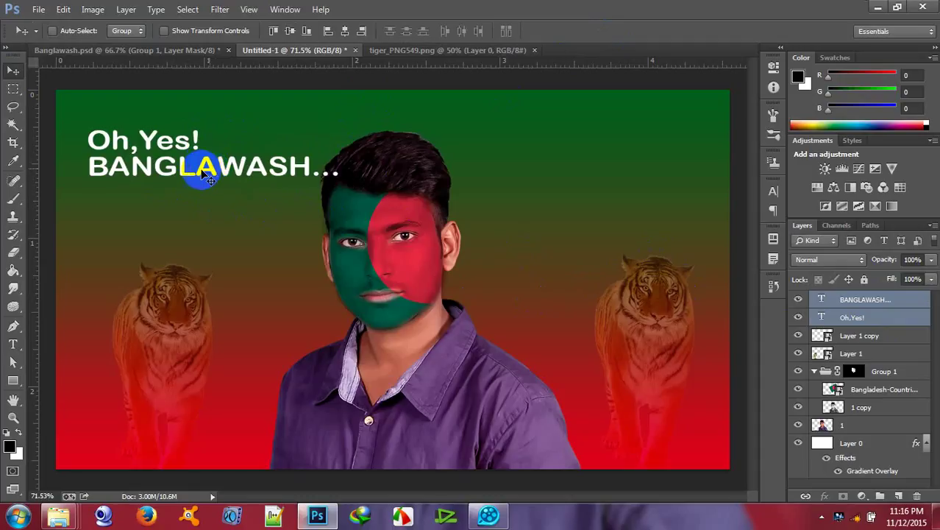
Centre "Oh,Yes!" above "BANGLAWASH..." and set its font size to 11 pt
click(818, 315)
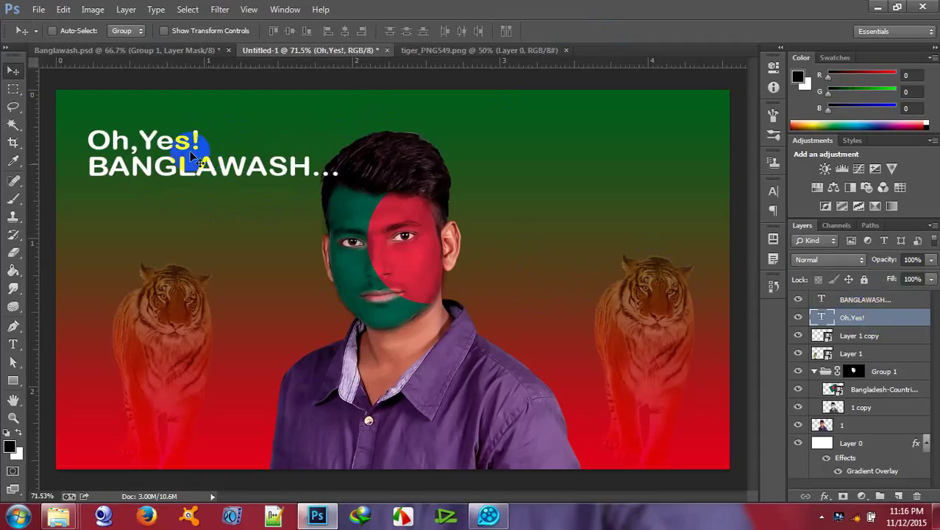
drag(167, 145, 221, 144)
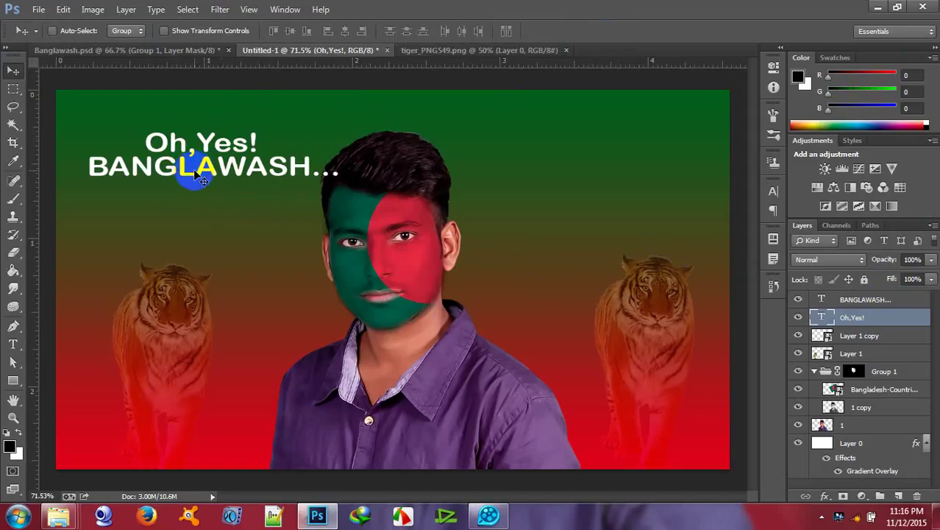
double_click(825, 316)
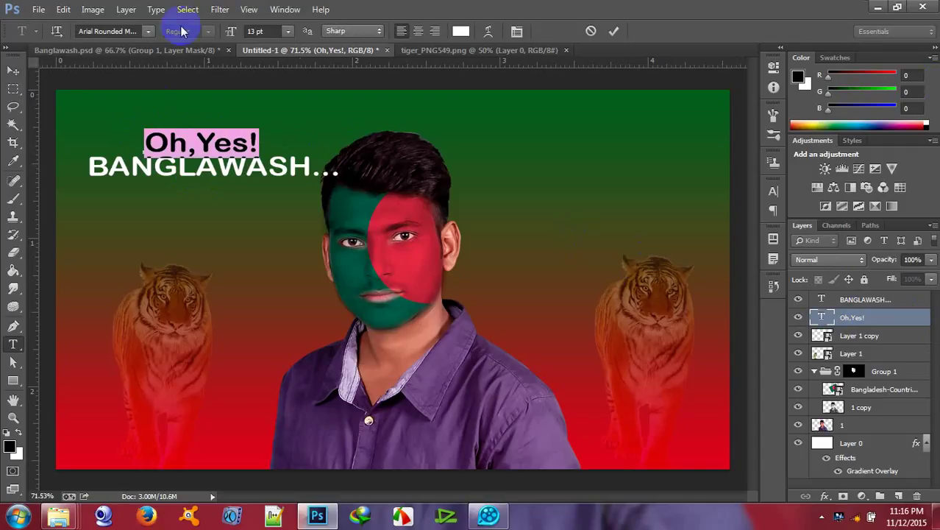
click(288, 32)
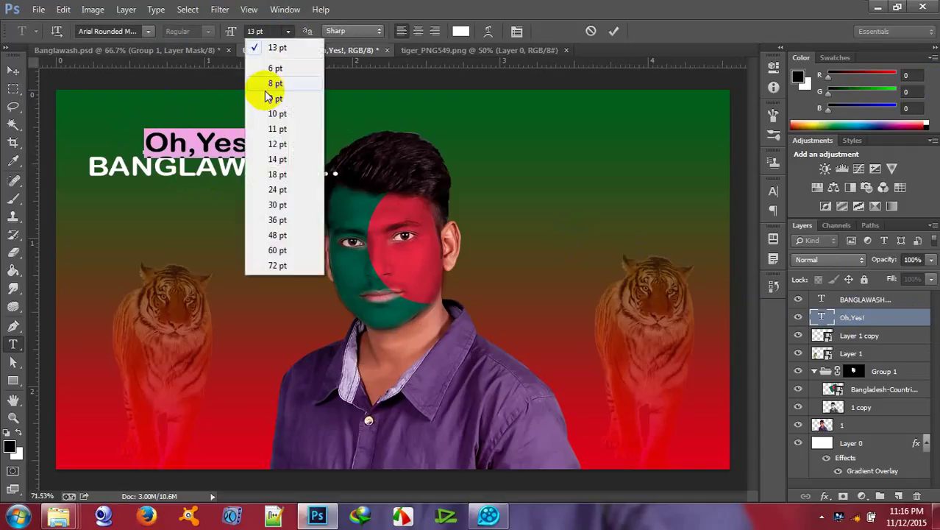
click(278, 128)
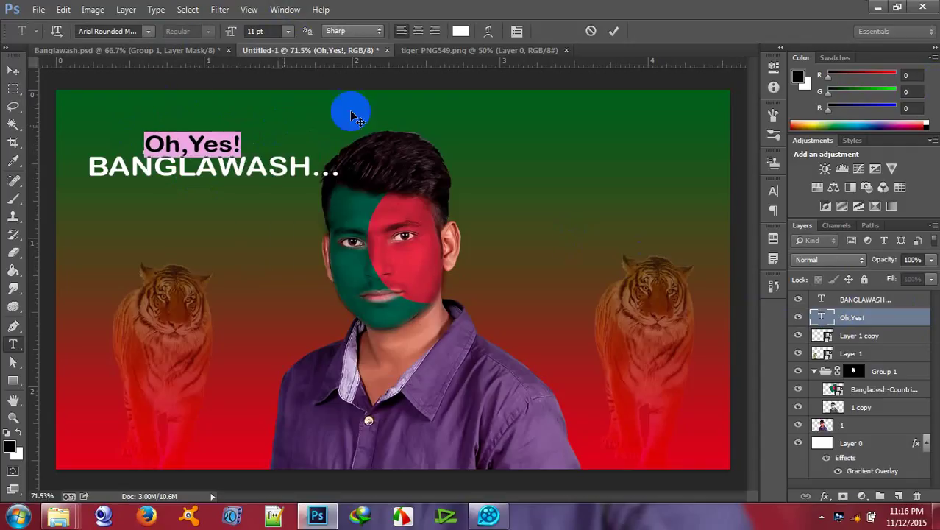
click(614, 32)
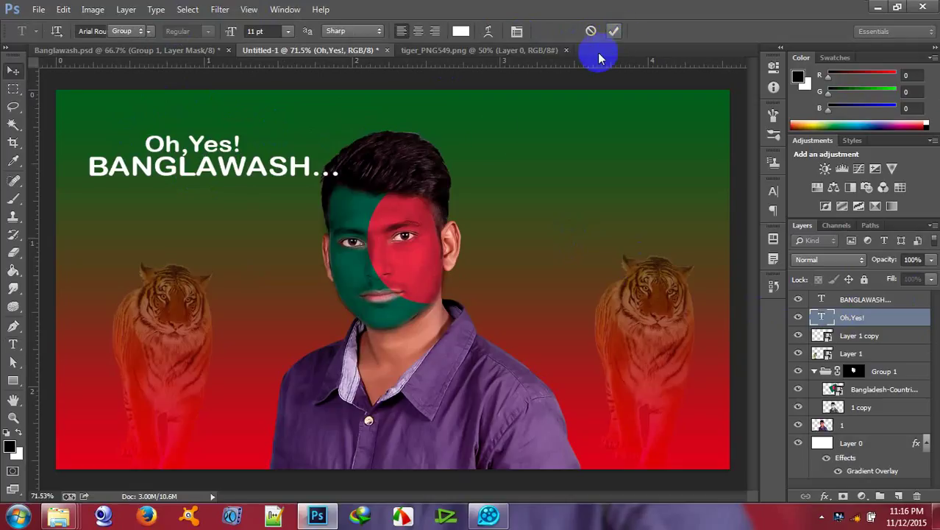
key(v)
Set the font size of the "BANGLAWASH..." text to 14 pt
double_click(827, 298)
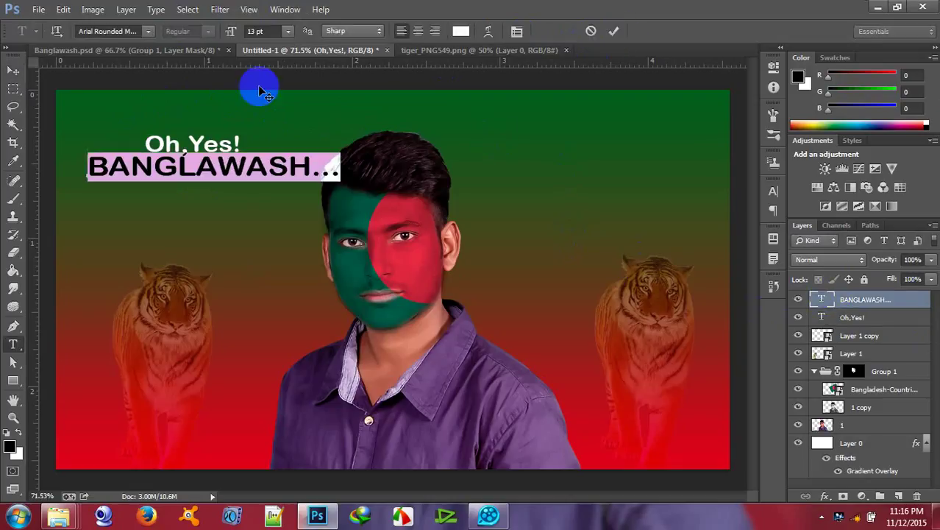
click(288, 31)
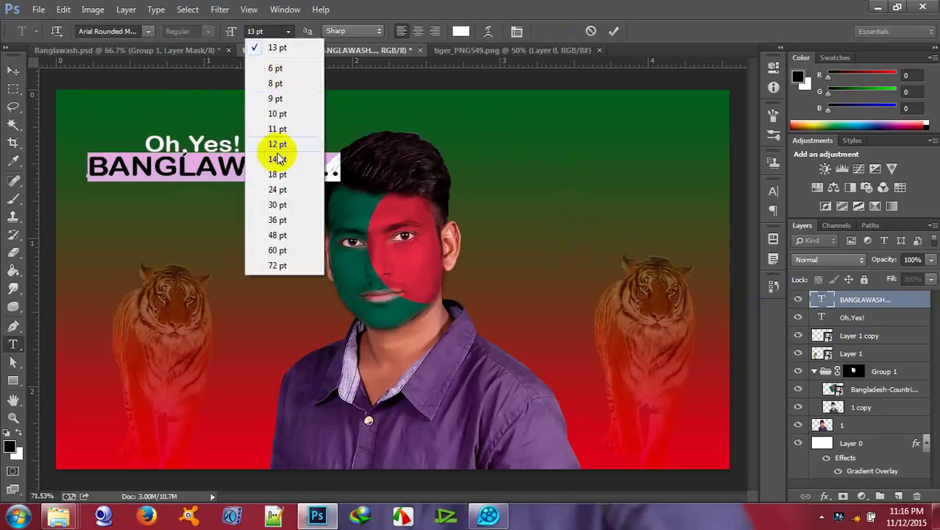
click(277, 159)
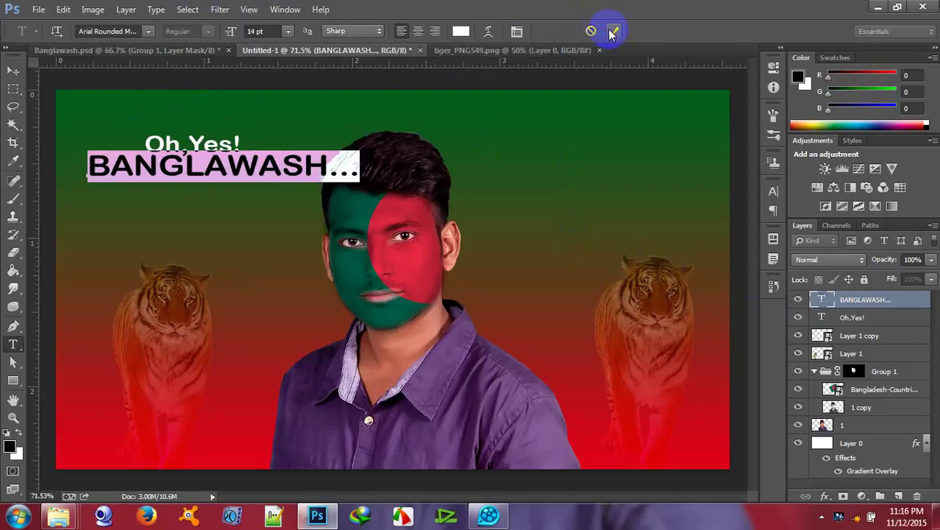
click(614, 32)
key(v)
Re-centre "Oh,Yes!" over the enlarged "BANGLAWASH..." and move both lines up and left, clear of the portrait's hair
click(14, 70)
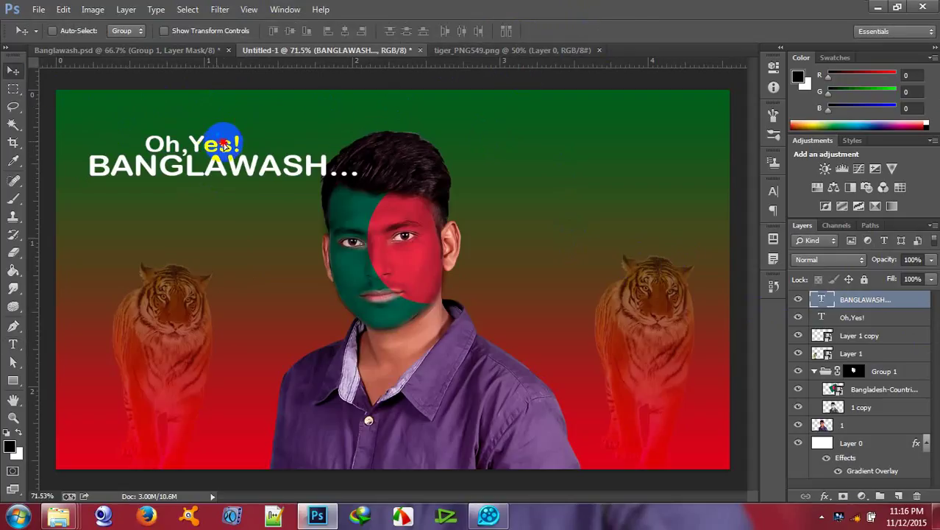
drag(210, 145, 227, 142)
click(845, 322)
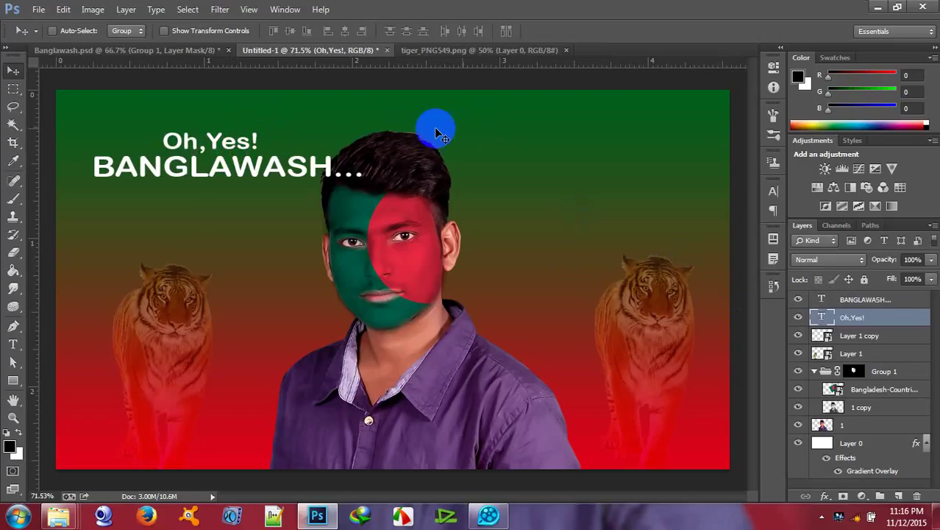
key(Right)
key(Right)
key(Right)
key(Right)
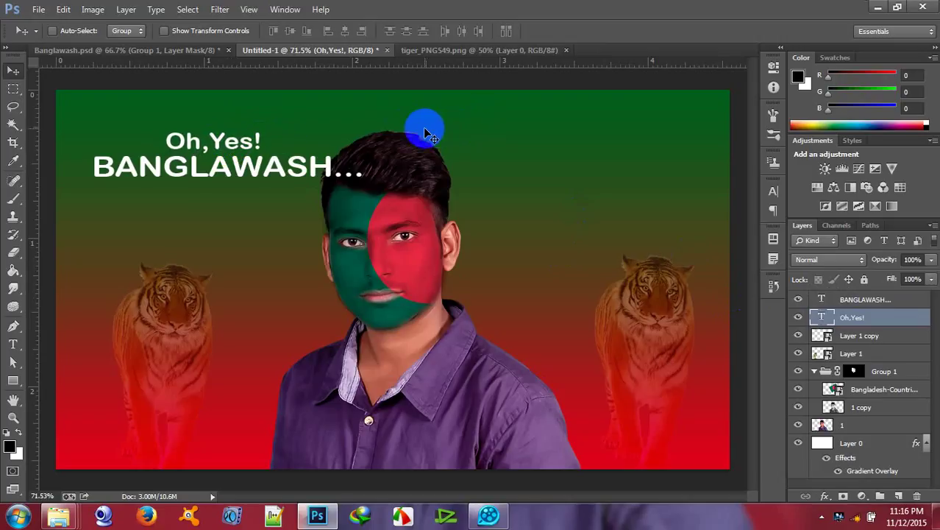
shift+click(846, 303)
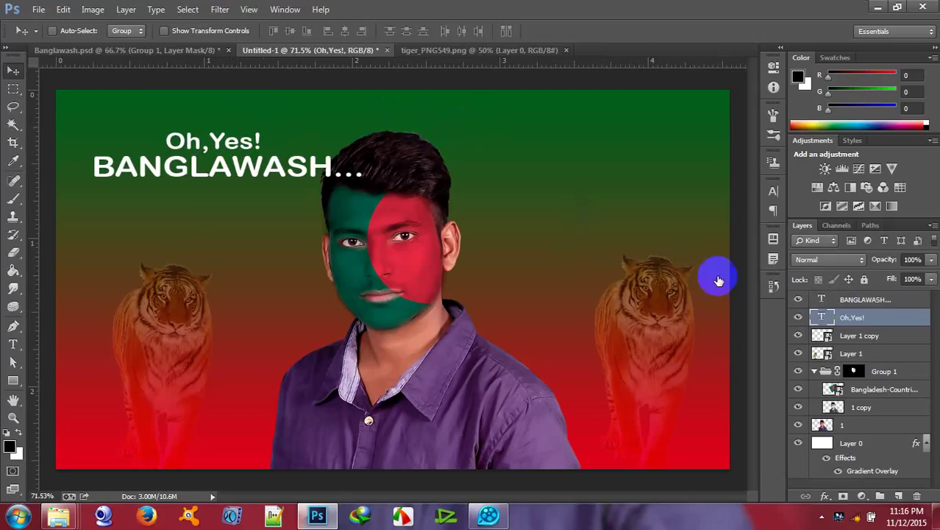
drag(235, 161, 209, 145)
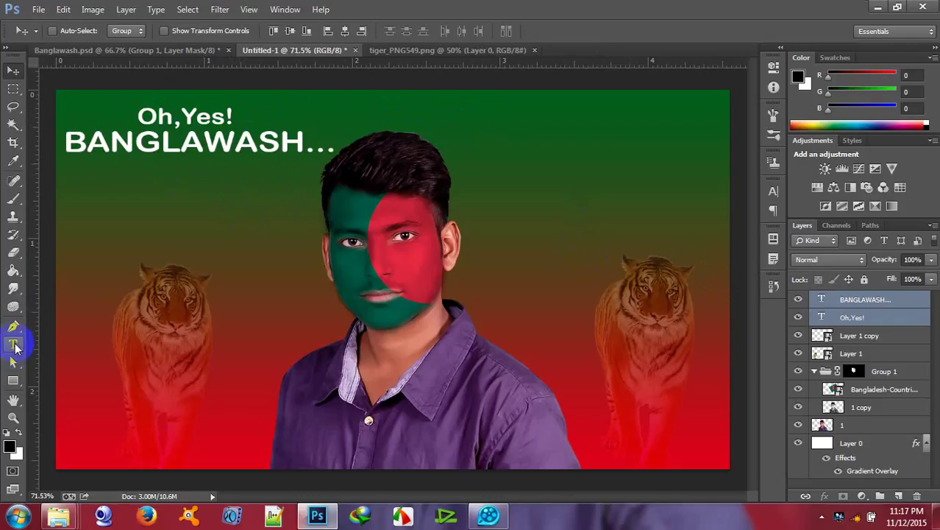
Add a credit line reading "Edit By" plus the editor's name beneath "BANGLAWASH..." and set its font to Open Sans
click(14, 345)
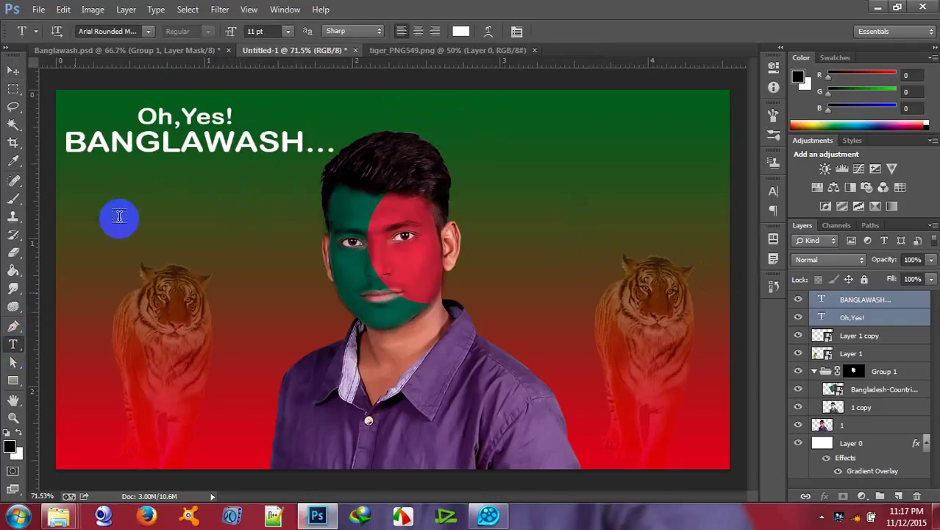
click(134, 172)
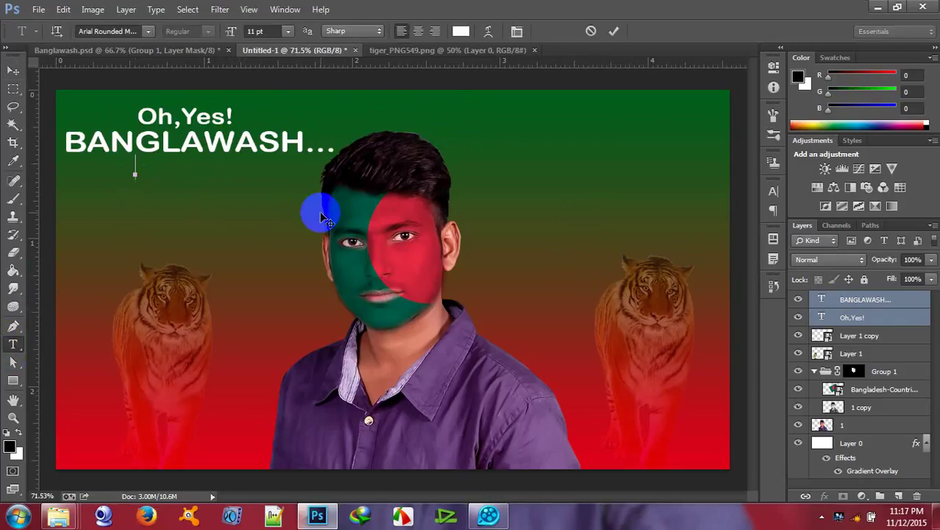
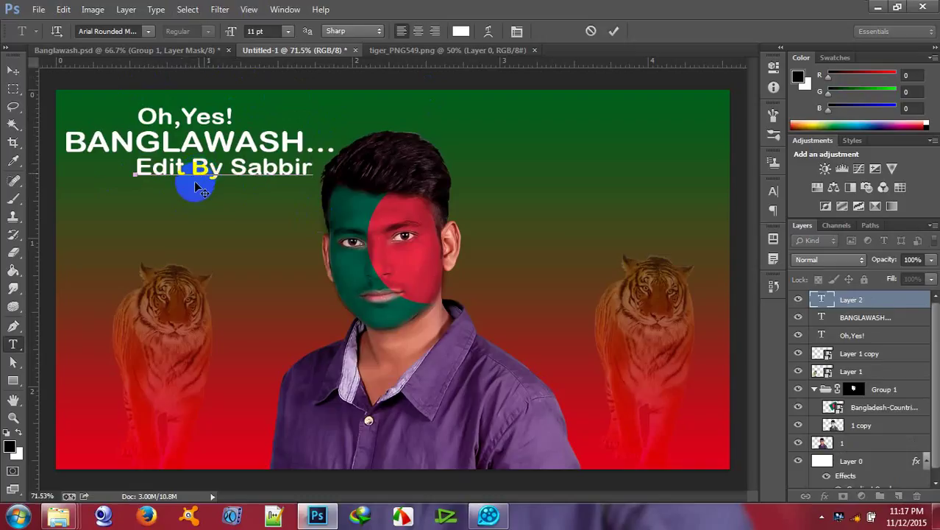
double_click(823, 302)
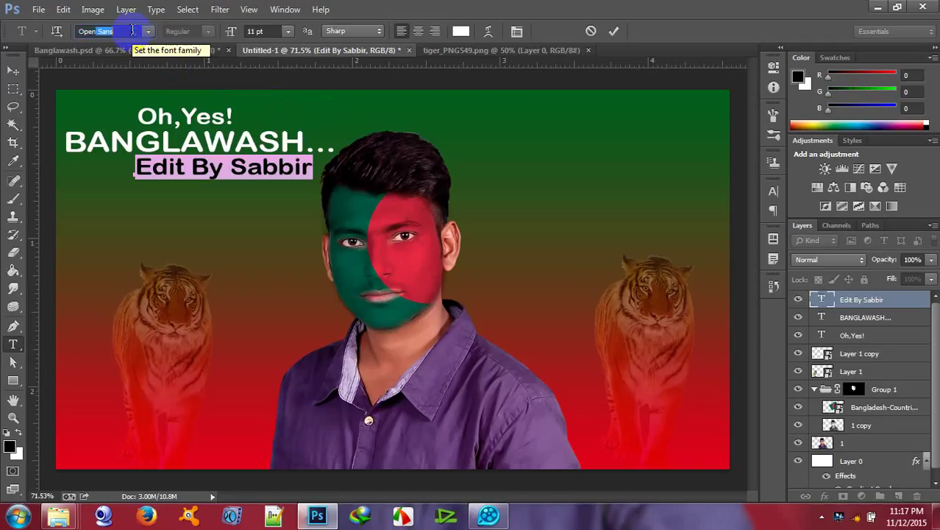
click(132, 30)
text(Open)
key(Return)
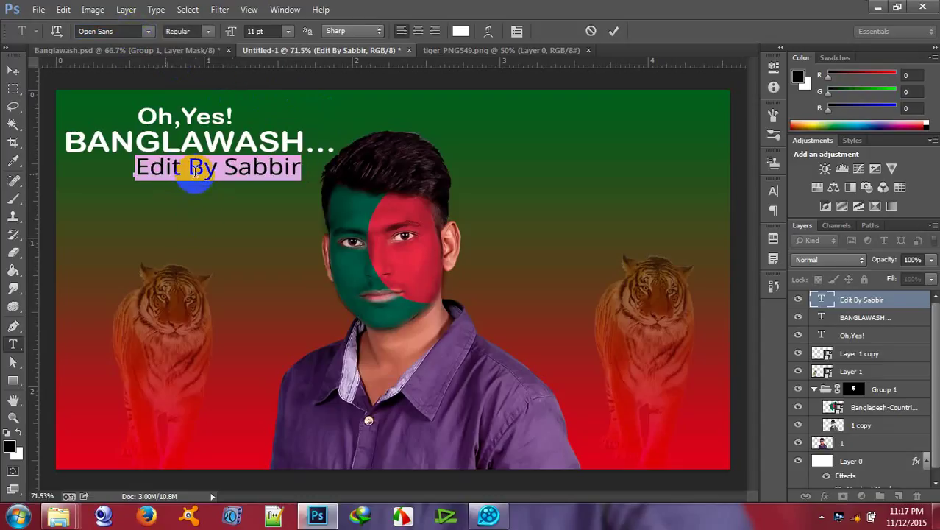
Set the credit line's font size to 6 pt and its horizontal scale to 164%
click(288, 35)
click(280, 77)
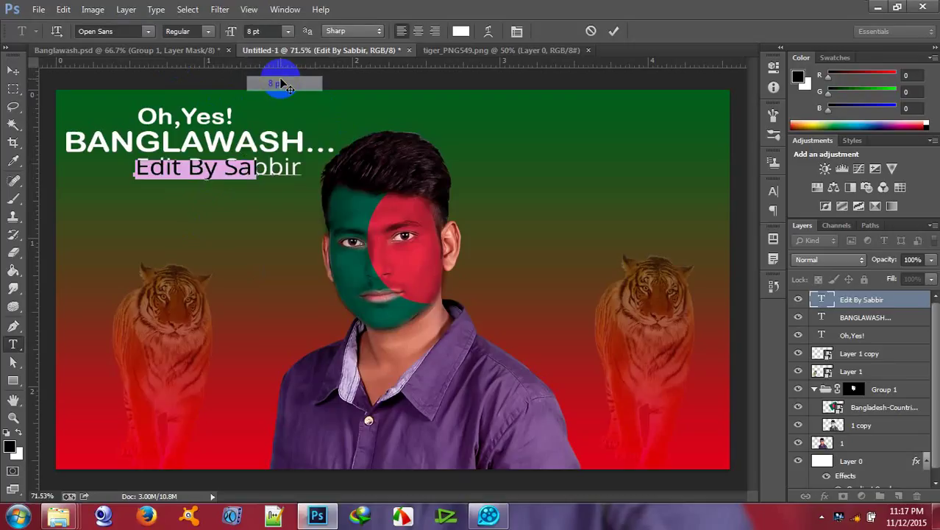
click(289, 32)
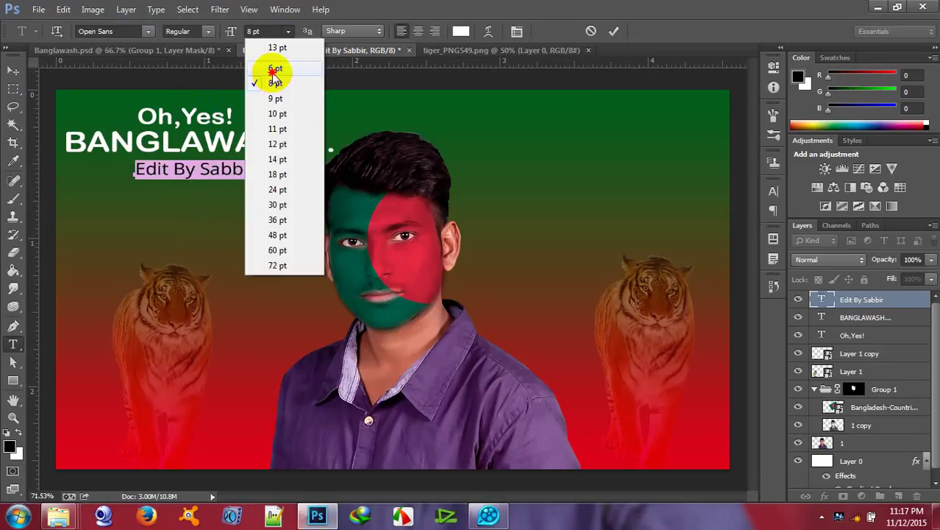
click(274, 69)
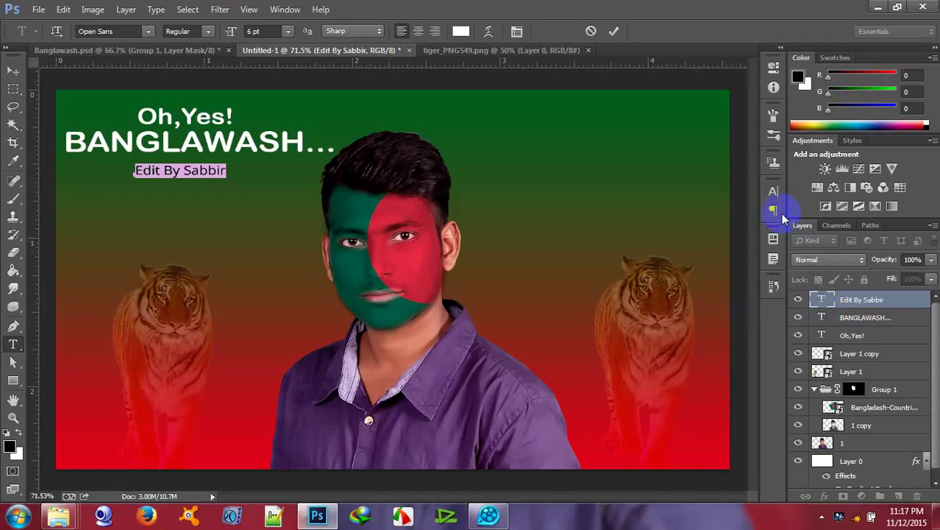
click(774, 194)
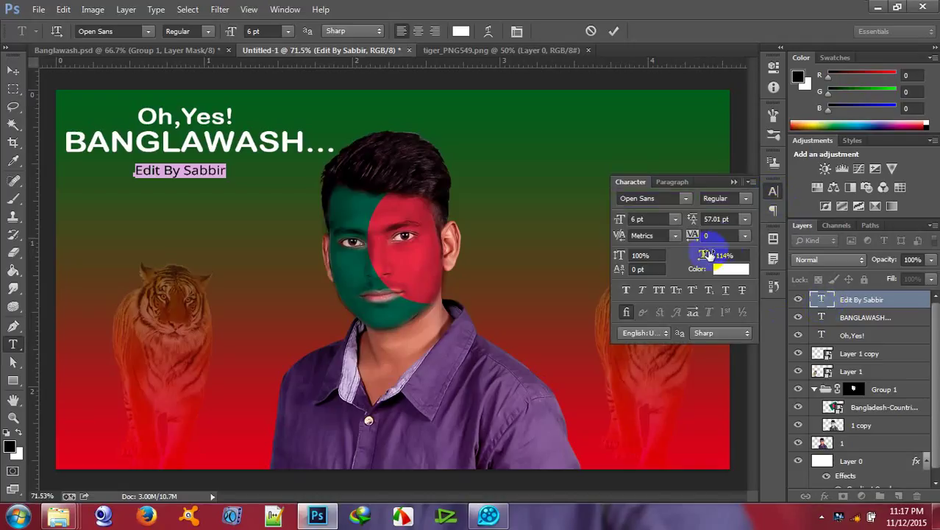
drag(710, 255, 741, 255)
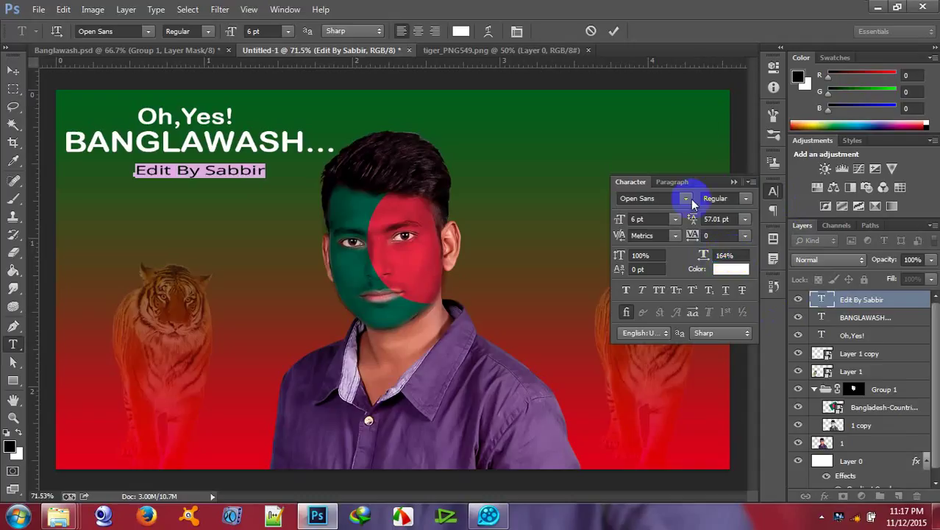
click(614, 31)
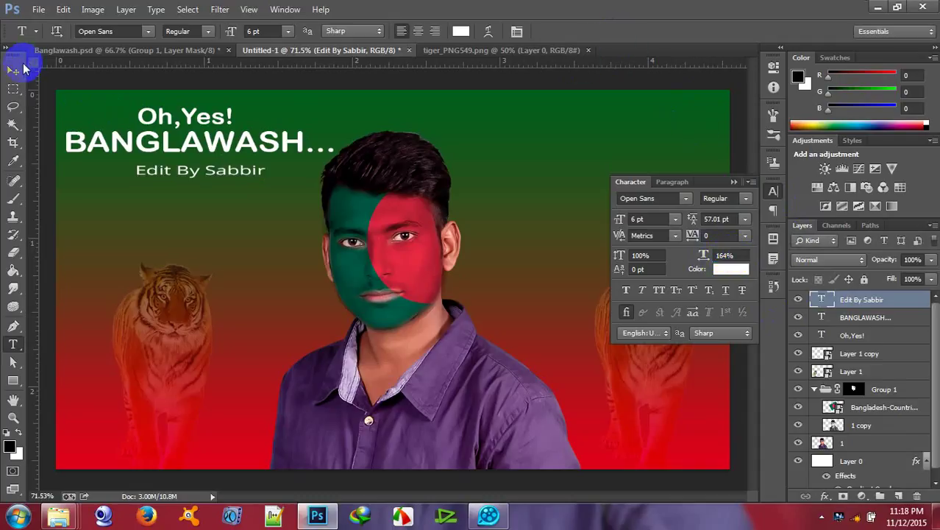
Position the credit line centred closely beneath "BANGLAWASH..." and collapse the character settings
click(13, 70)
drag(186, 167, 178, 163)
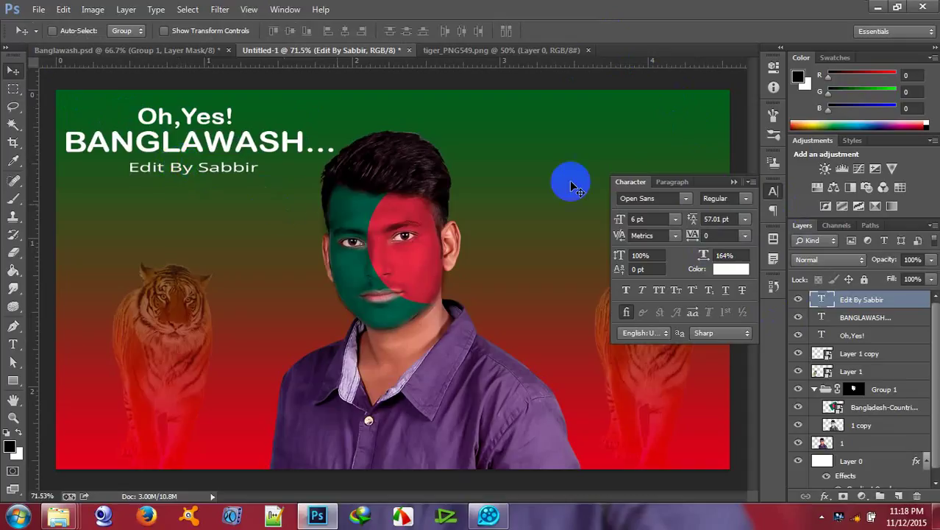
click(733, 182)
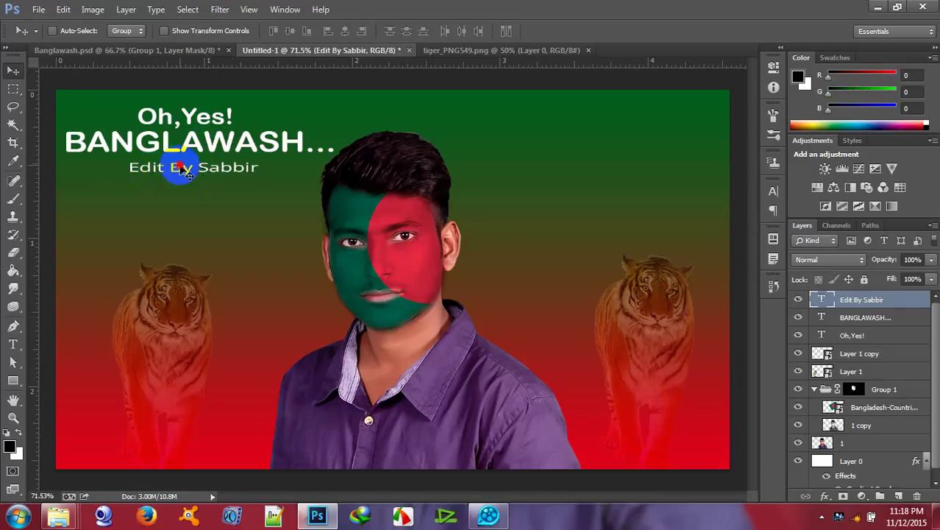
key(Right)
key(Right)
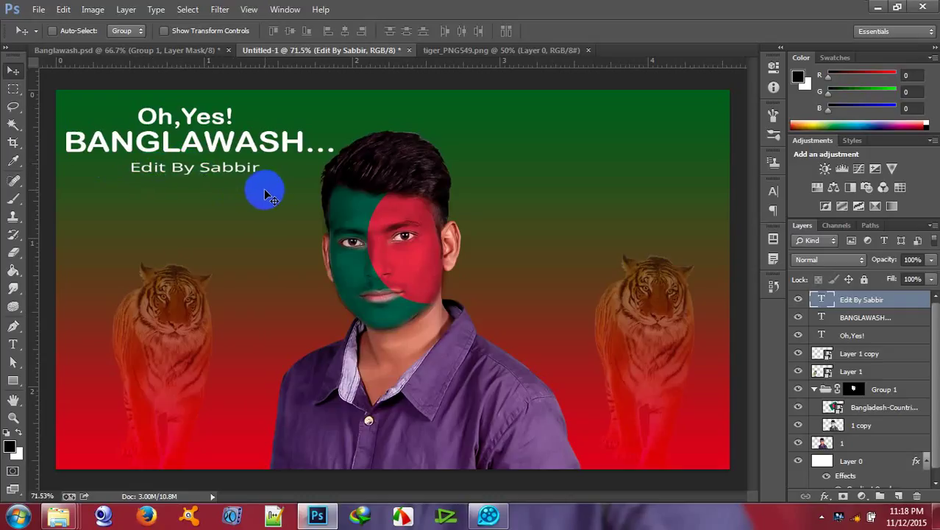
drag(266, 191, 264, 188)
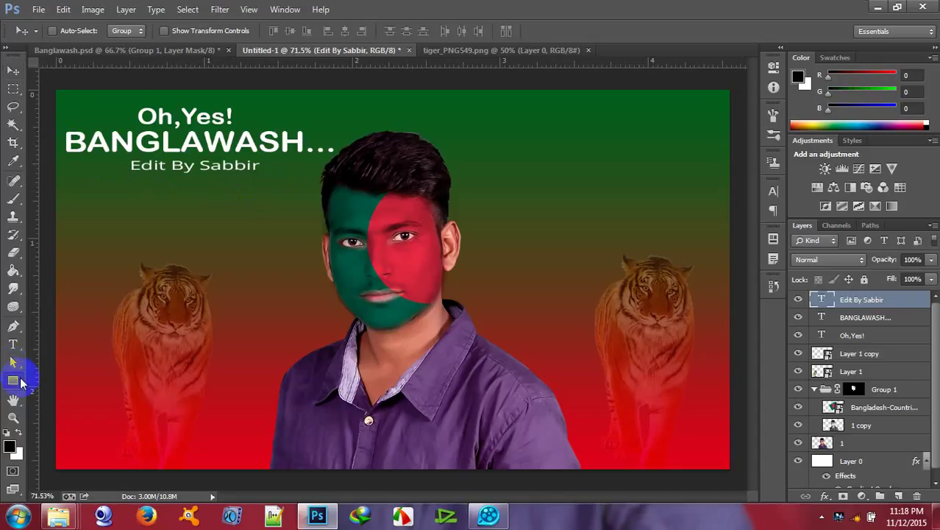
Draw a thin horizontal rectangle about 169 by 7 px below the credit line and fill it black
click(21, 383)
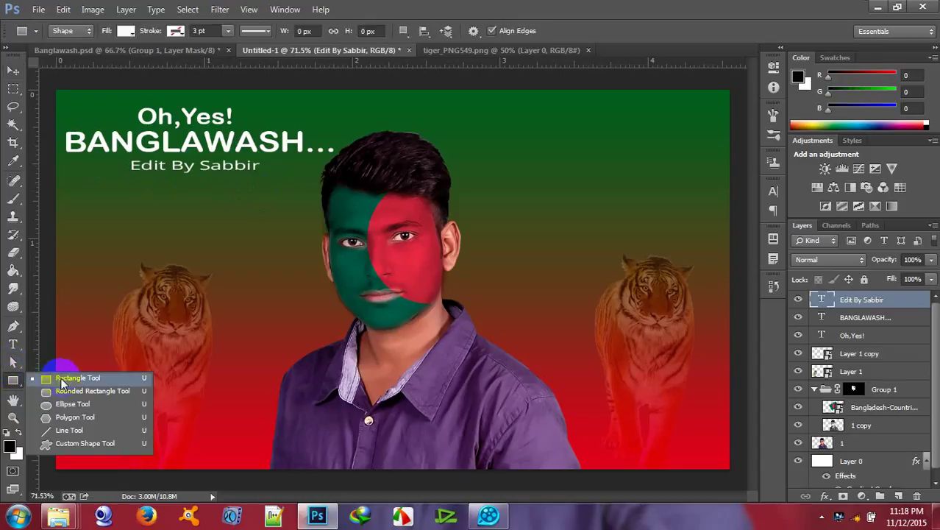
click(62, 379)
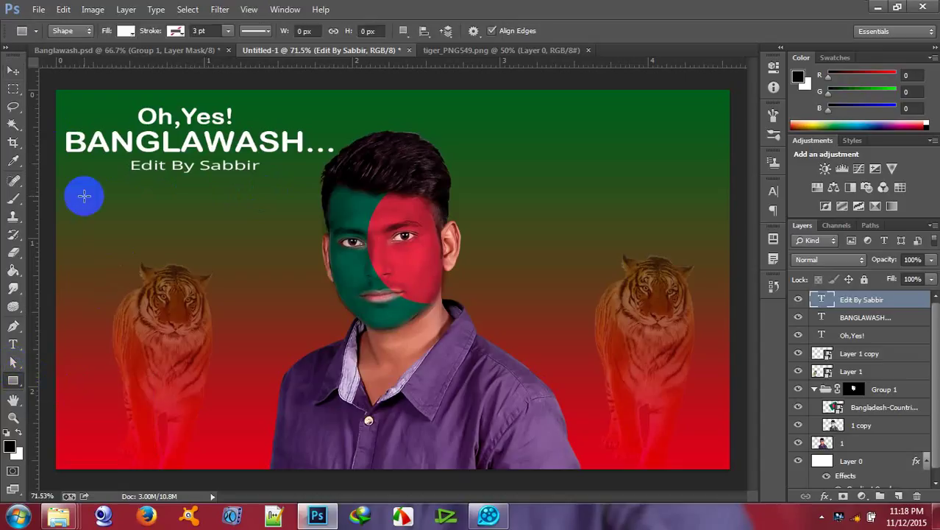
drag(96, 204, 177, 202)
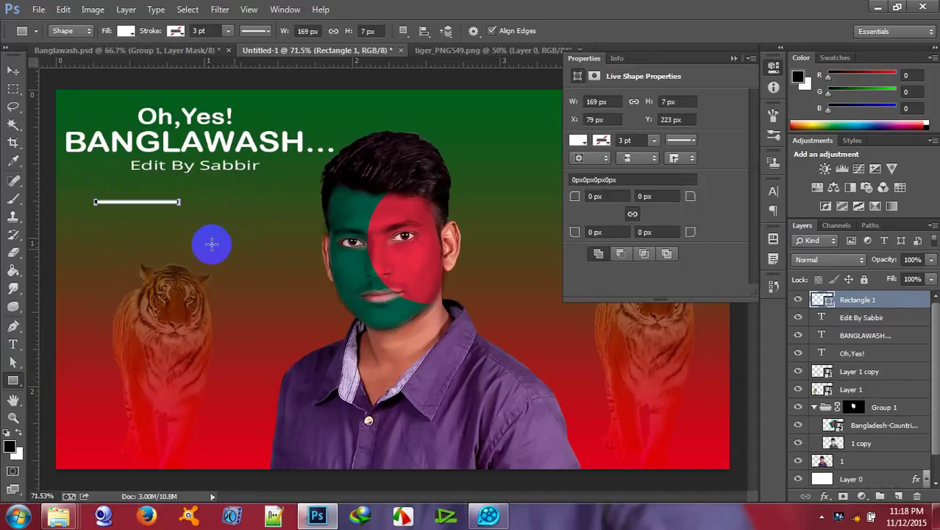
click(128, 34)
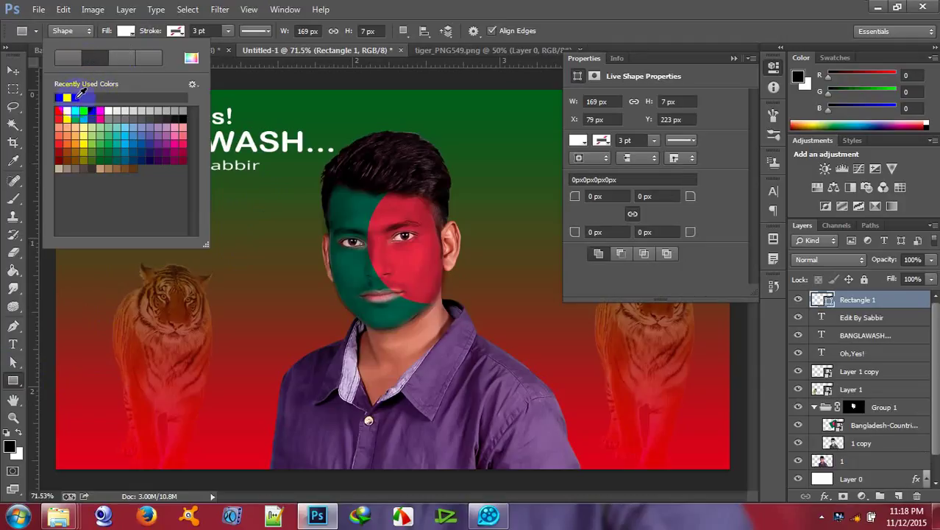
click(360, 13)
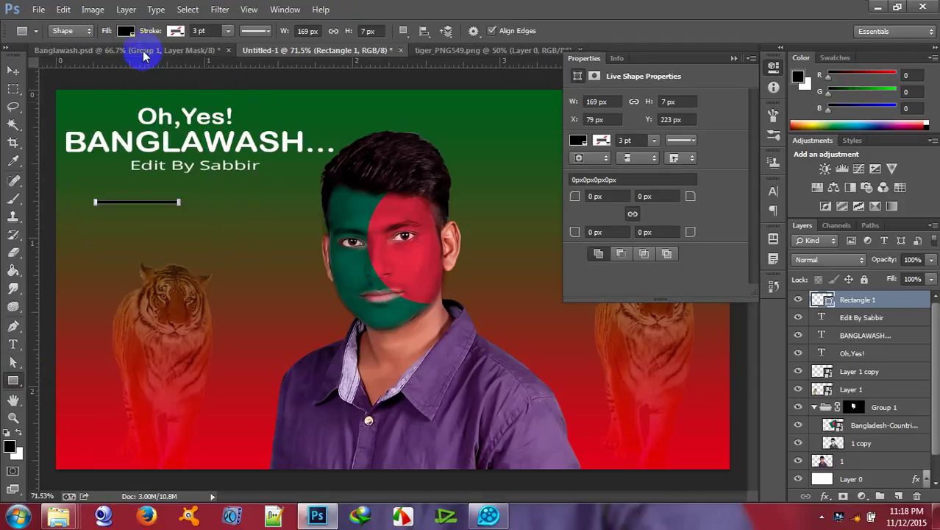
Move the black bar level with the credit line, aligning its outer end with the start of "BANGLAWASH..."
click(13, 70)
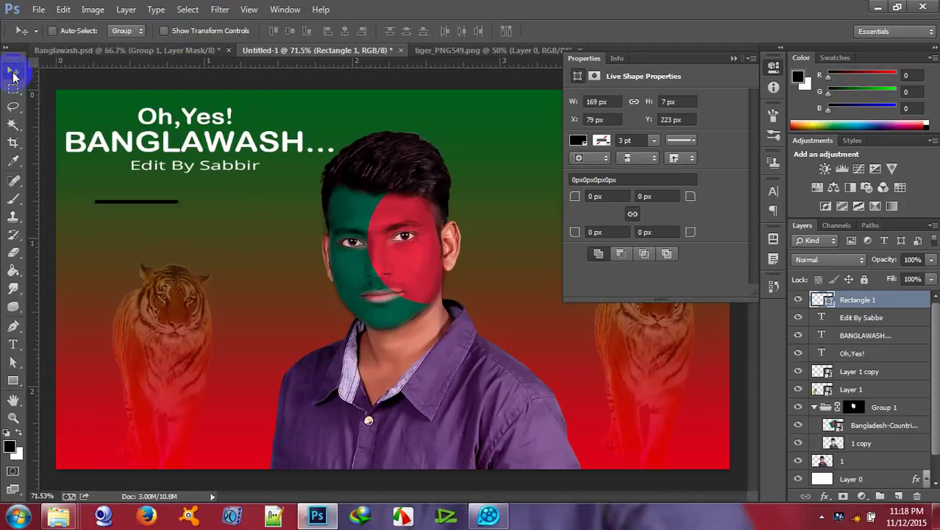
click(120, 163)
click(136, 208)
drag(136, 208, 99, 170)
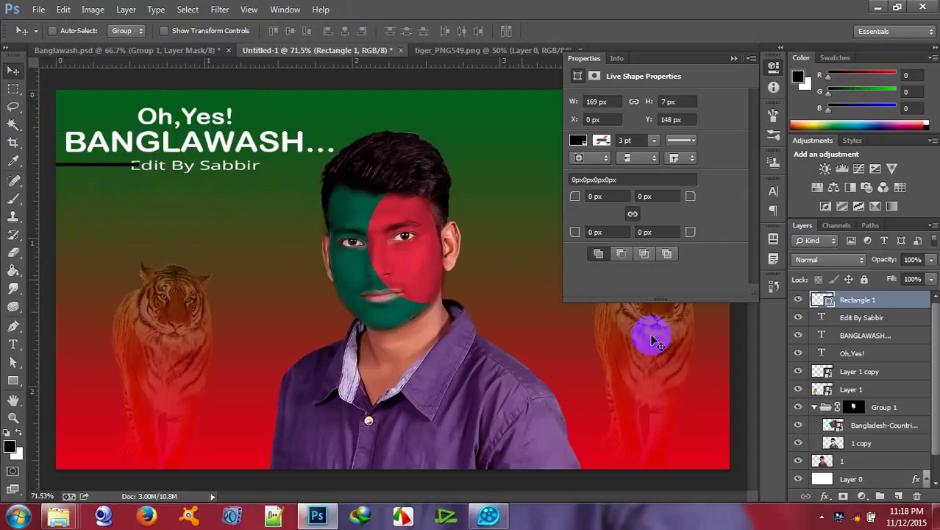
click(733, 59)
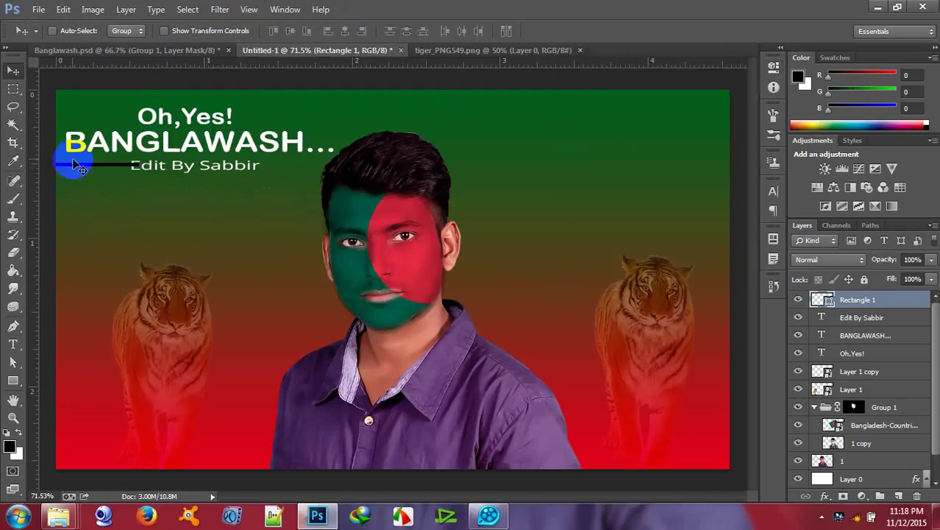
drag(79, 160, 86, 165)
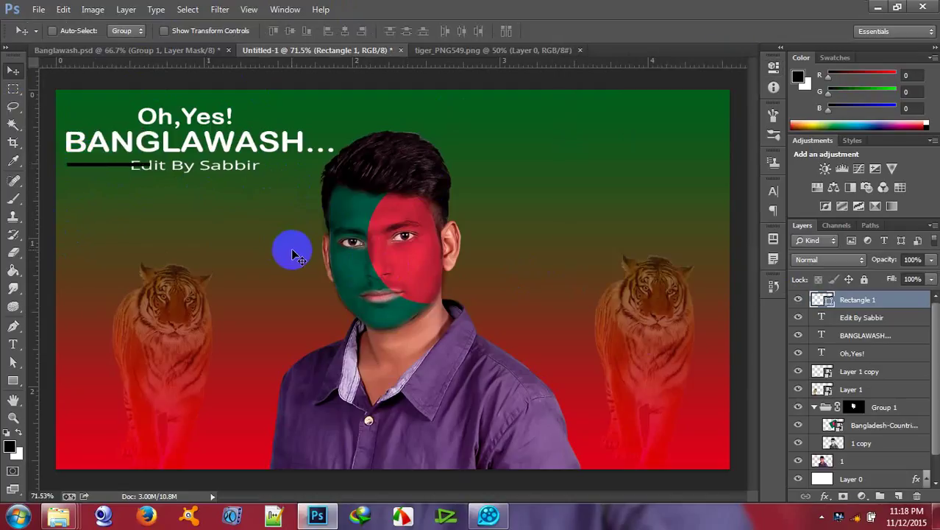
Shorten the black bar to about 76% of its width so it ends where the credit line begins
key(ctrl+t)
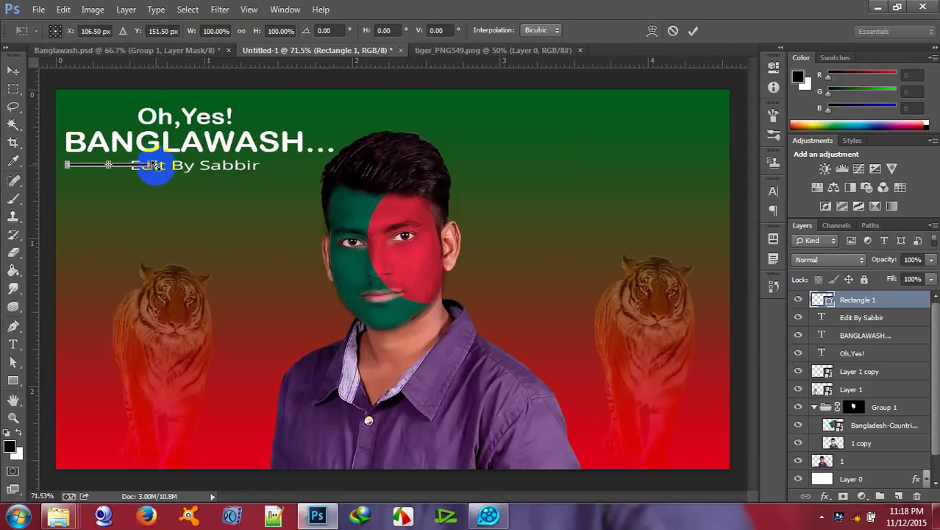
drag(148, 165, 141, 165)
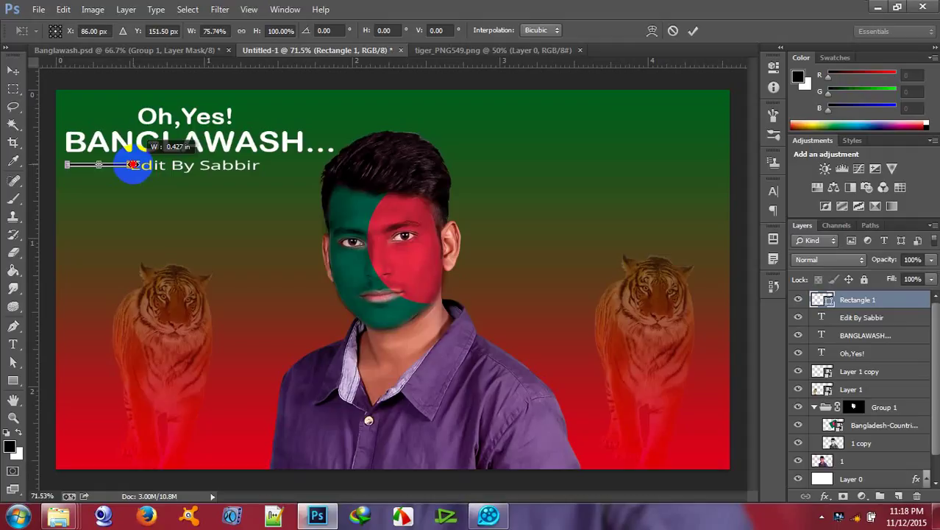
click(693, 30)
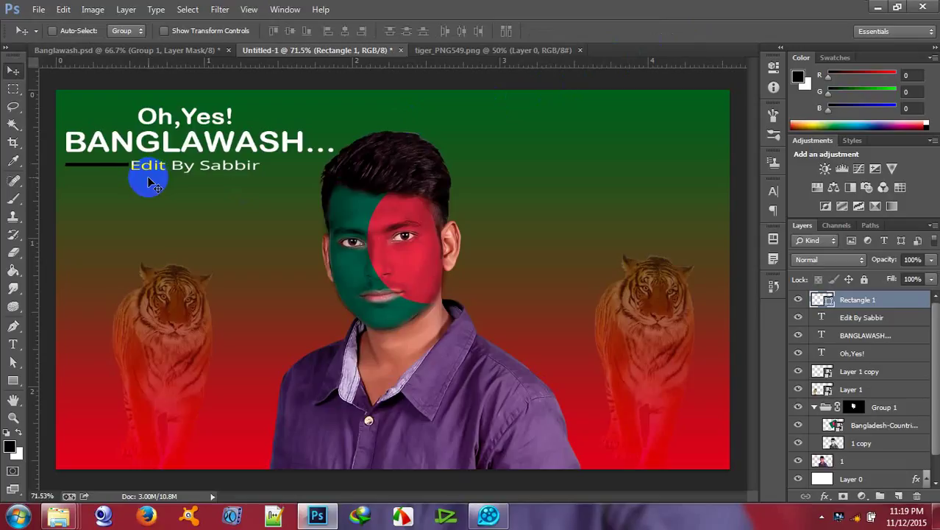
Place a copy of the black bar just beneath the first one and group the two bars
drag(96, 169, 97, 176)
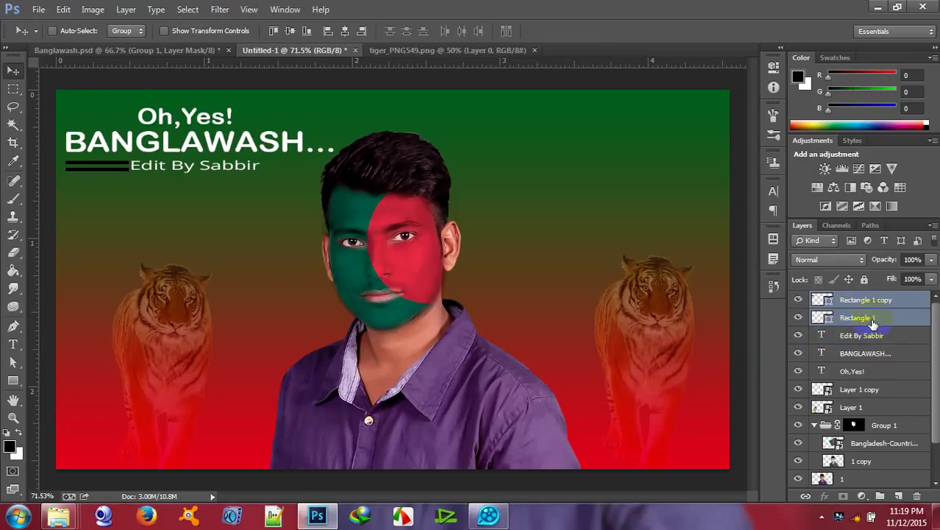
key(ctrl+g)
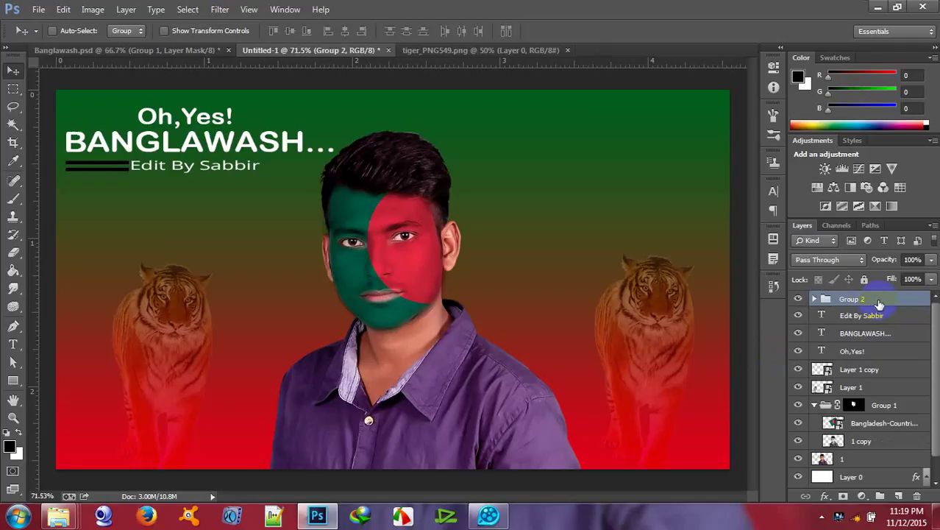
Duplicate the group of two bars and place the copy at the other end of the credit line, level with the original
right_click(876, 305)
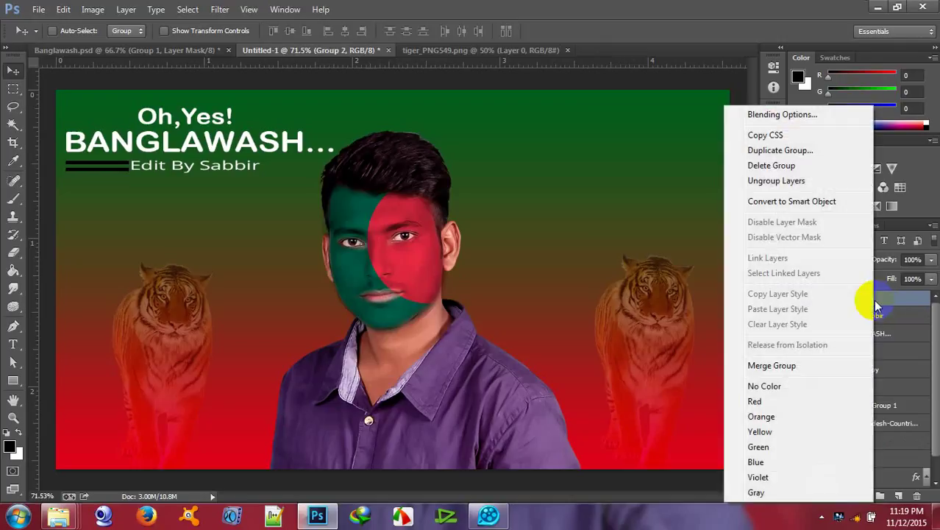
click(780, 150)
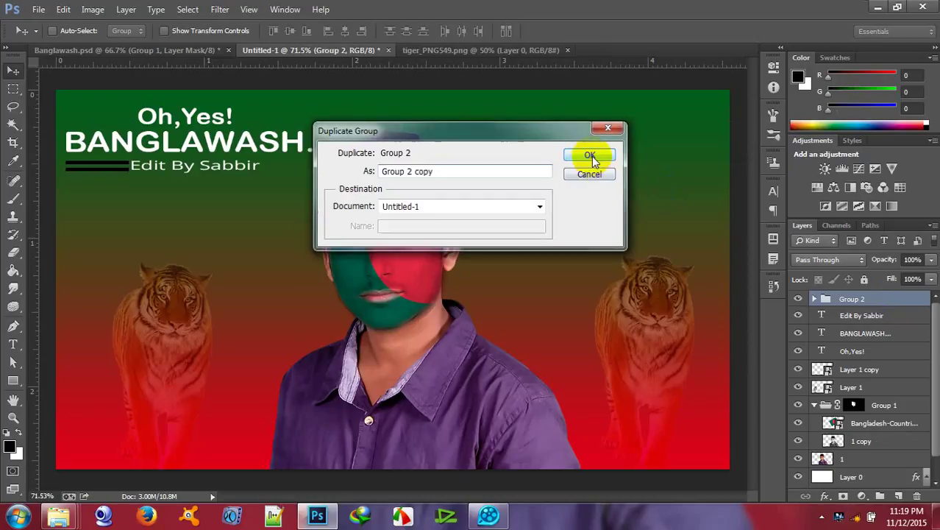
click(591, 154)
drag(168, 180, 126, 171)
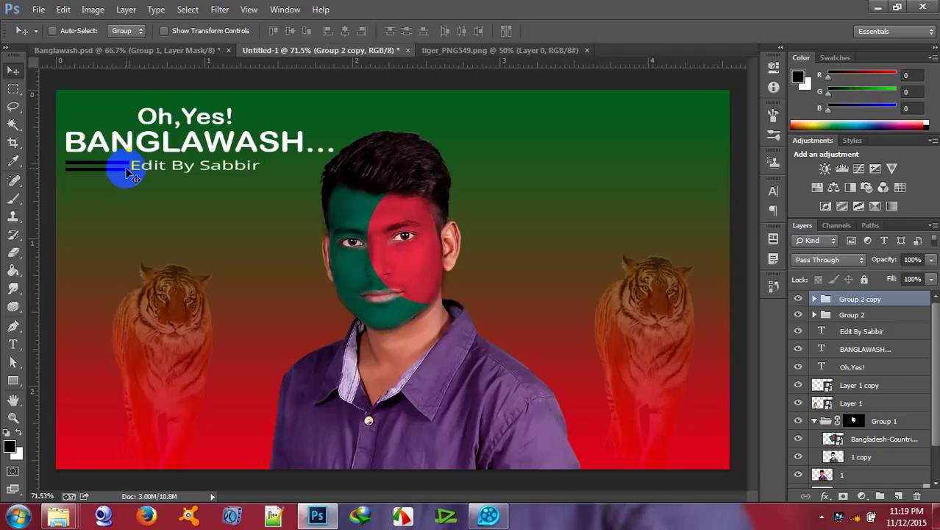
drag(116, 173, 313, 177)
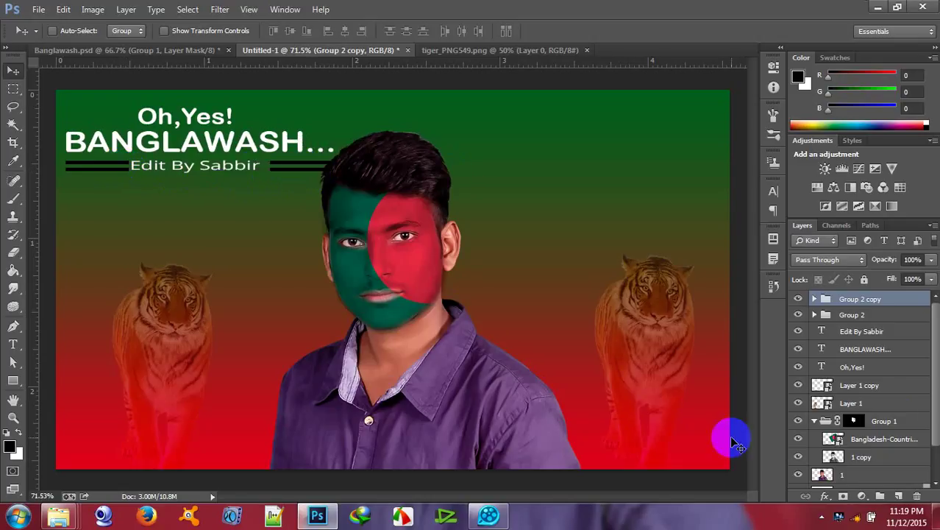
Shift the portrait layer and its face-paint group together to the right until the hair clears the bars beside the credit line
drag(936, 372, 910, 392)
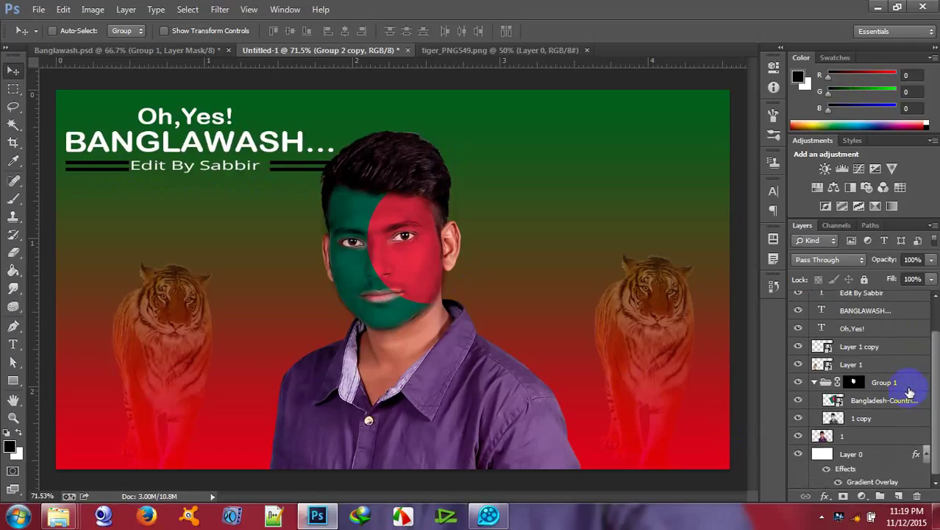
click(906, 390)
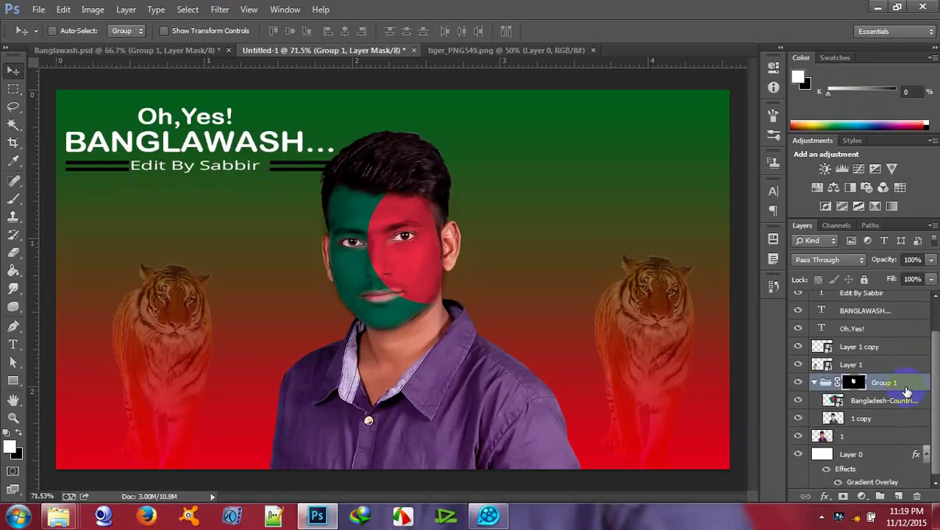
ctrl+click(873, 436)
key(Right)
key(Right)
key(Right)
key(Right)
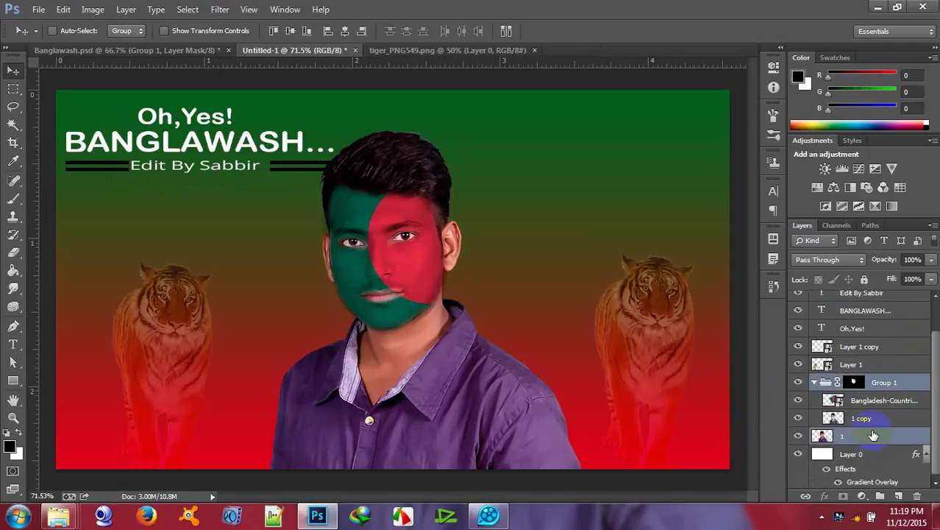
key(Right)
key(Right)
key(Right)
key(Right)
key(Right)
key(Right)
key(Right)
key(Right)
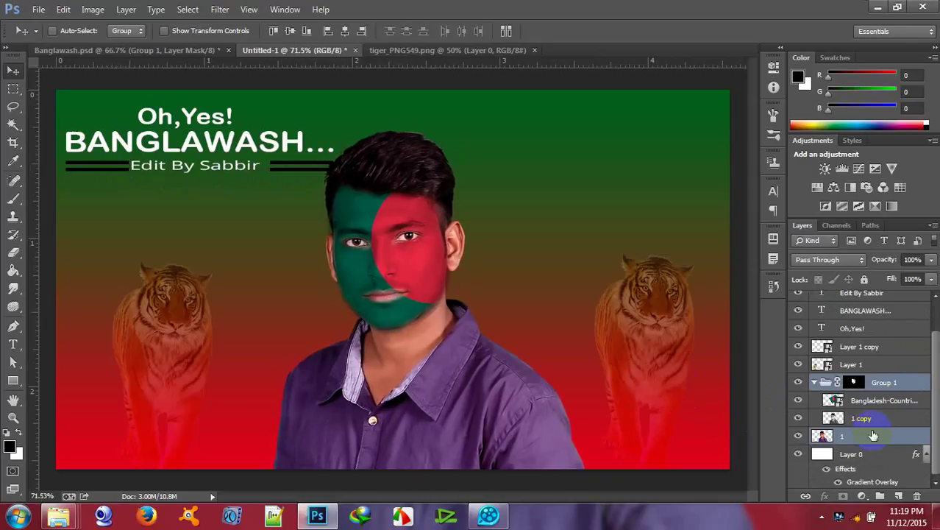
key(Right)
key(Right)
key(Right)
key(Right)
key(Right)
key(Right)
key(Right)
key(Right)
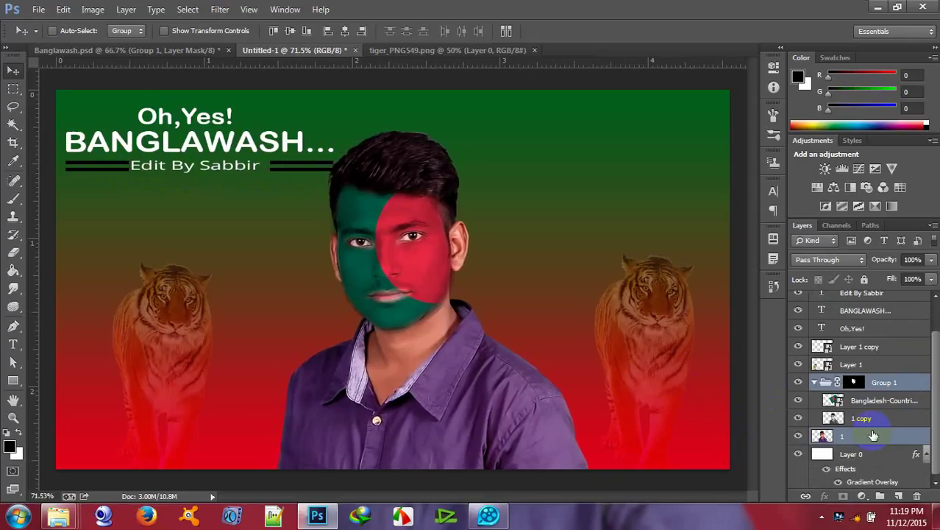
key(Right)
key(Right)
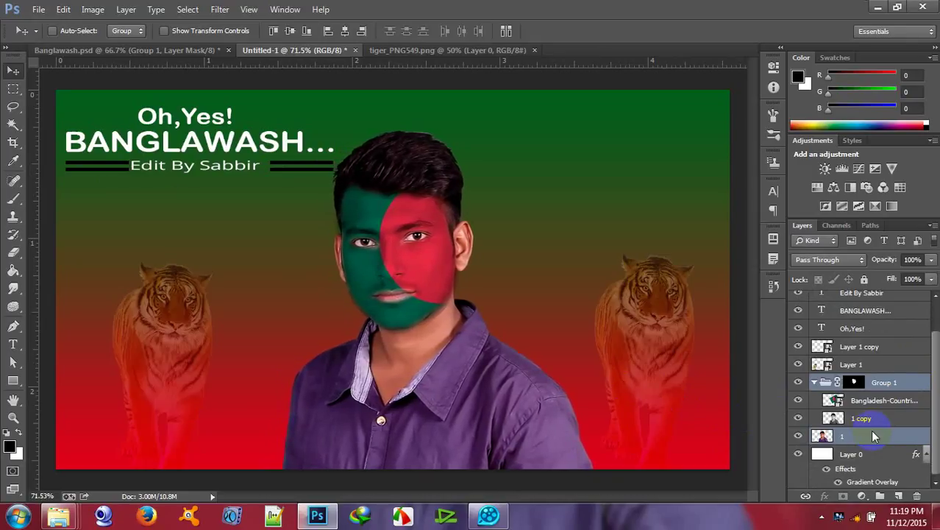
Nudge the credit line to the right so it sits centred between the two pairs of bars
click(937, 350)
scroll(938, 350, up, 1)
click(864, 324)
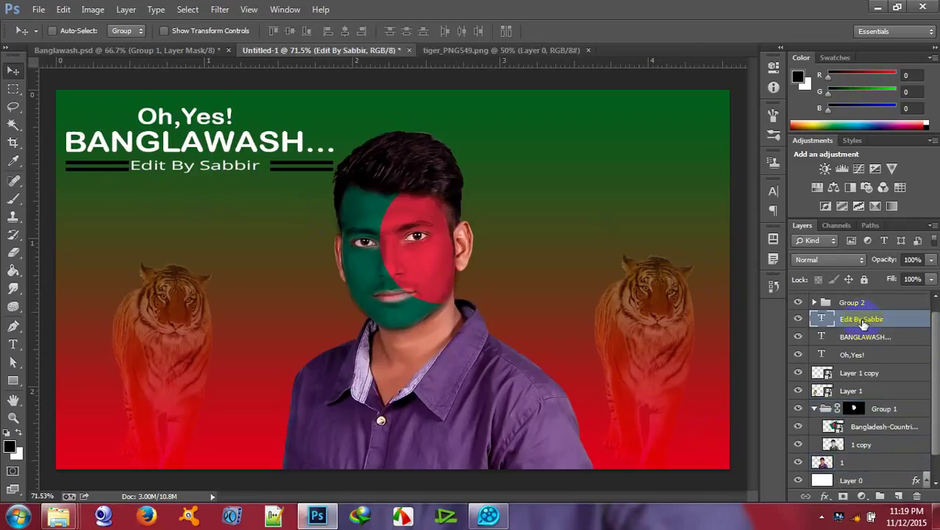
key(Right)
key(Right)
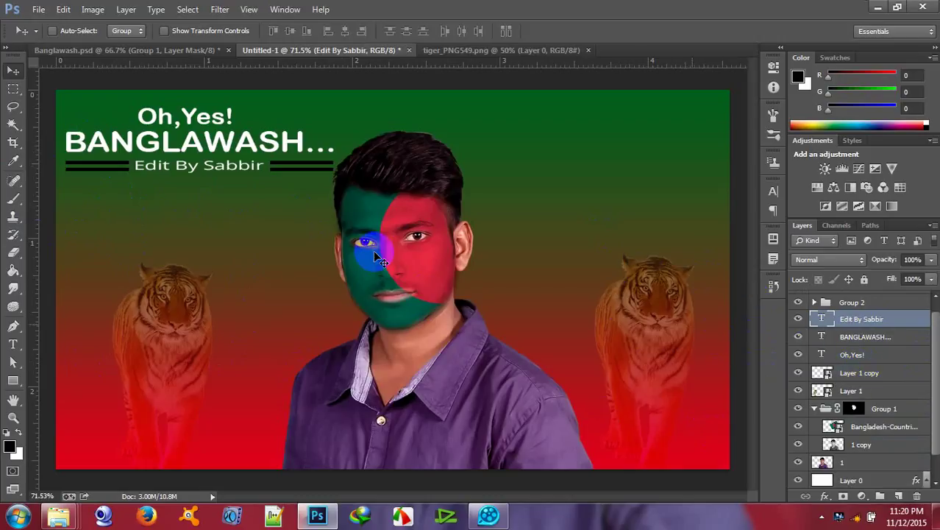
Rotate all three text lines and both bar groups together to -27.66° and position them in the corner beside the portrait's head
click(874, 360)
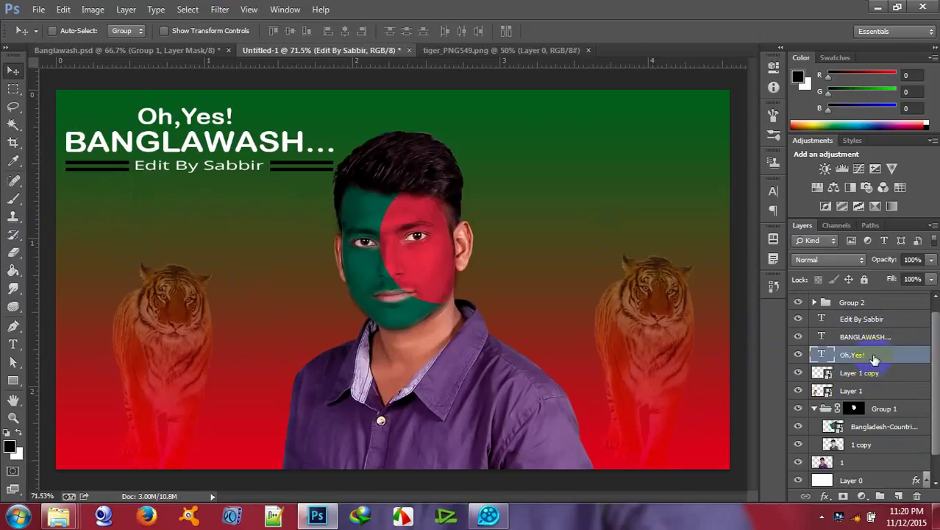
scroll(938, 335, up, 1)
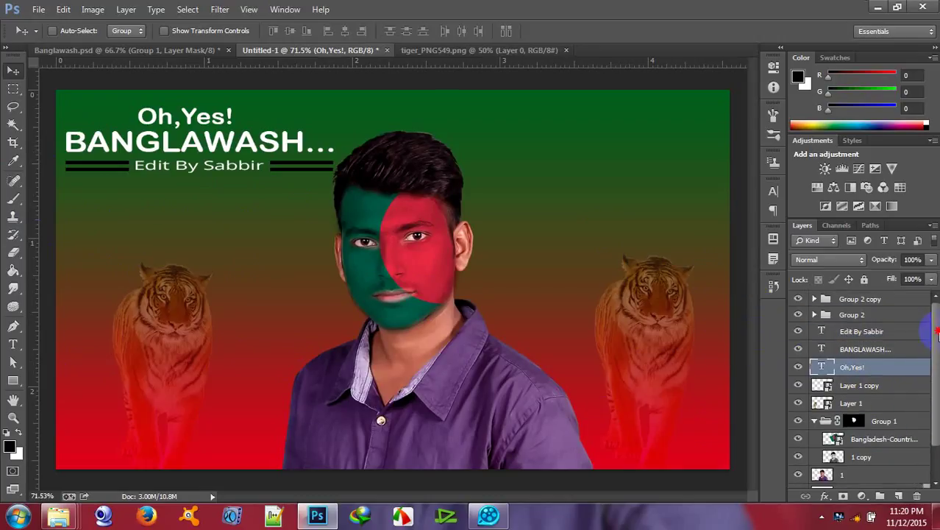
shift+click(899, 304)
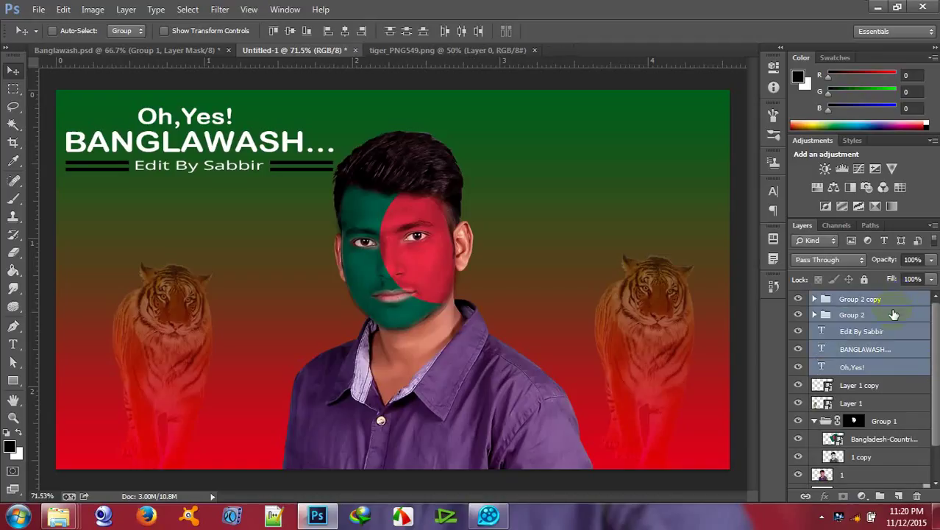
key(ctrl+t)
key(ctrl+0)
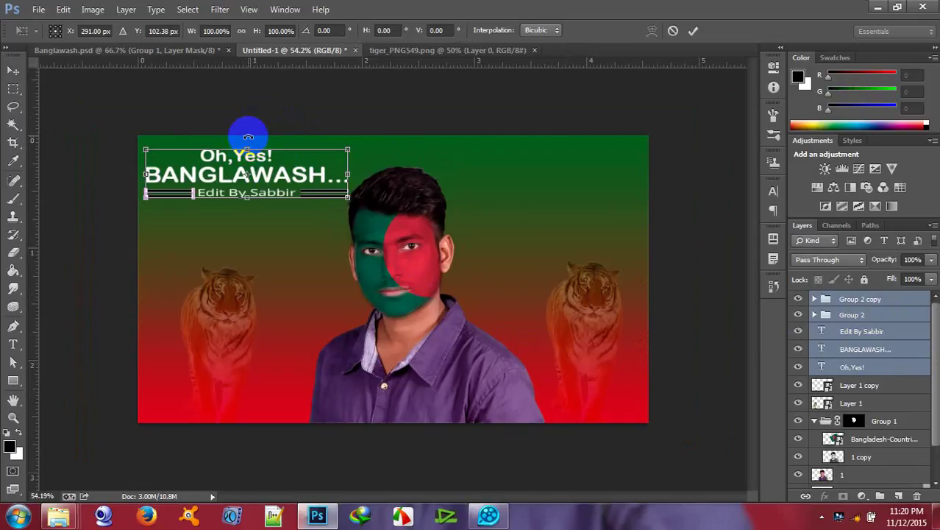
drag(246, 133, 253, 185)
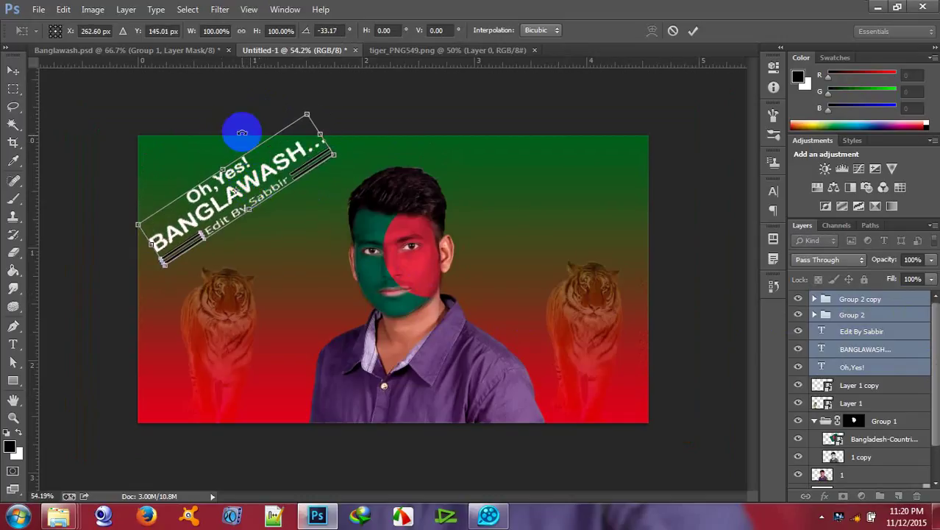
drag(241, 130, 251, 125)
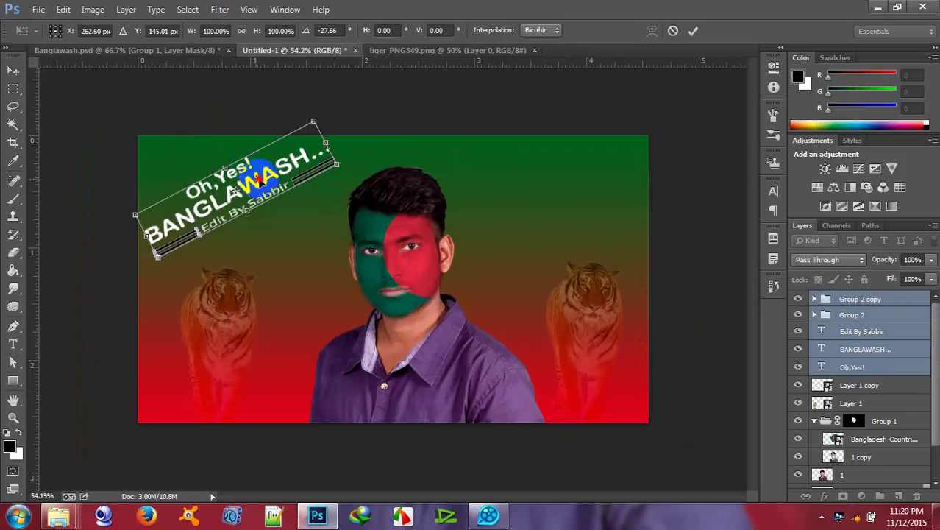
drag(259, 179, 268, 180)
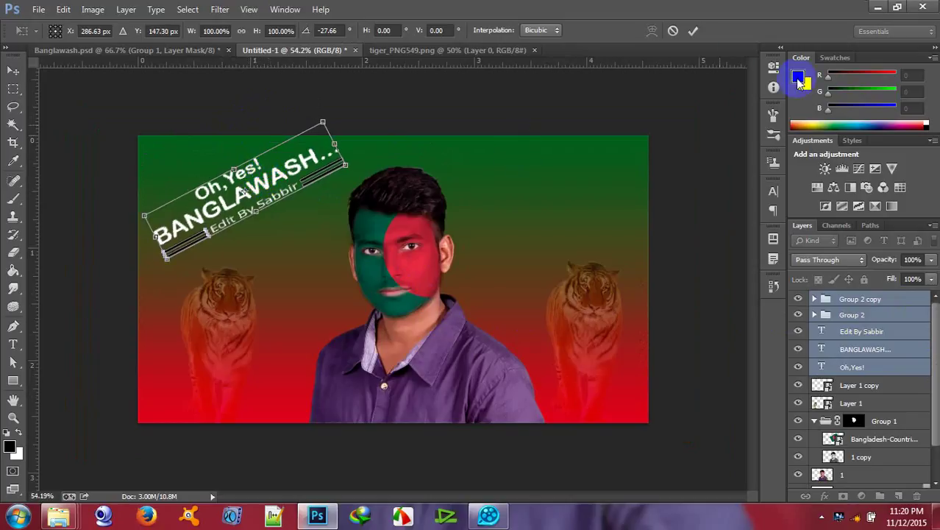
click(691, 32)
key(ctrl+plus)
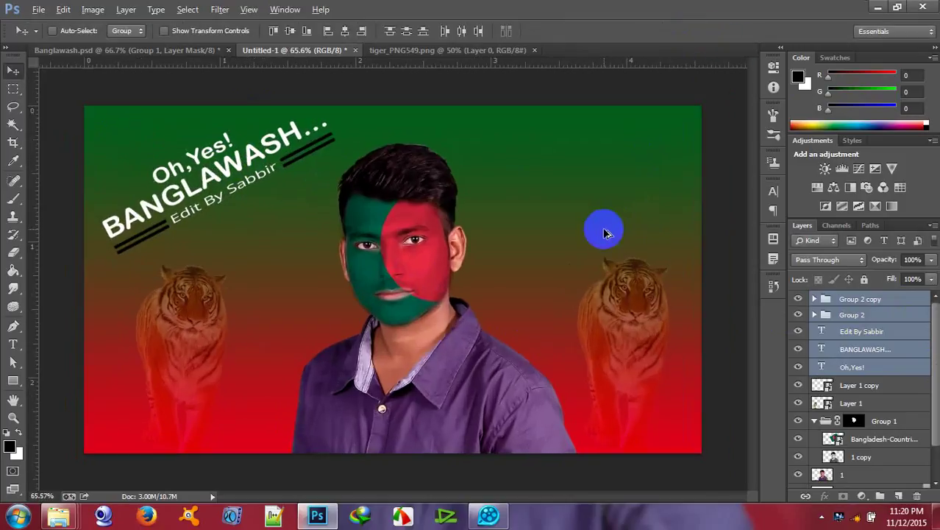
scroll(607, 233, up, 1)
scroll(606, 233, down, 1)
scroll(606, 234, up, 1)
scroll(605, 234, down, 1)
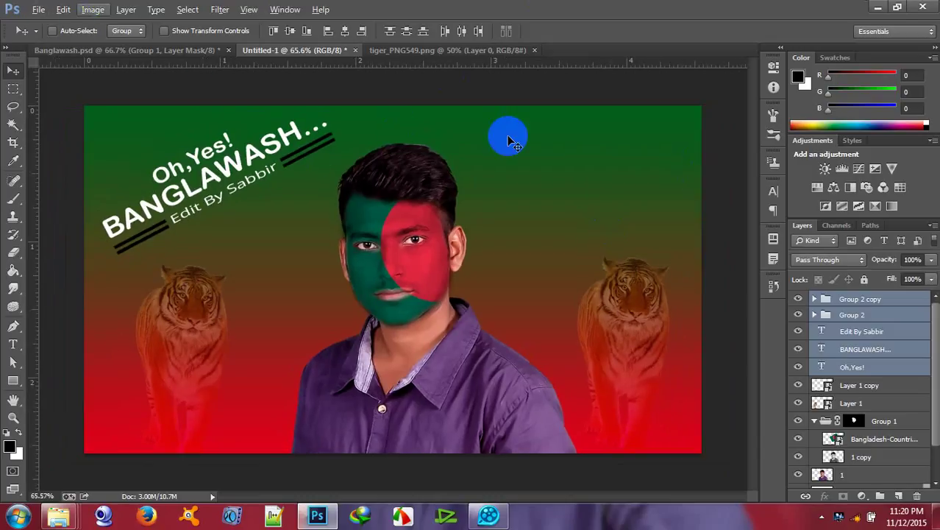
click(40, 11)
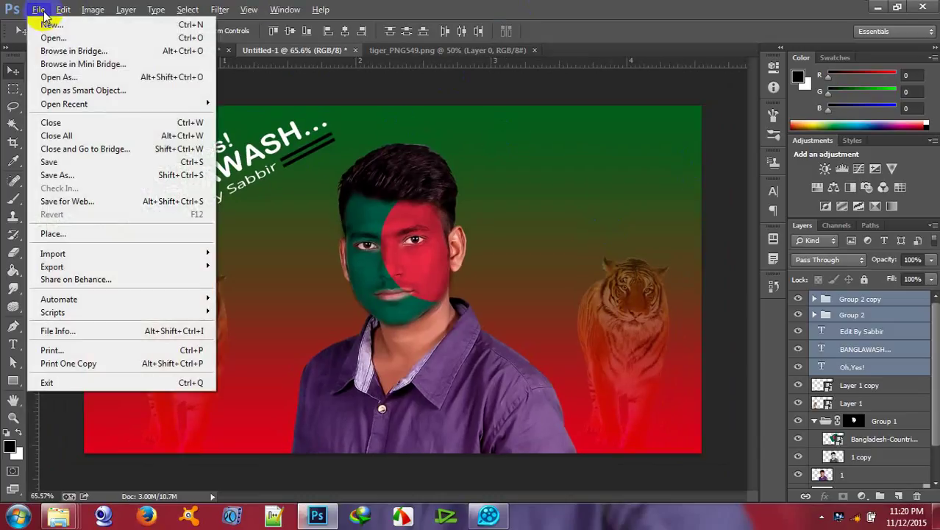
click(77, 176)
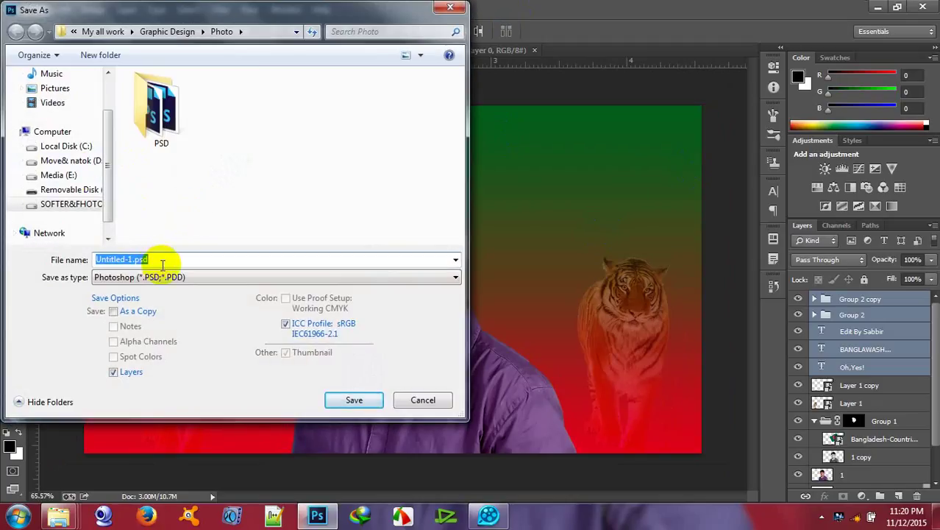
click(184, 279)
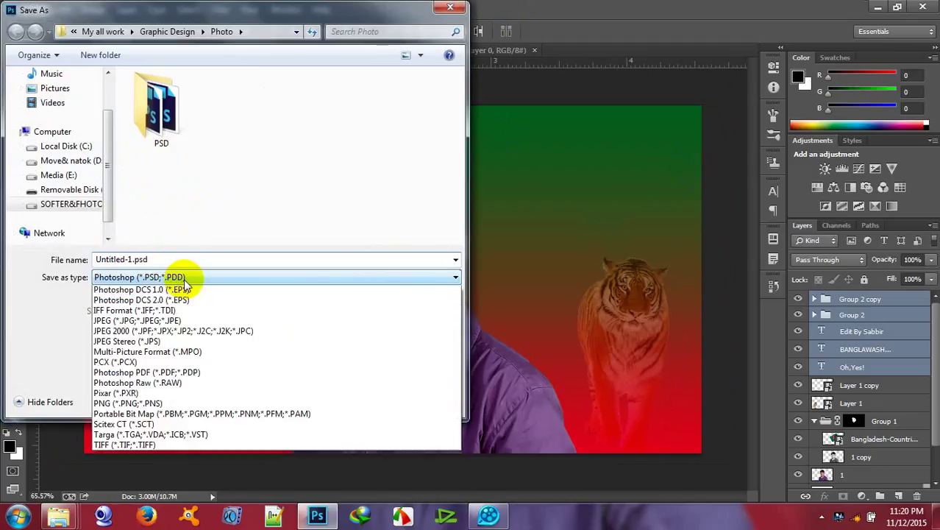
click(147, 374)
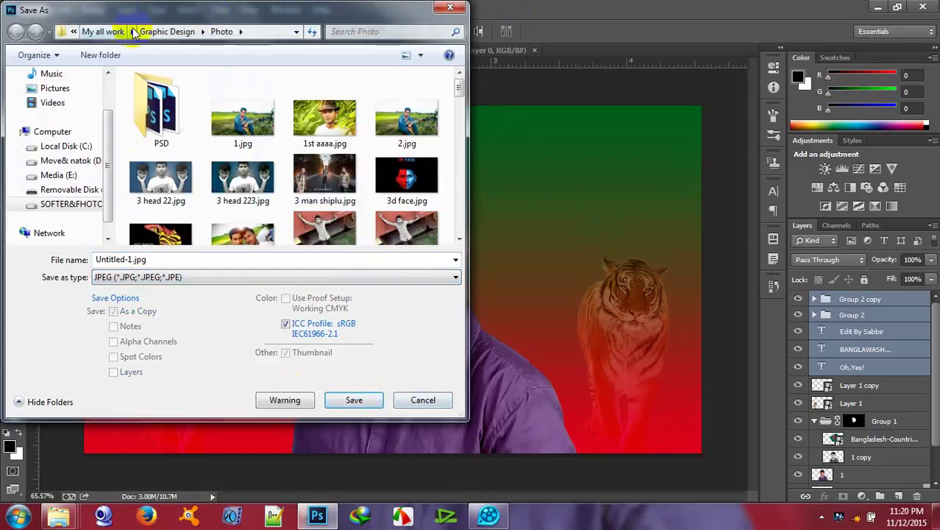
click(411, 401)
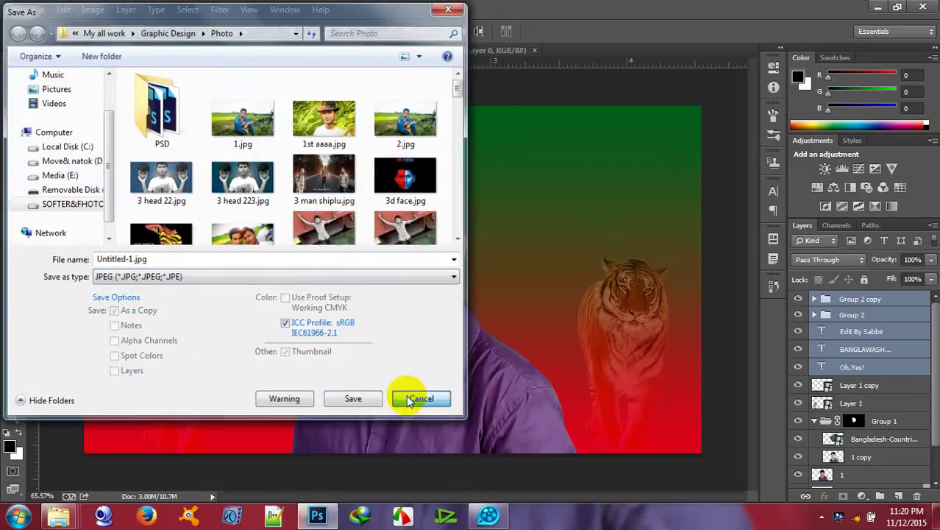